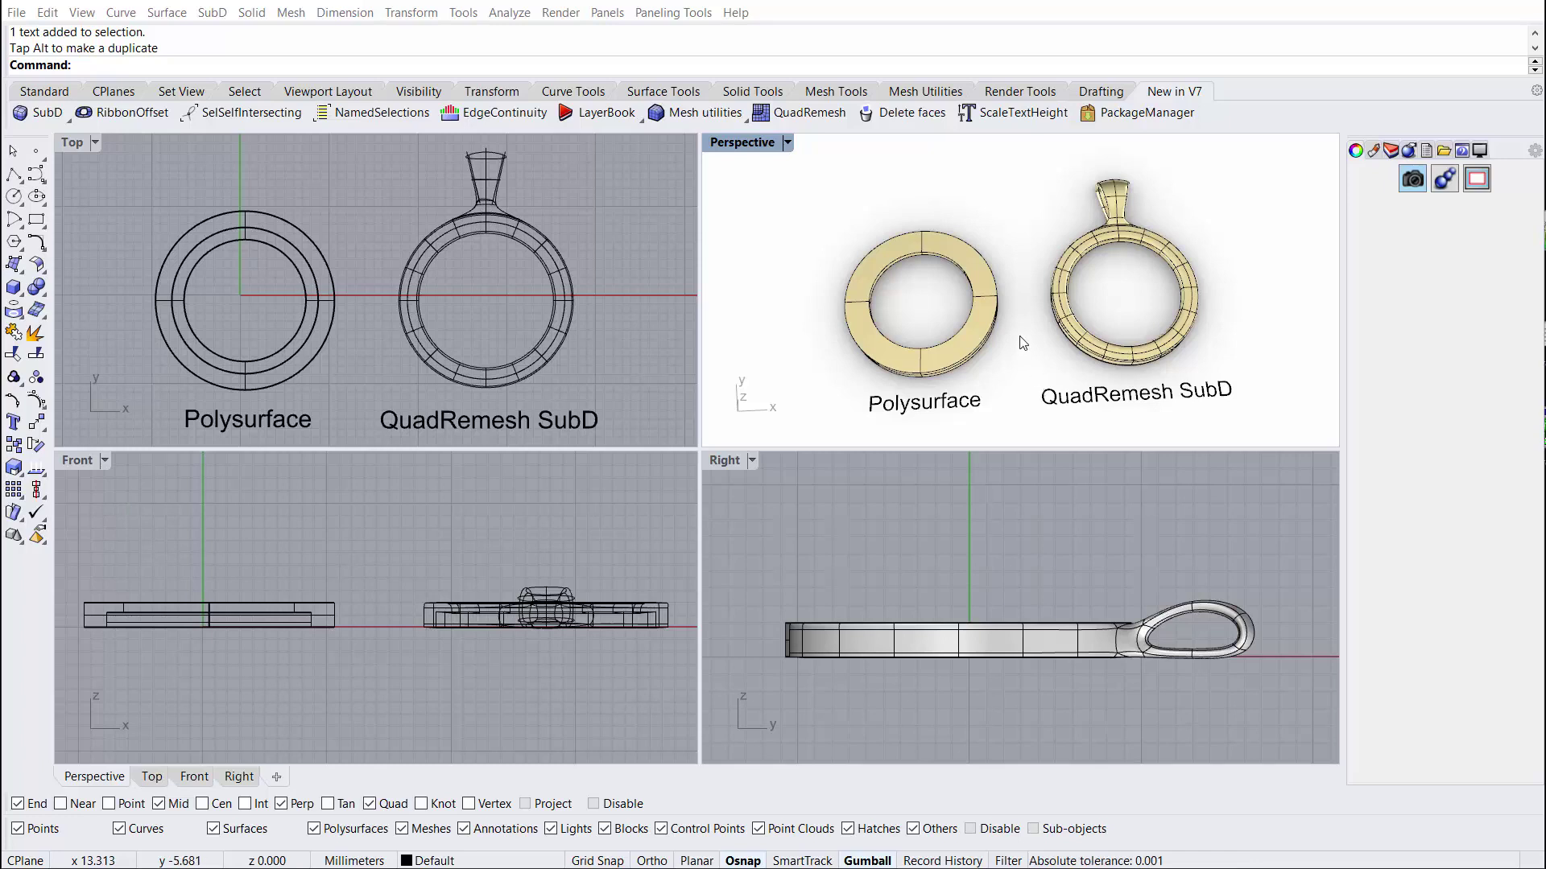
pyautogui.moveTo(1028, 338); pyautogui.dragTo(1216, 214, button='right')
pyautogui.scroll(5, 1041, 358)
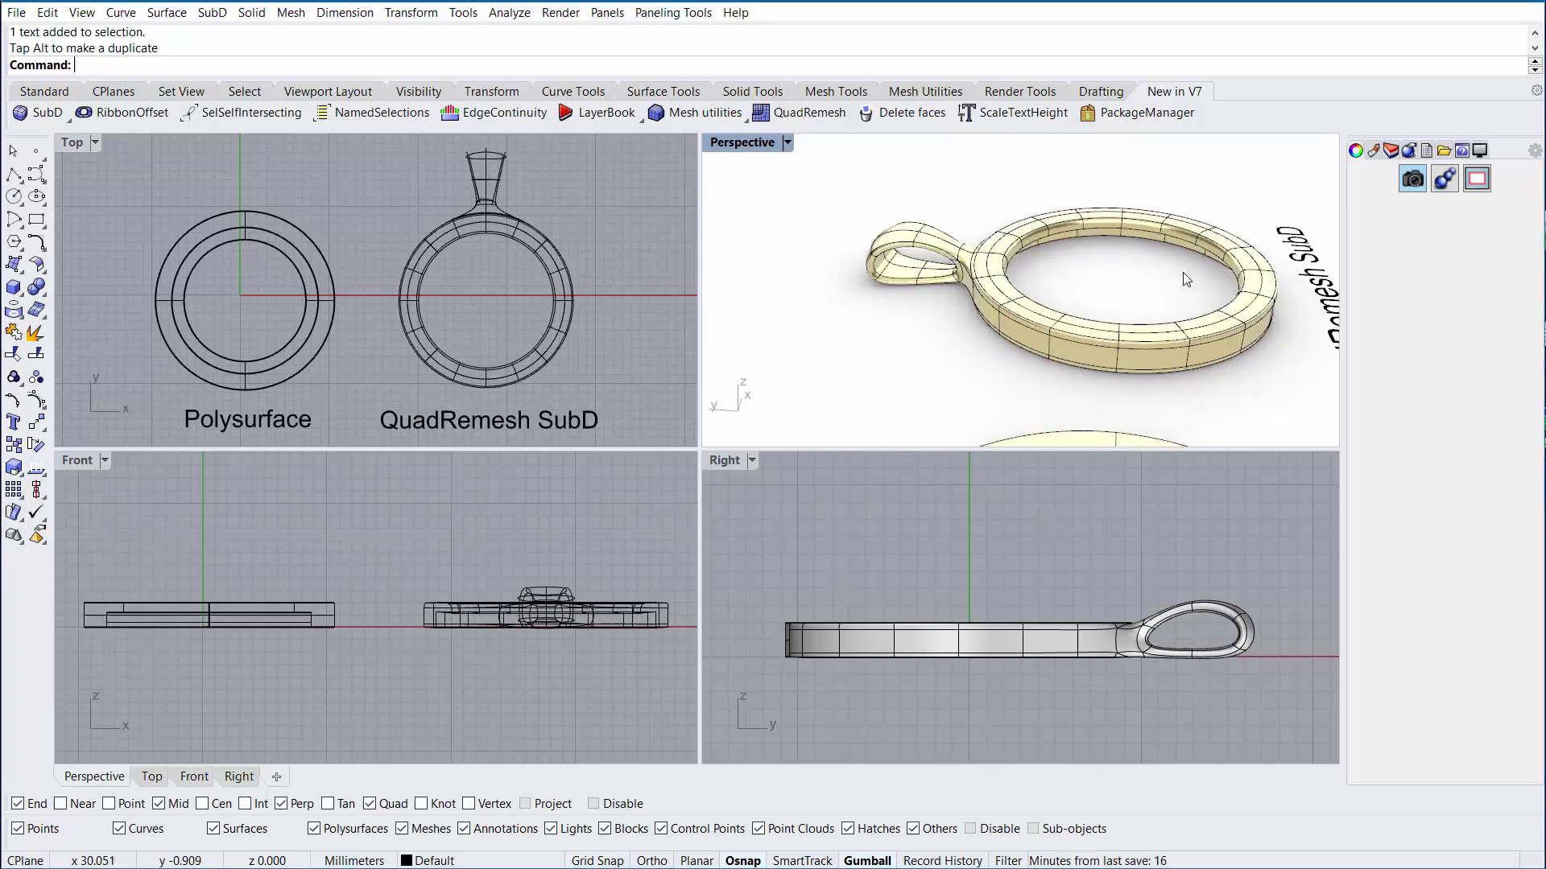
pyautogui.moveTo(1308, 277); pyautogui.dragTo(1013, 330, button='right')
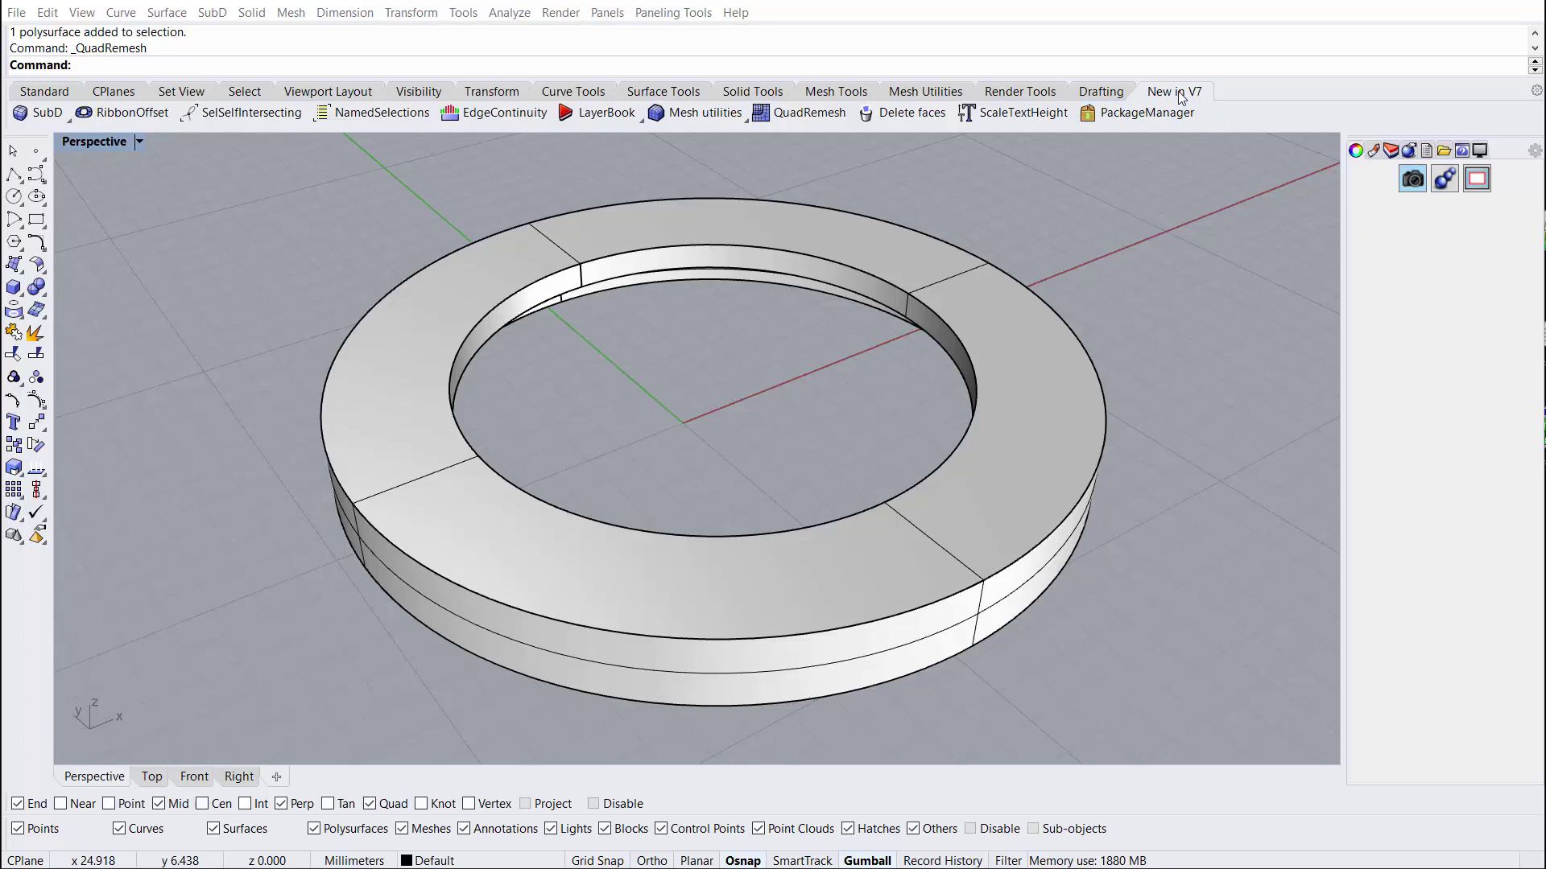
# Start QuadRemesh on the ring polysurface with target quad count 100, adaptive size 0 and adaptive quad count off
pyautogui.click(793, 115)
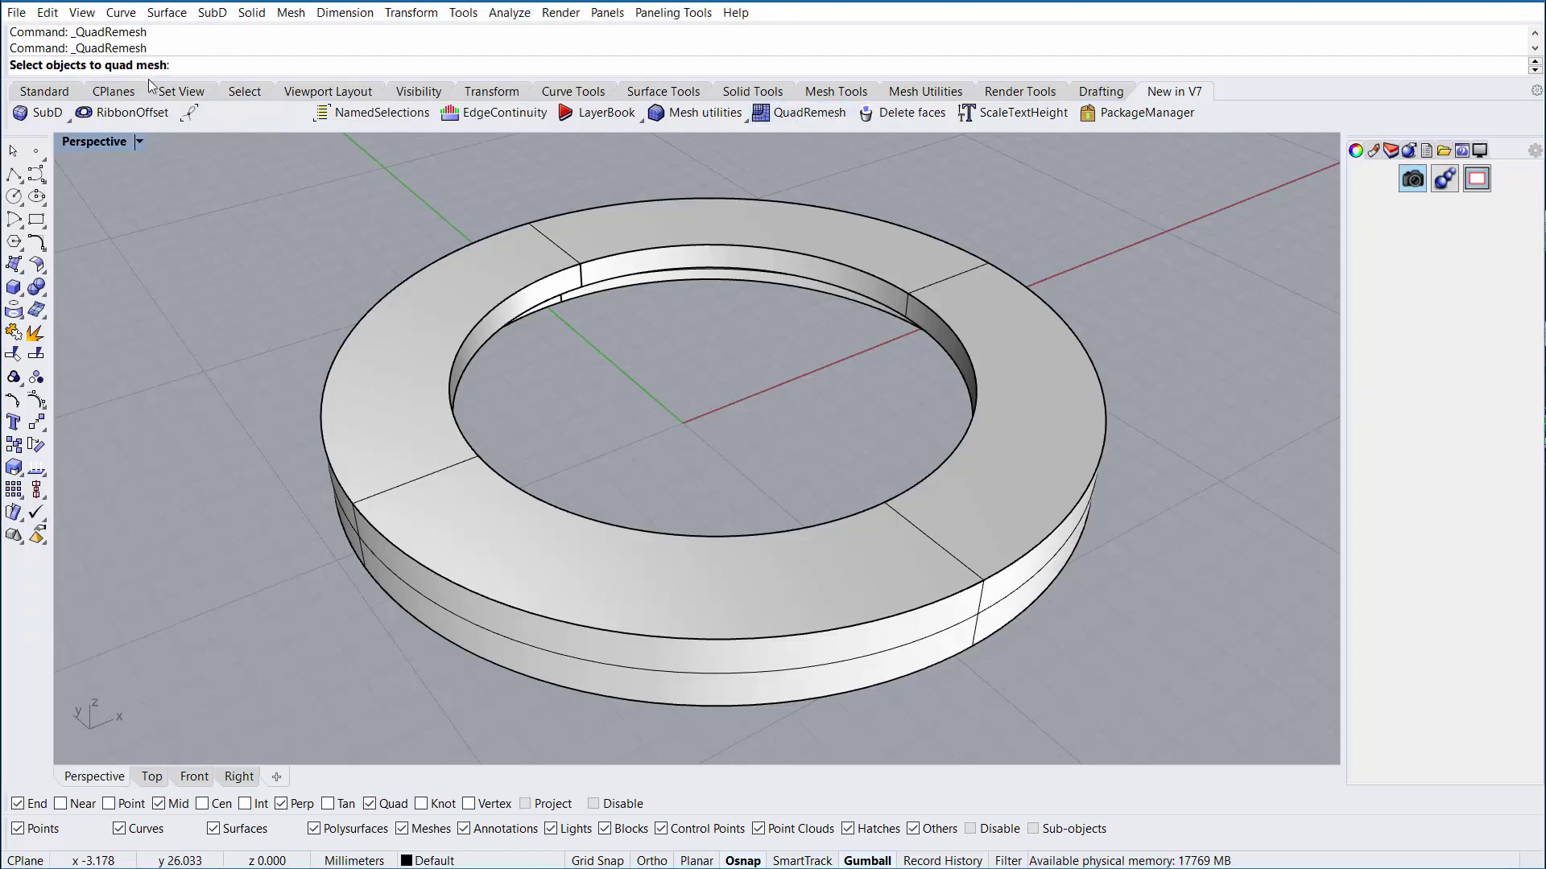
pyautogui.click(653, 267)
pyautogui.press('Return')
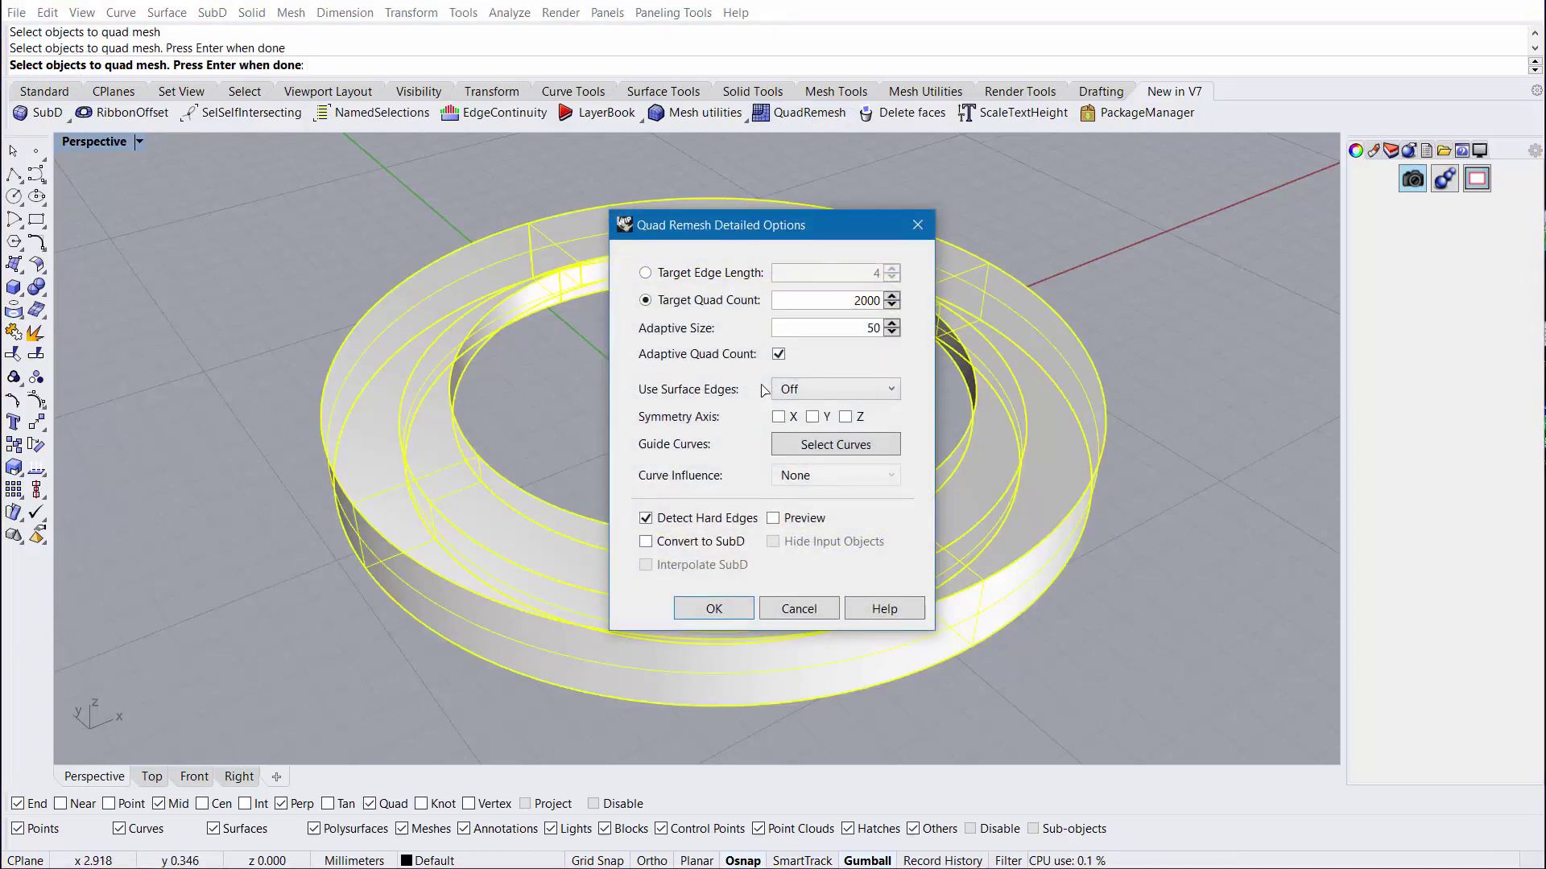
pyautogui.moveTo(765, 233); pyautogui.dragTo(994, 233)
pyautogui.moveTo(1038, 307); pyautogui.dragTo(1125, 306)
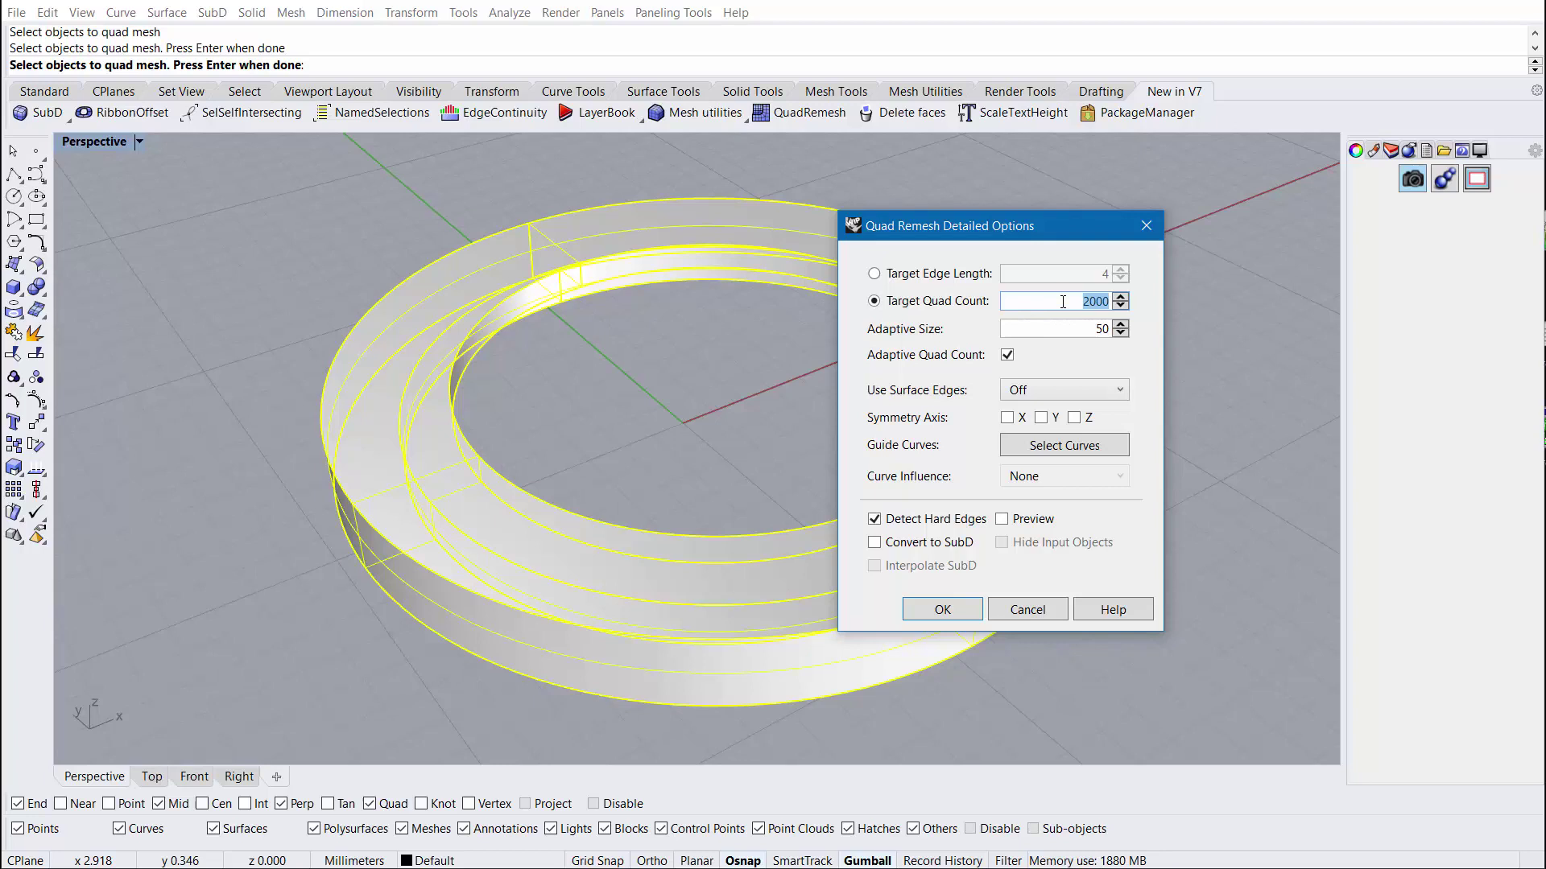
pyautogui.write('10')
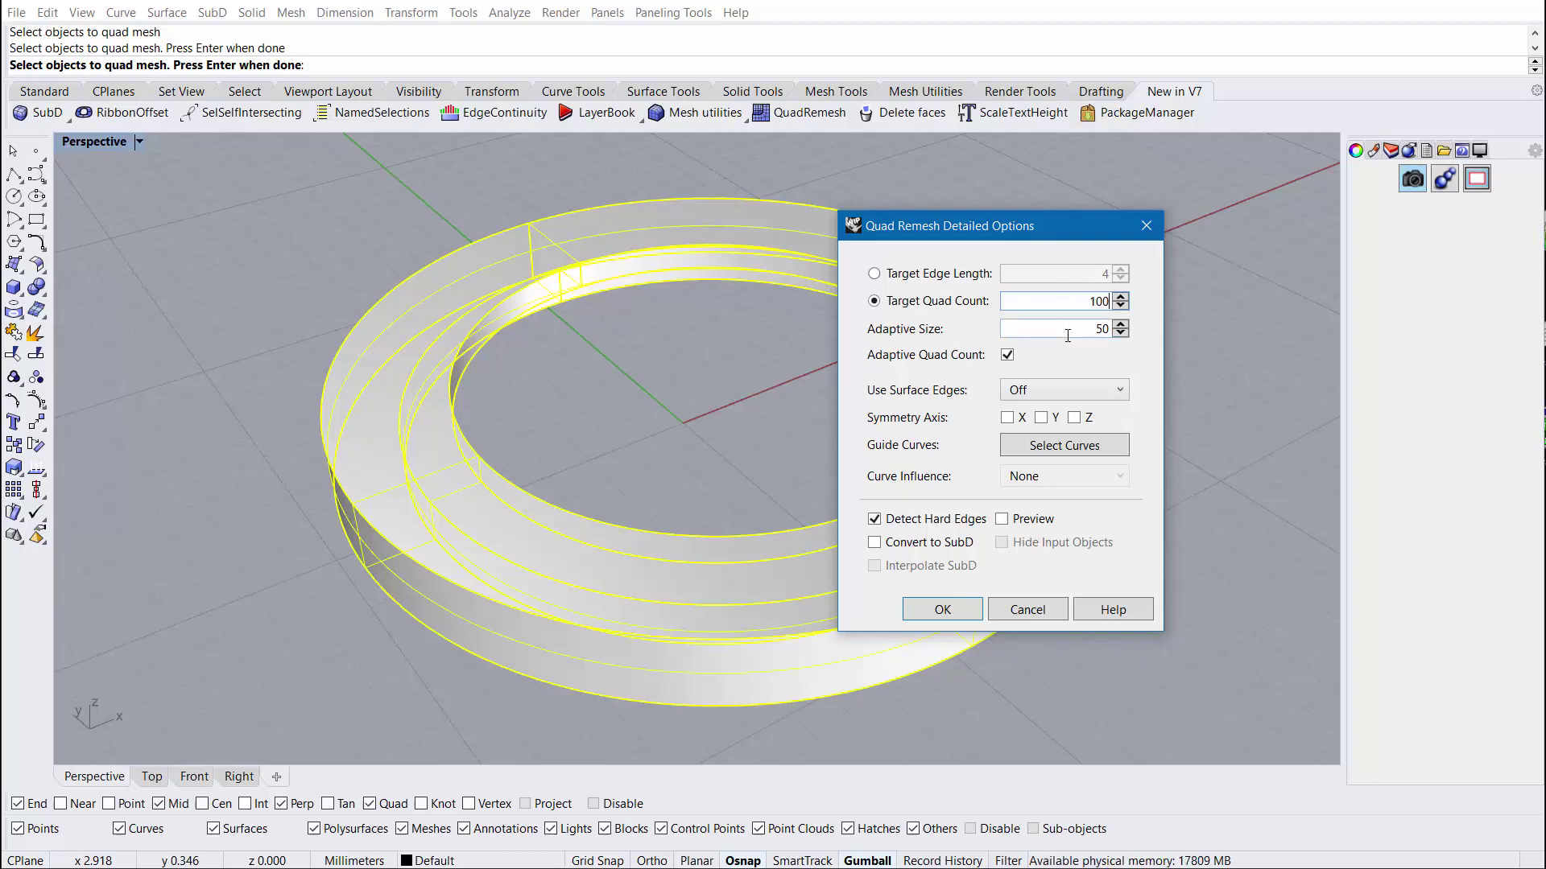
pyautogui.press('Tab')
pyautogui.write('0')
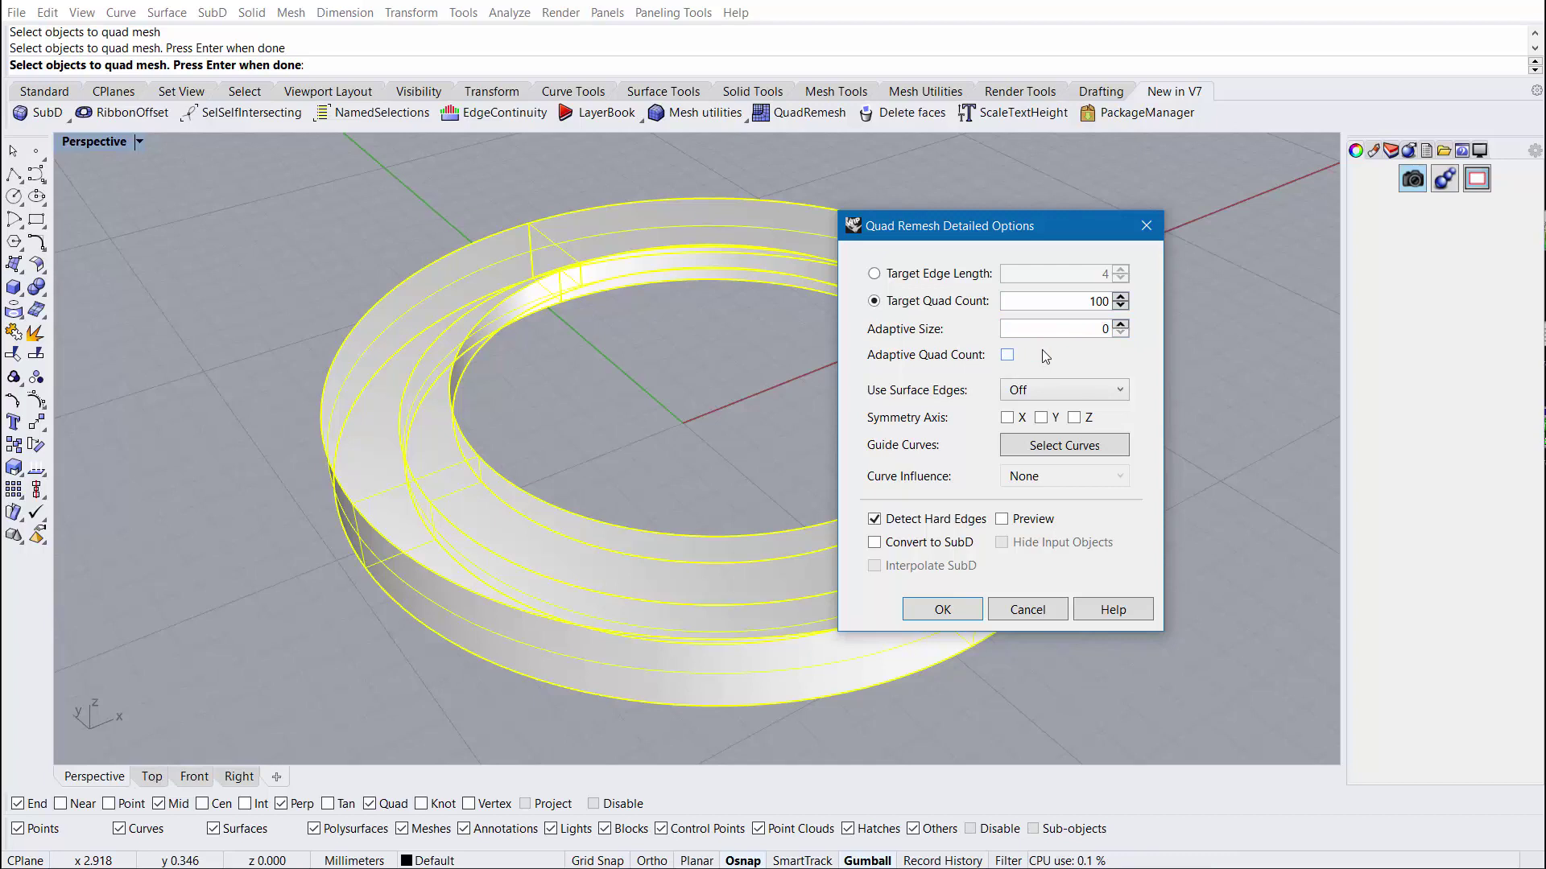
# Enable X and Y symmetry, Convert to SubD, Interpolate SubD and Preview, and reduce the target quad count to 10
pyautogui.moveTo(1016, 222); pyautogui.dragTo(983, 237)
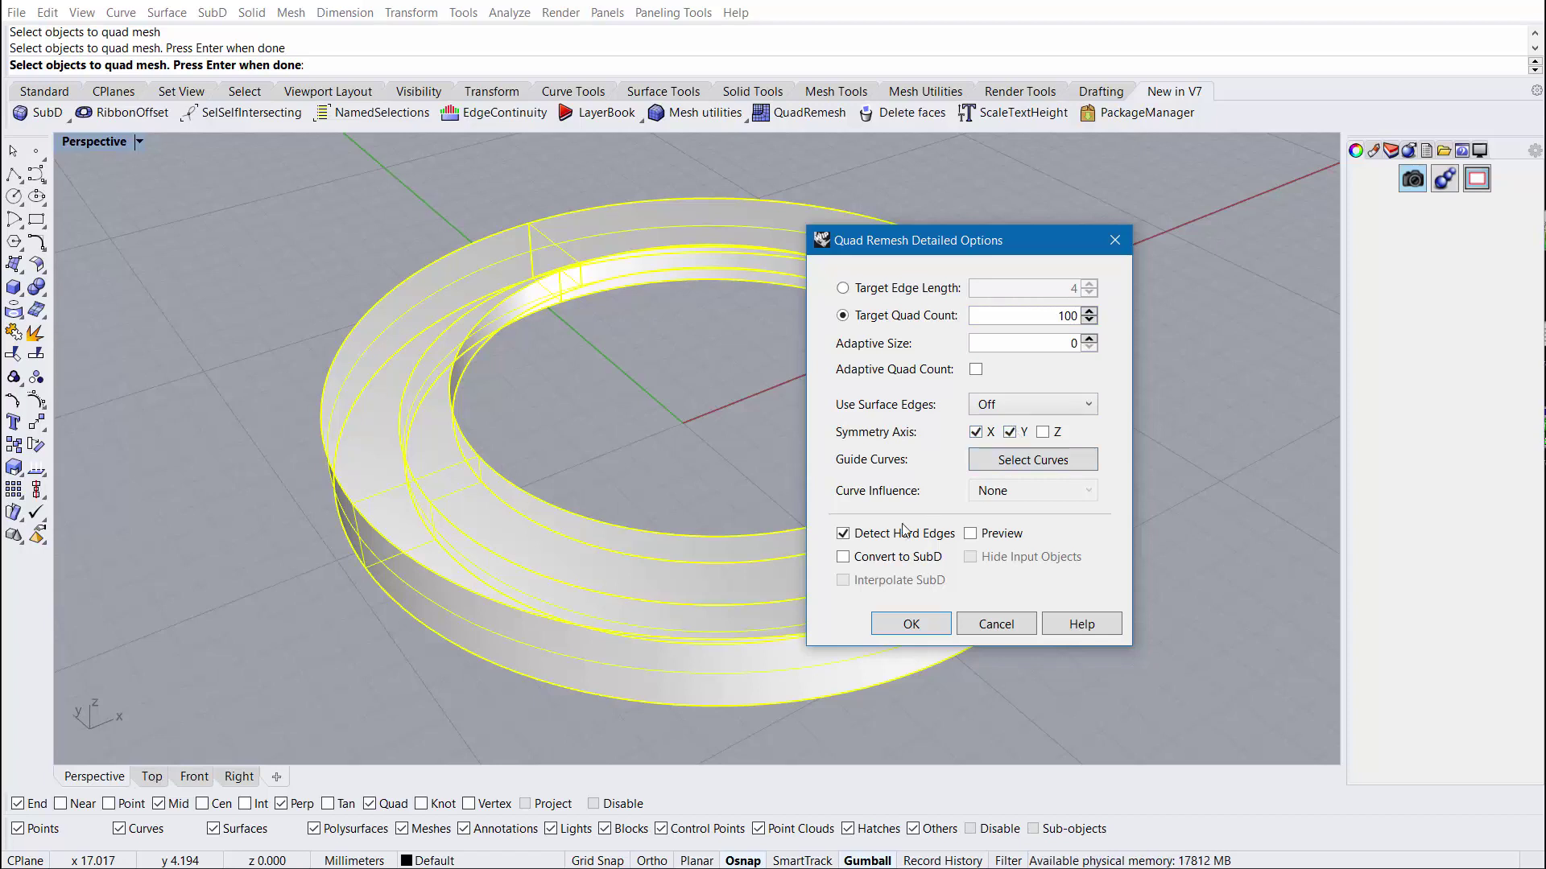
pyautogui.click(842, 558)
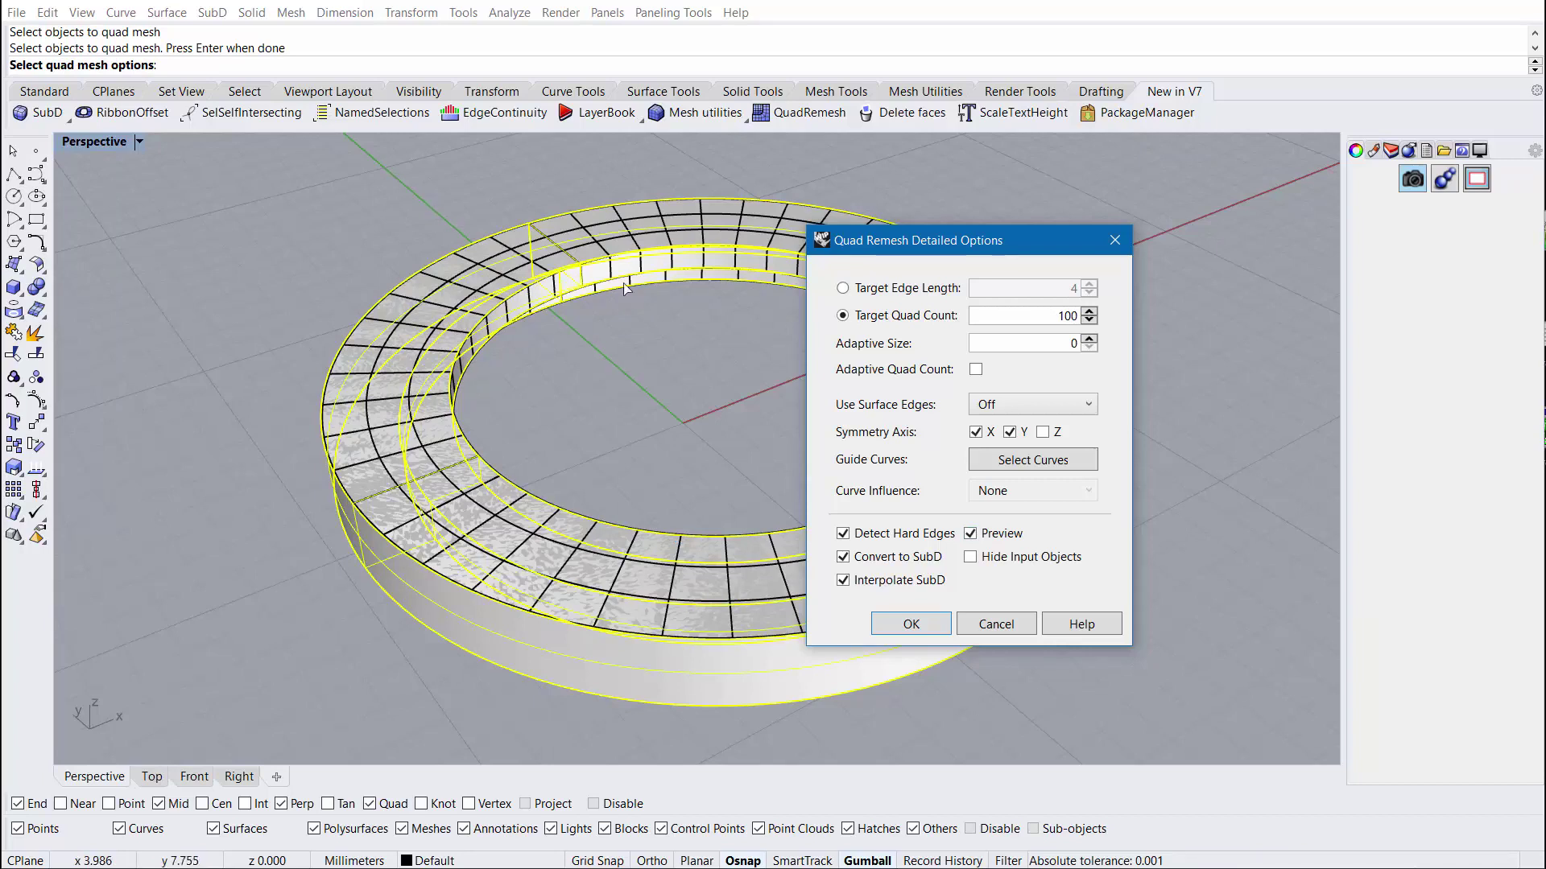
pyautogui.moveTo(1057, 315); pyautogui.dragTo(1099, 323)
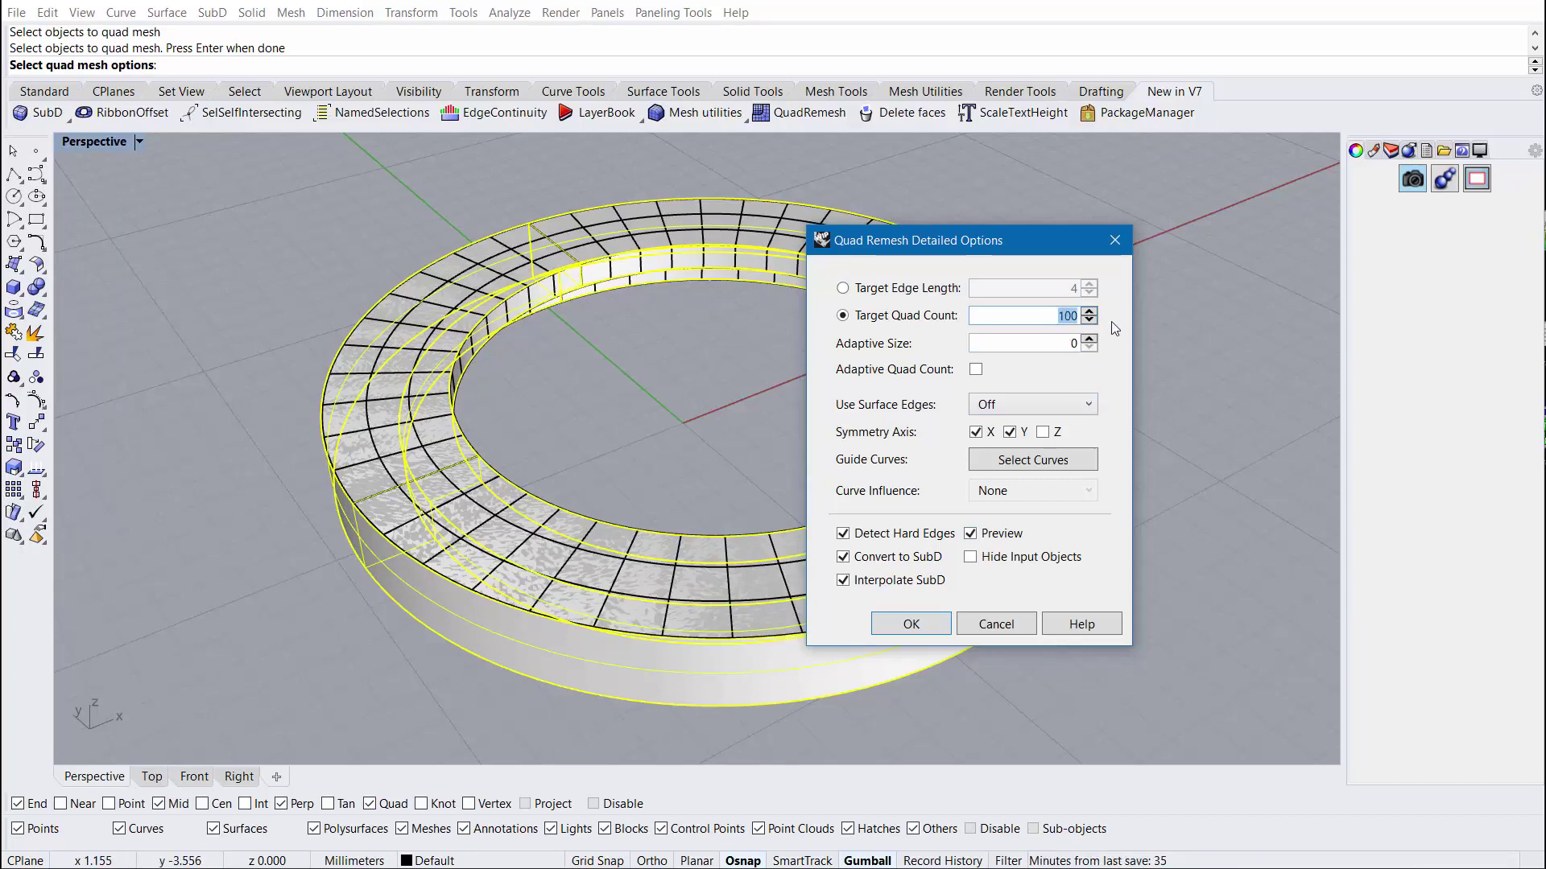
pyautogui.write('50')
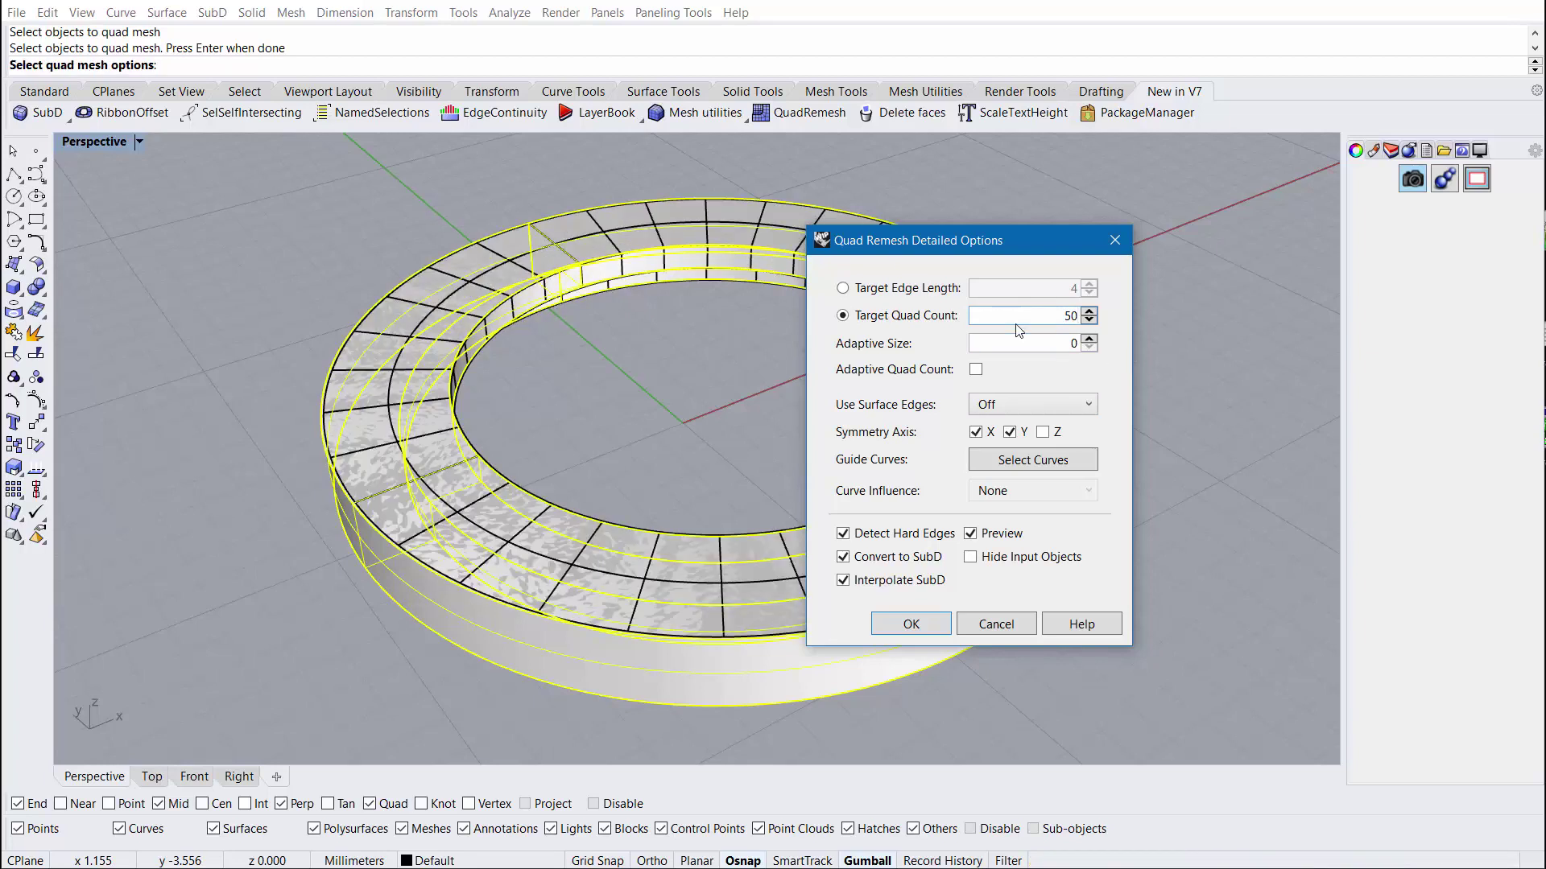
pyautogui.press('BackSpace')
pyautogui.press('BackSpace')
pyautogui.write('10')
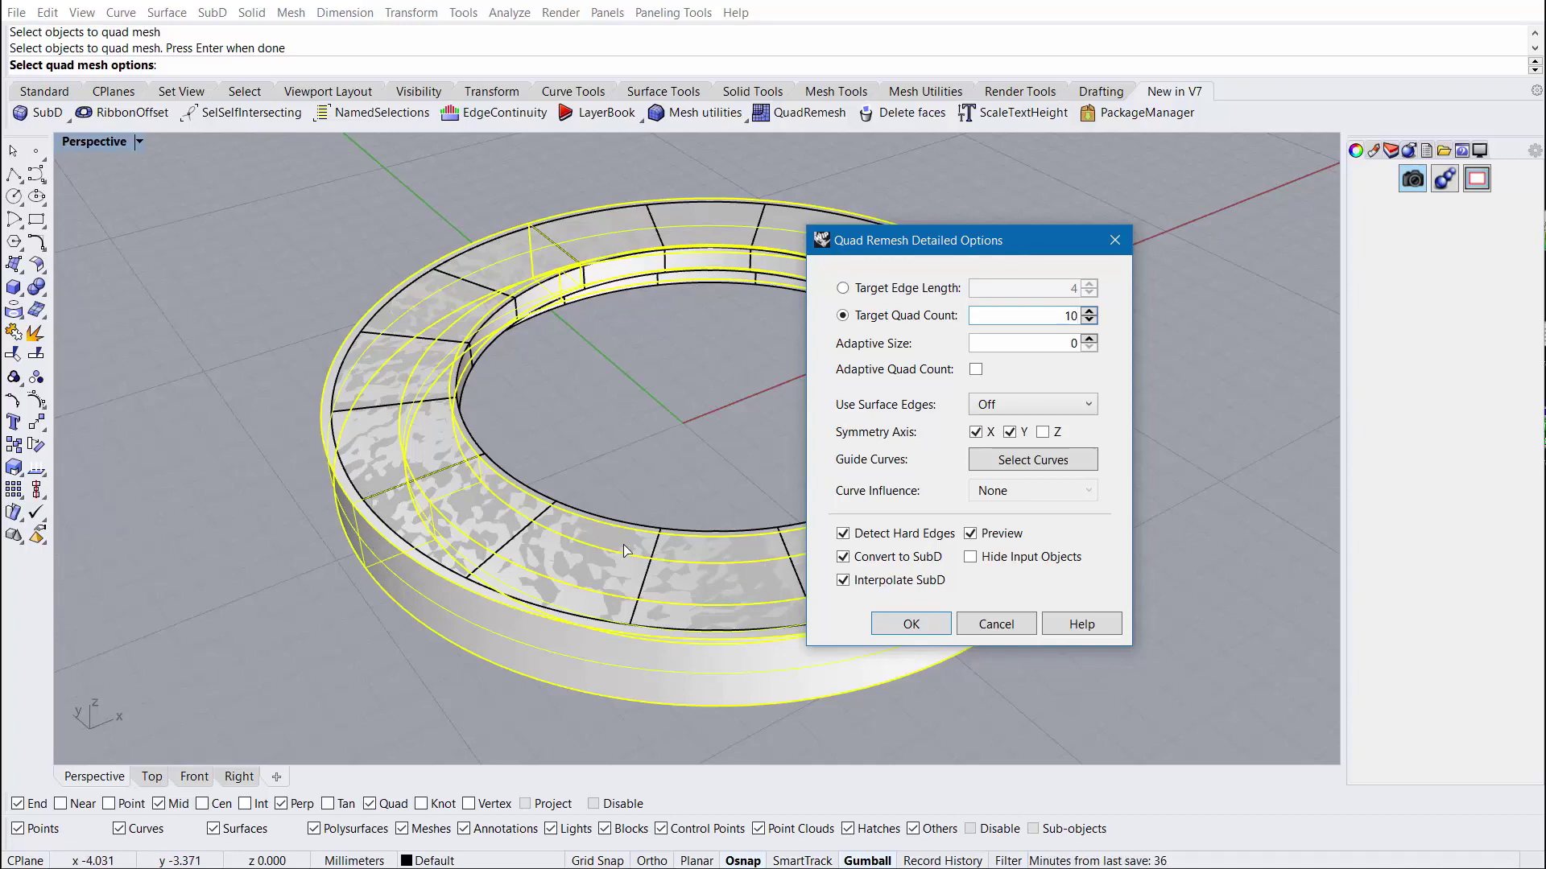
# Create the remeshed SubD ring and delete the original polysurface
pyautogui.click(910, 624)
pyautogui.click(920, 669)
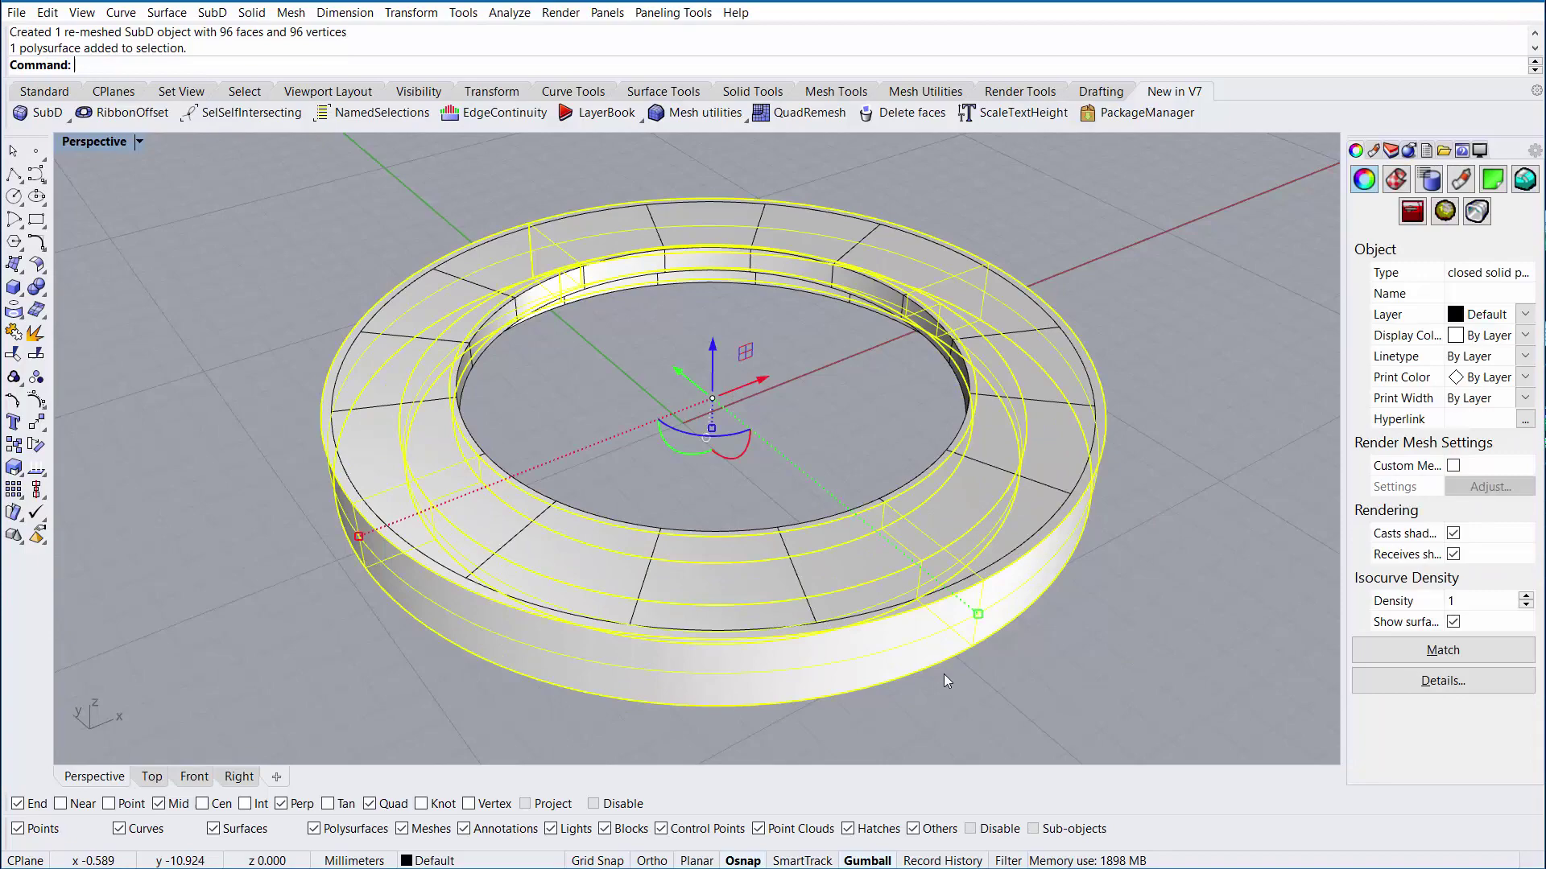
pyautogui.press('Delete')
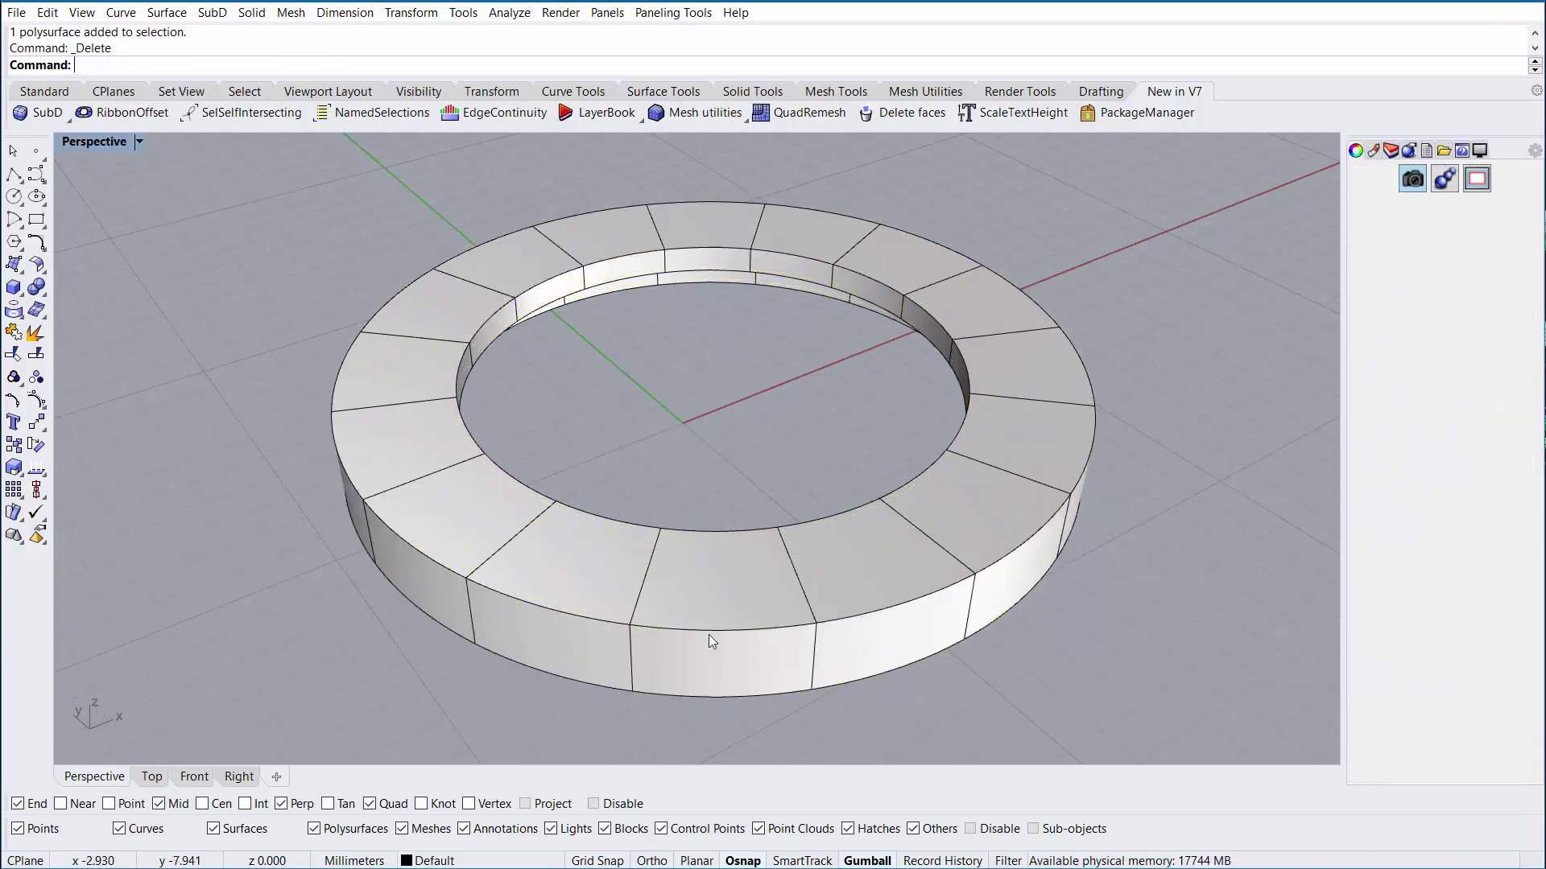
# Try raising a single top face of the SubD ring, and undo the change
pyautogui.moveTo(467, 592); pyautogui.dragTo(515, 575, button='right')
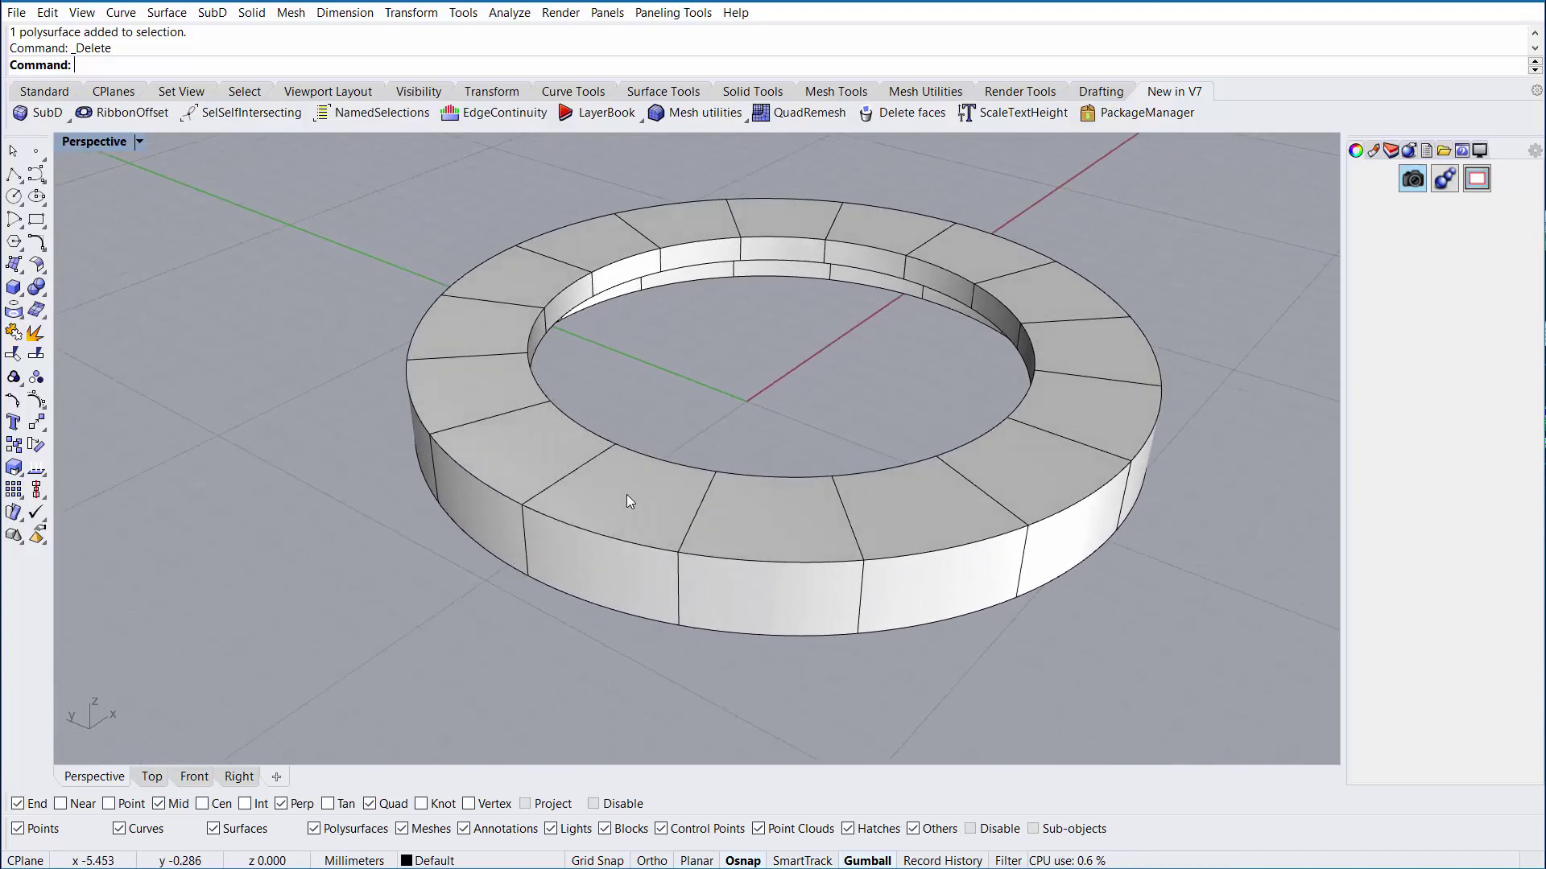
pyautogui.keyDown('ctrl'); pyautogui.keyDown('shift'); pyautogui.click(626, 495); pyautogui.keyUp('shift'); pyautogui.keyUp('ctrl')
pyautogui.moveTo(628, 446); pyautogui.dragTo(628, 390)
pyautogui.click(755, 381)
pyautogui.moveTo(652, 436)
pyautogui.mouseDown(button='right')
pyautogui.moveTo(744, 400)
pyautogui.moveTo(765, 414)
pyautogui.moveTo(655, 431)
pyautogui.mouseUp(button='right')
pyautogui.hotkey('ctrl', 'z')
# Extrude two adjacent outer side faces of the SubD ring outward along the Y axis with the gumball
pyautogui.moveTo(853, 406); pyautogui.dragTo(873, 363, button='right')
pyautogui.scroll(7, 616, 427)
pyautogui.keyDown('ctrl'); pyautogui.keyDown('shift'); pyautogui.click(663, 431); pyautogui.keyUp('shift'); pyautogui.keyUp('ctrl')
pyautogui.keyDown('ctrl'); pyautogui.keyDown('shift'); pyautogui.click(490, 373); pyautogui.keyUp('shift'); pyautogui.keyUp('ctrl')
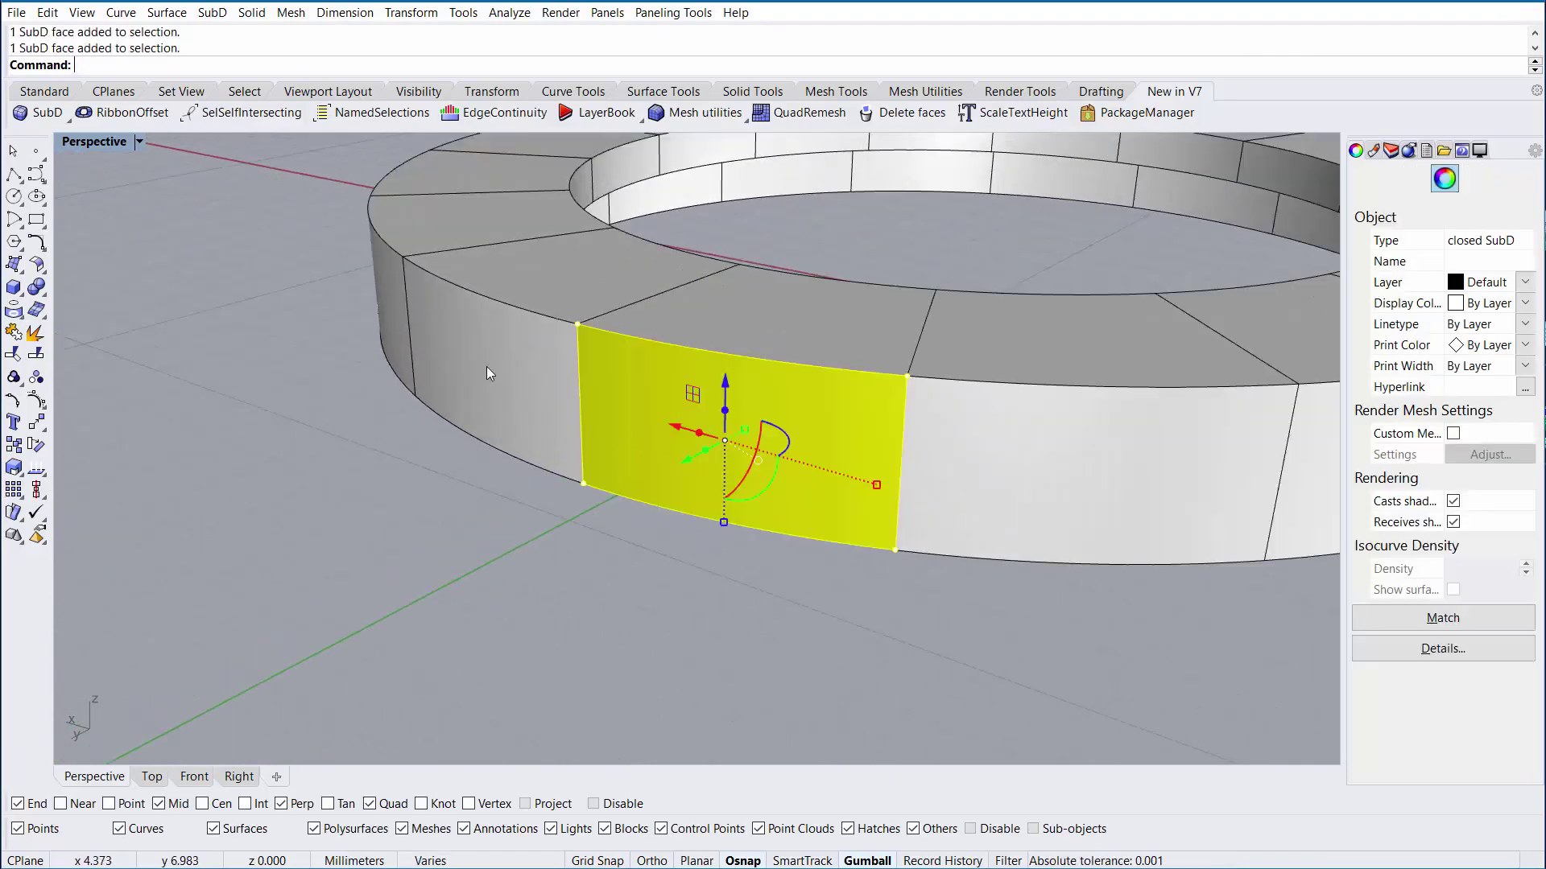
pyautogui.moveTo(894, 431)
pyautogui.mouseDown(button='right')
pyautogui.moveTo(797, 480)
pyautogui.moveTo(945, 431)
pyautogui.moveTo(876, 434)
pyautogui.moveTo(890, 428)
pyautogui.mouseUp(button='right')
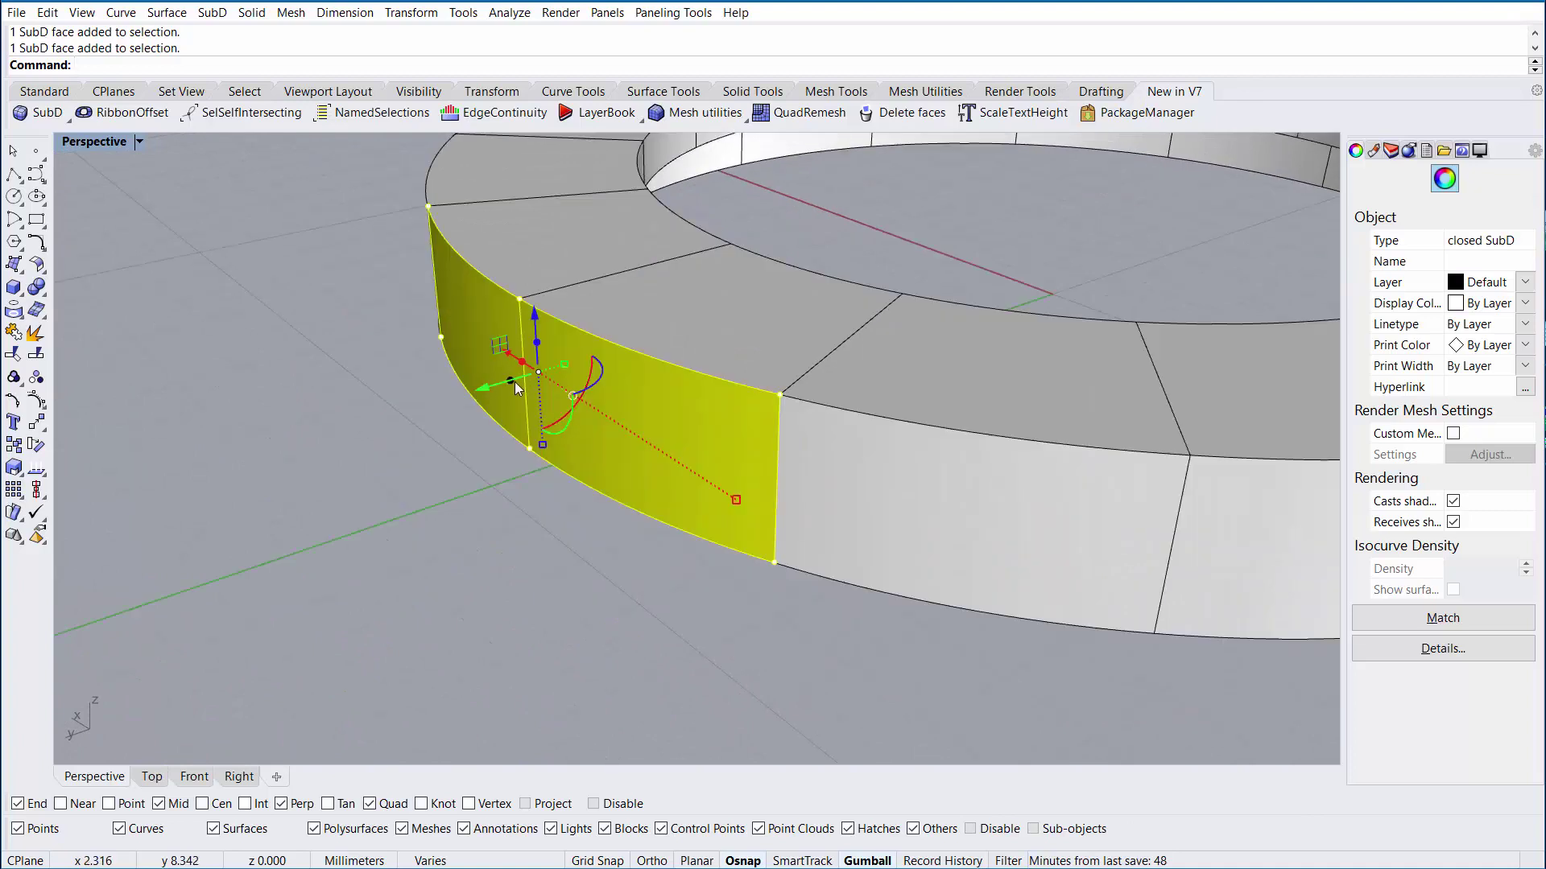
pyautogui.moveTo(510, 385); pyautogui.dragTo(187, 501)
pyautogui.click(688, 672)
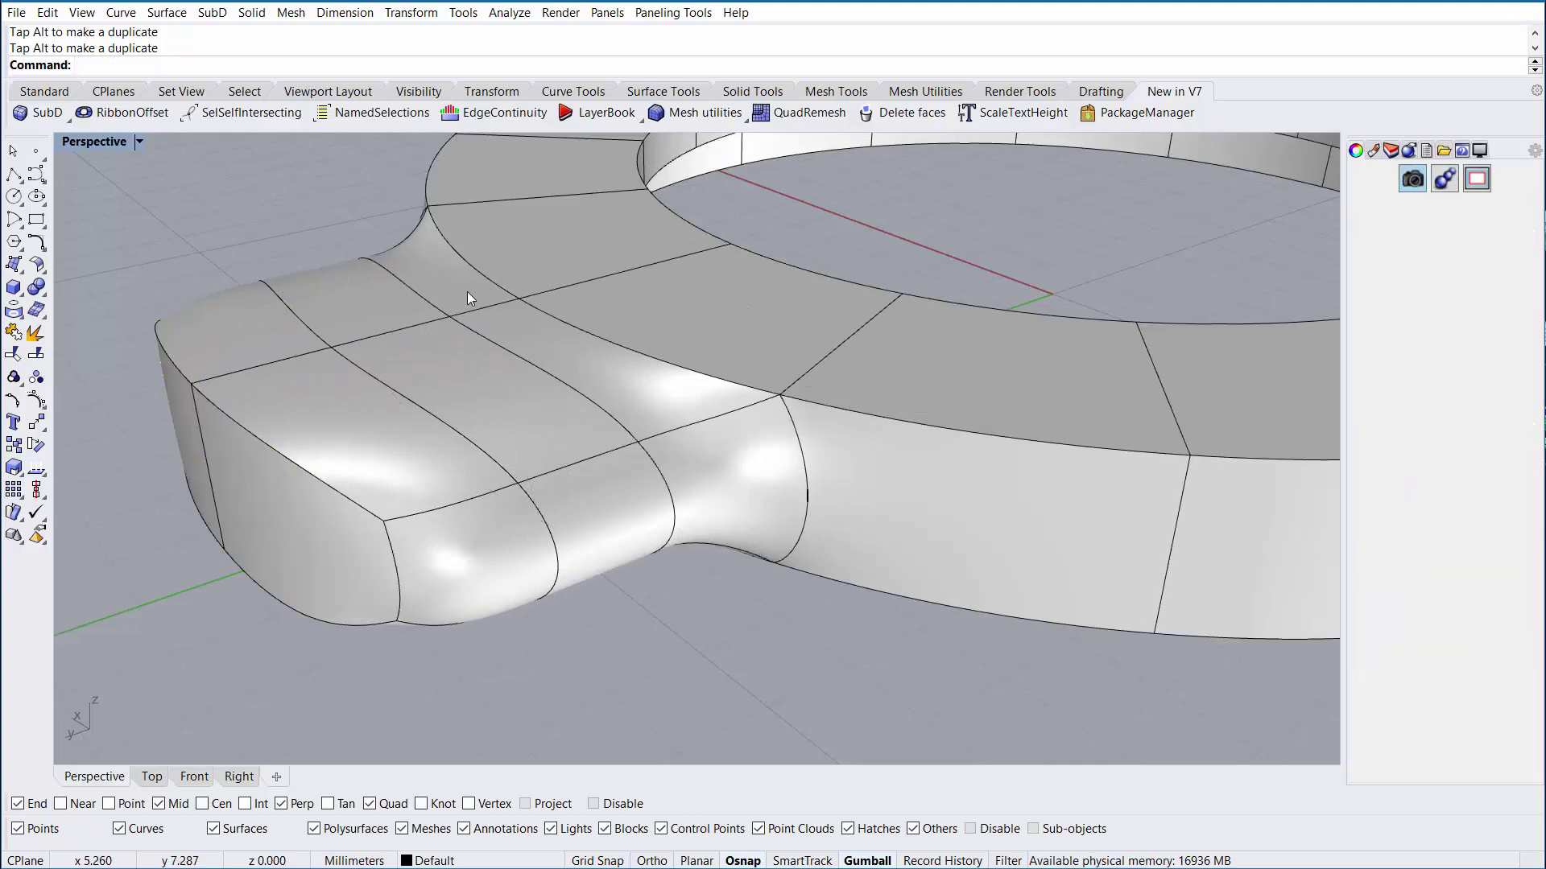
# Select the two top faces where the extrusion meets the ring, deselect them, and undo the extrusion
pyautogui.keyDown('ctrl'); pyautogui.keyDown('shift'); pyautogui.click(451, 258); pyautogui.keyUp('shift'); pyautogui.keyUp('ctrl')
pyautogui.keyDown('ctrl'); pyautogui.keyDown('shift'); pyautogui.click(578, 364); pyautogui.keyUp('shift'); pyautogui.keyUp('ctrl')
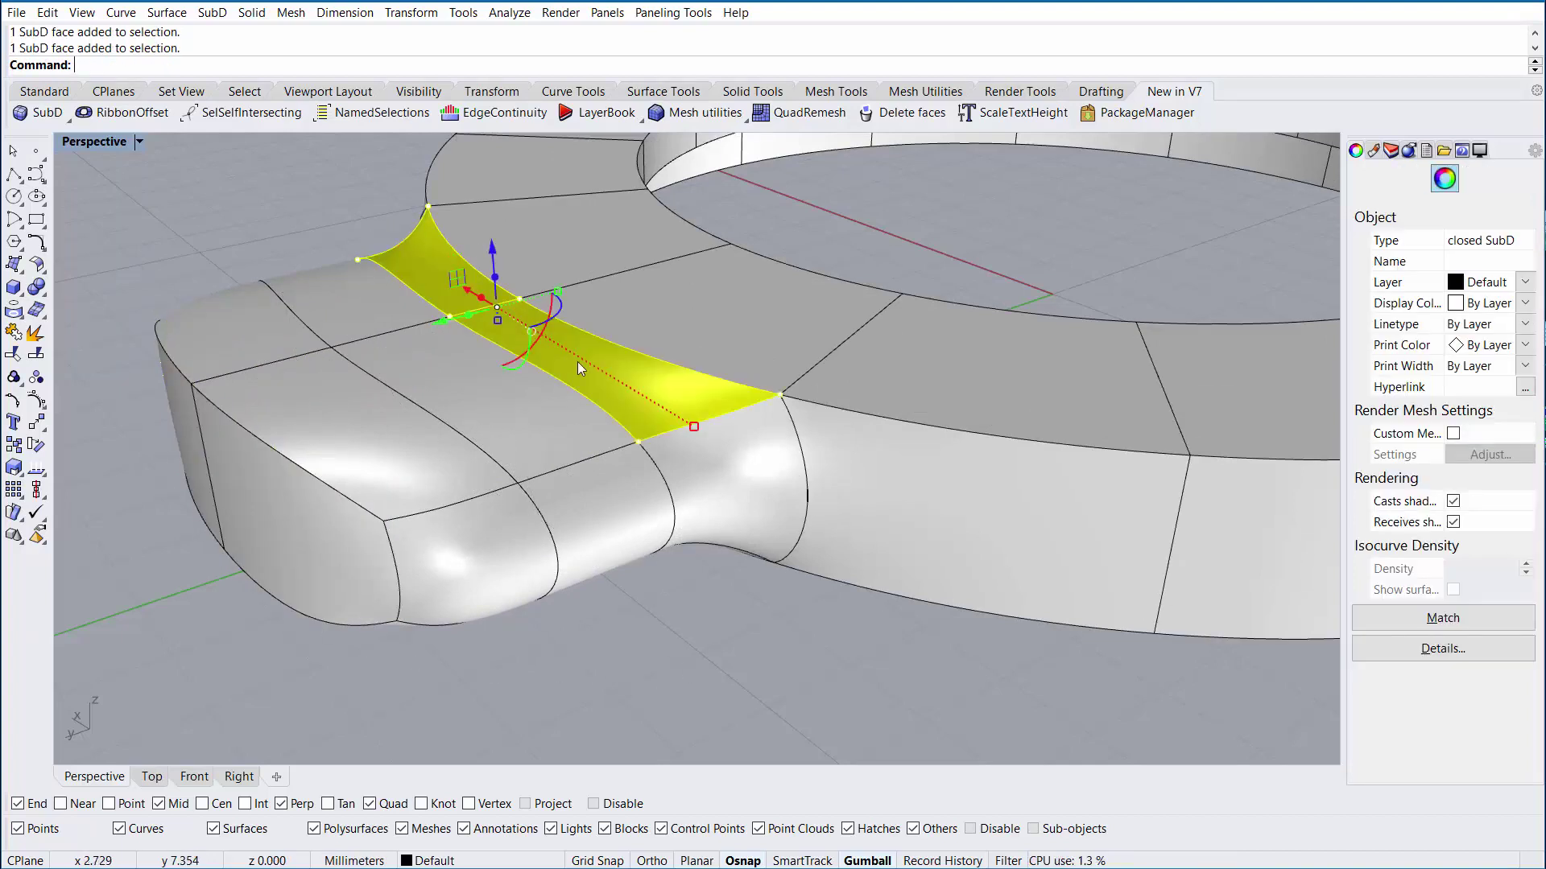
pyautogui.click(316, 199)
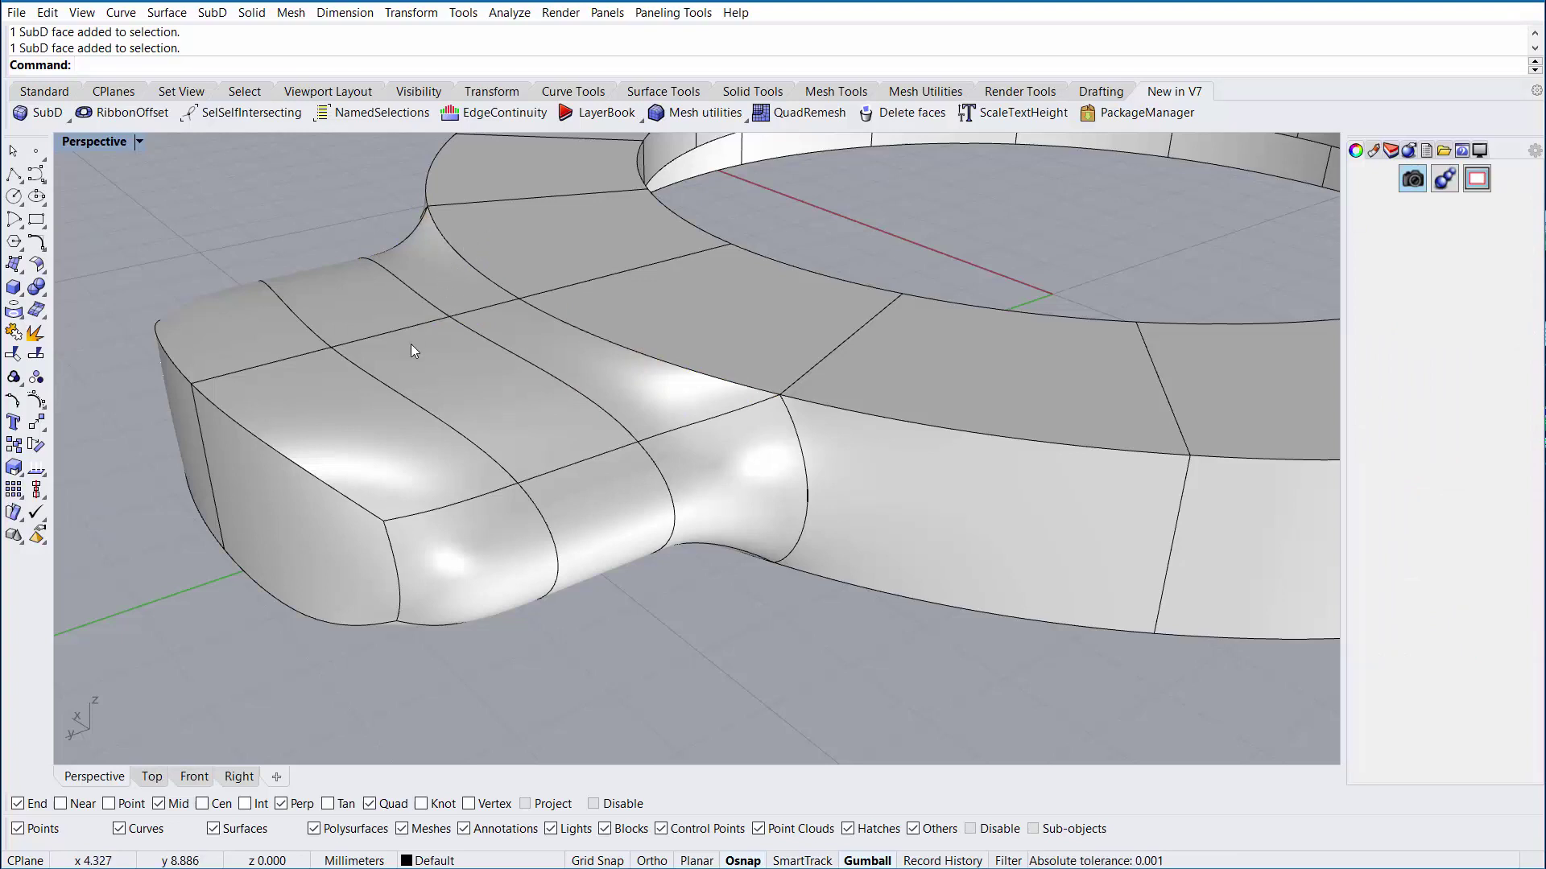
pyautogui.hotkey('ctrl', 'z')
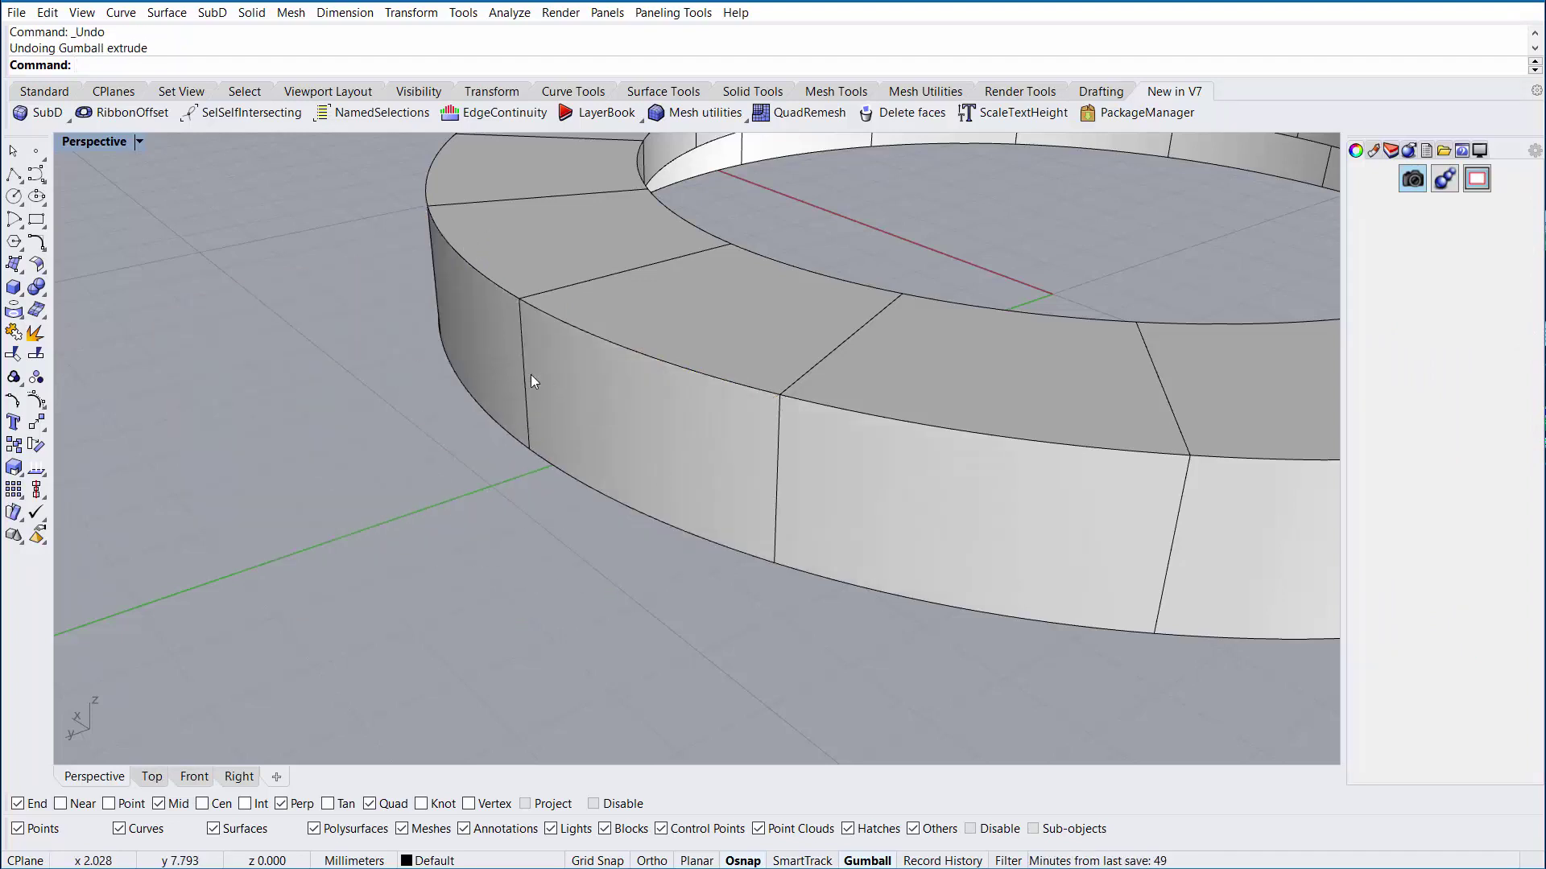
# Remove the crease from the complete upper outer edge loop of the SubD ring
pyautogui.scroll(-5, 437, 495)
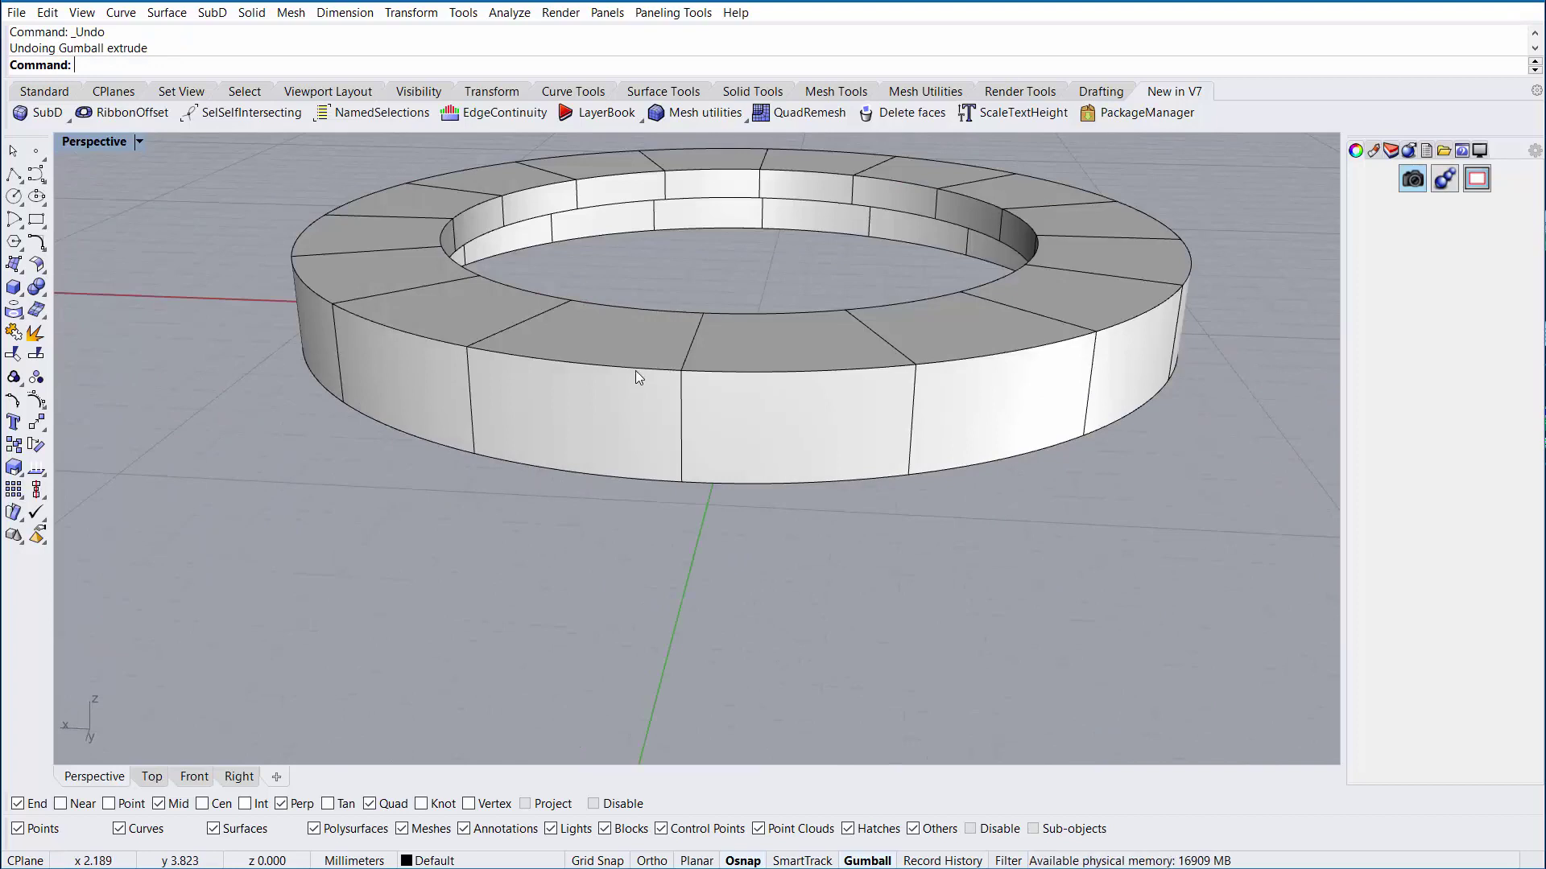
pyautogui.click(636, 370)
pyautogui.doubleClick(635, 370)
pyautogui.moveTo(638, 373); pyautogui.dragTo(402, 452, button='right')
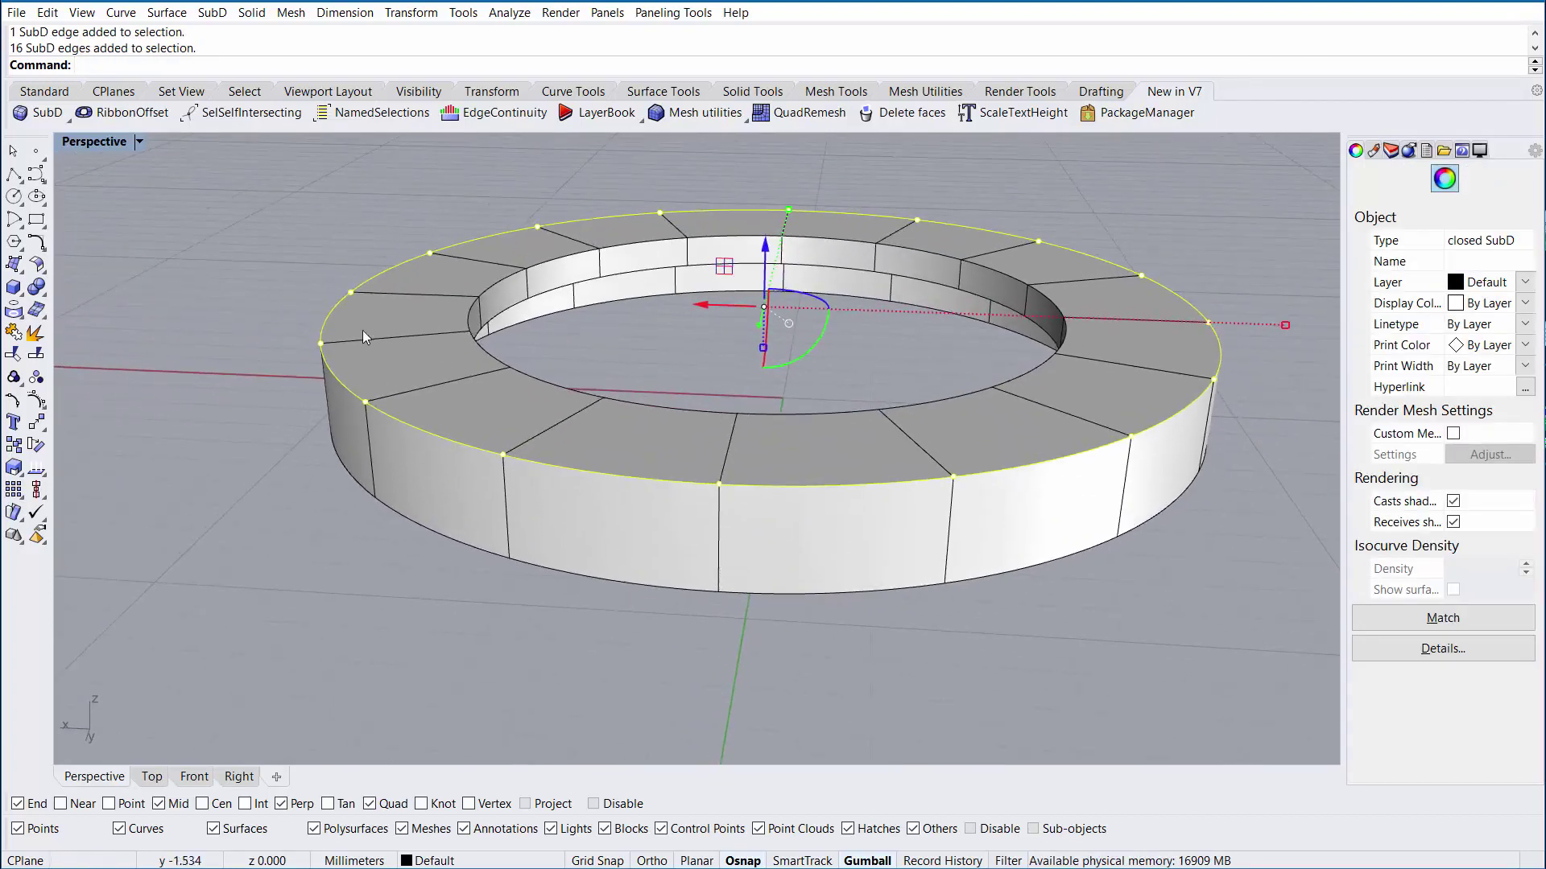
pyautogui.moveTo(568, 460); pyautogui.dragTo(387, 430, button='right')
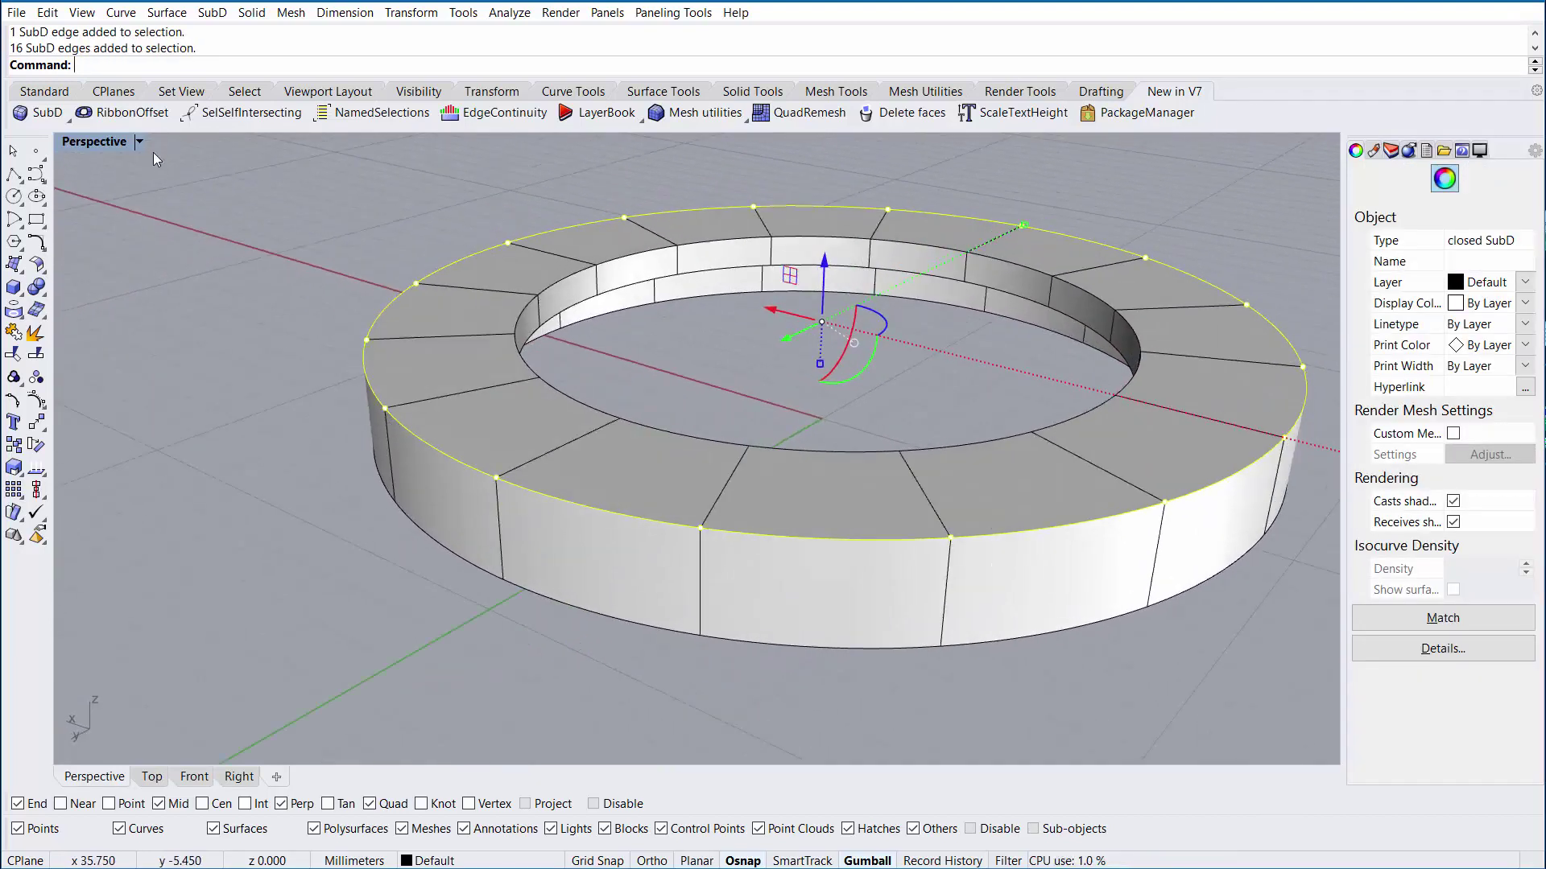
pyautogui.click(69, 121)
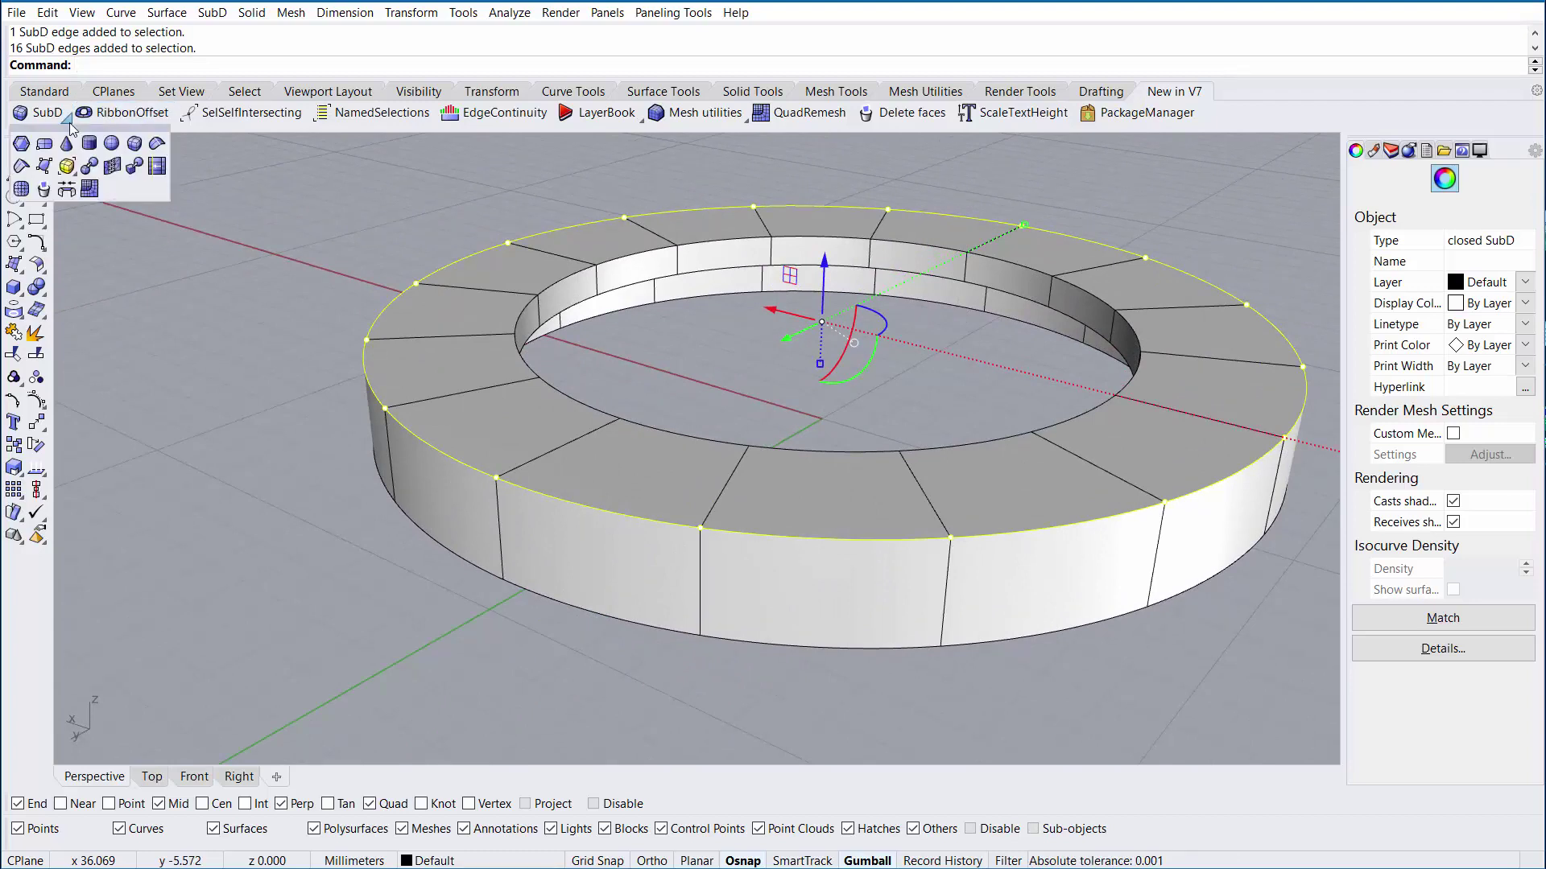
pyautogui.click(157, 145)
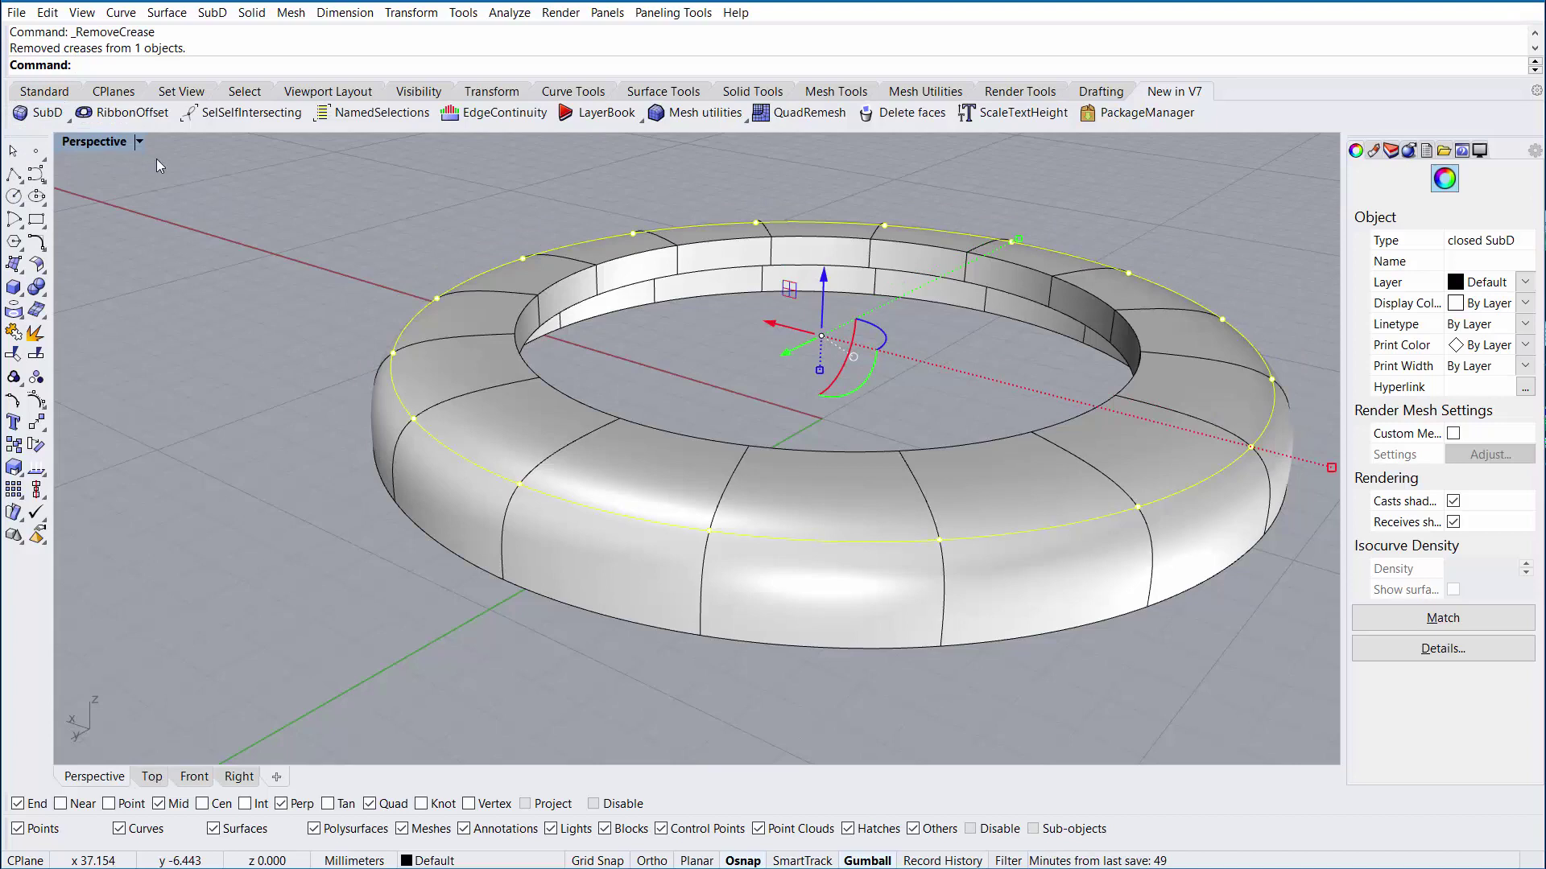
pyautogui.press('Escape')
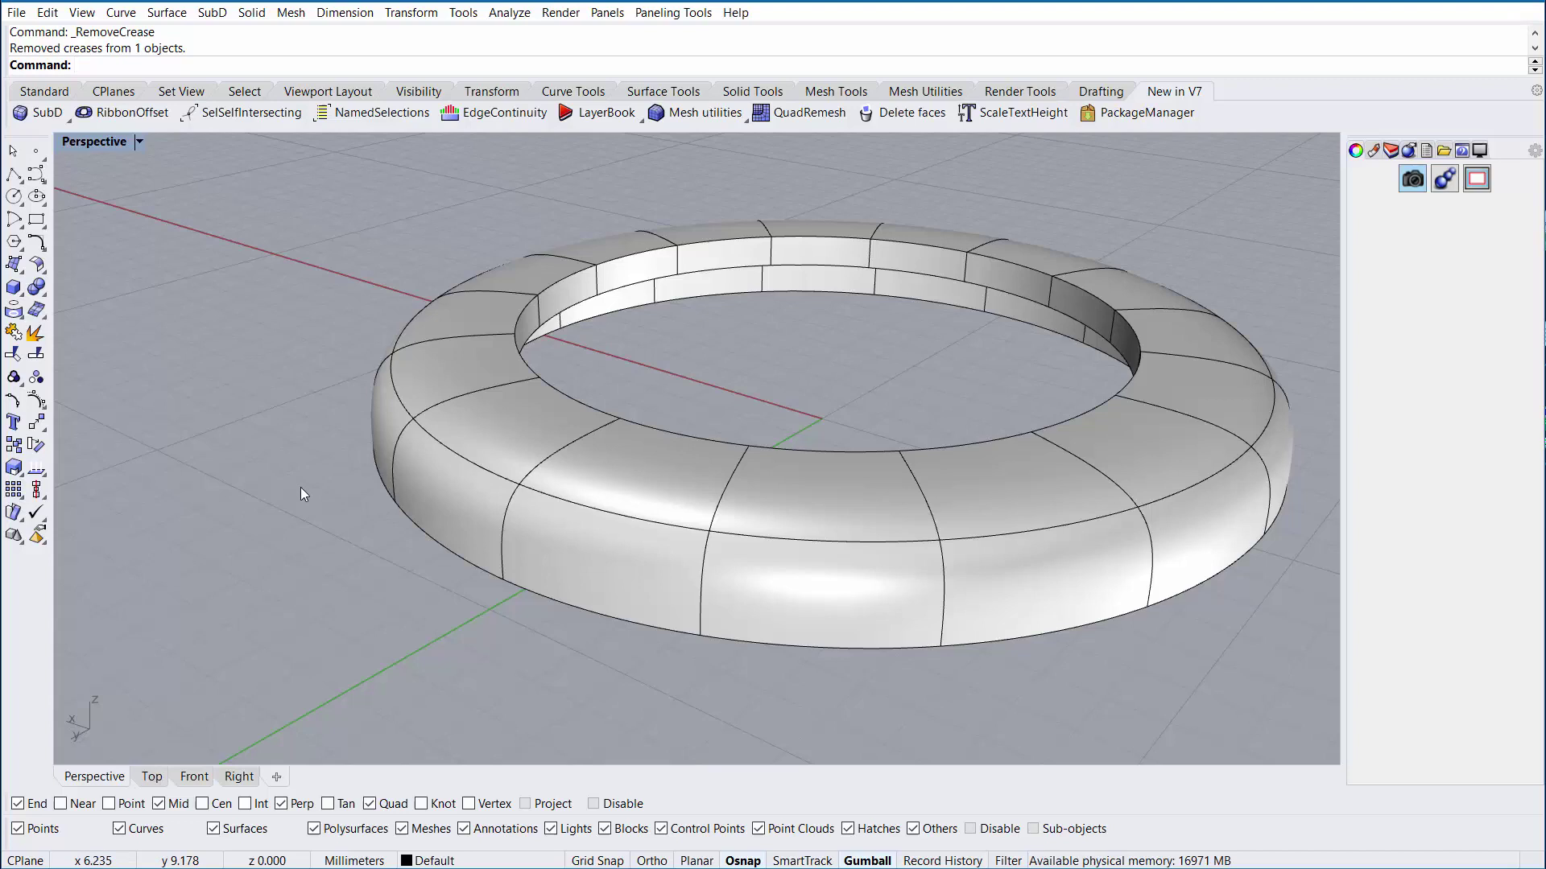
# Insert full edge loops on both sides of the upper outer edge loop, using absolute offset mode
pyautogui.write('insertEdge')
pyautogui.press('Return')
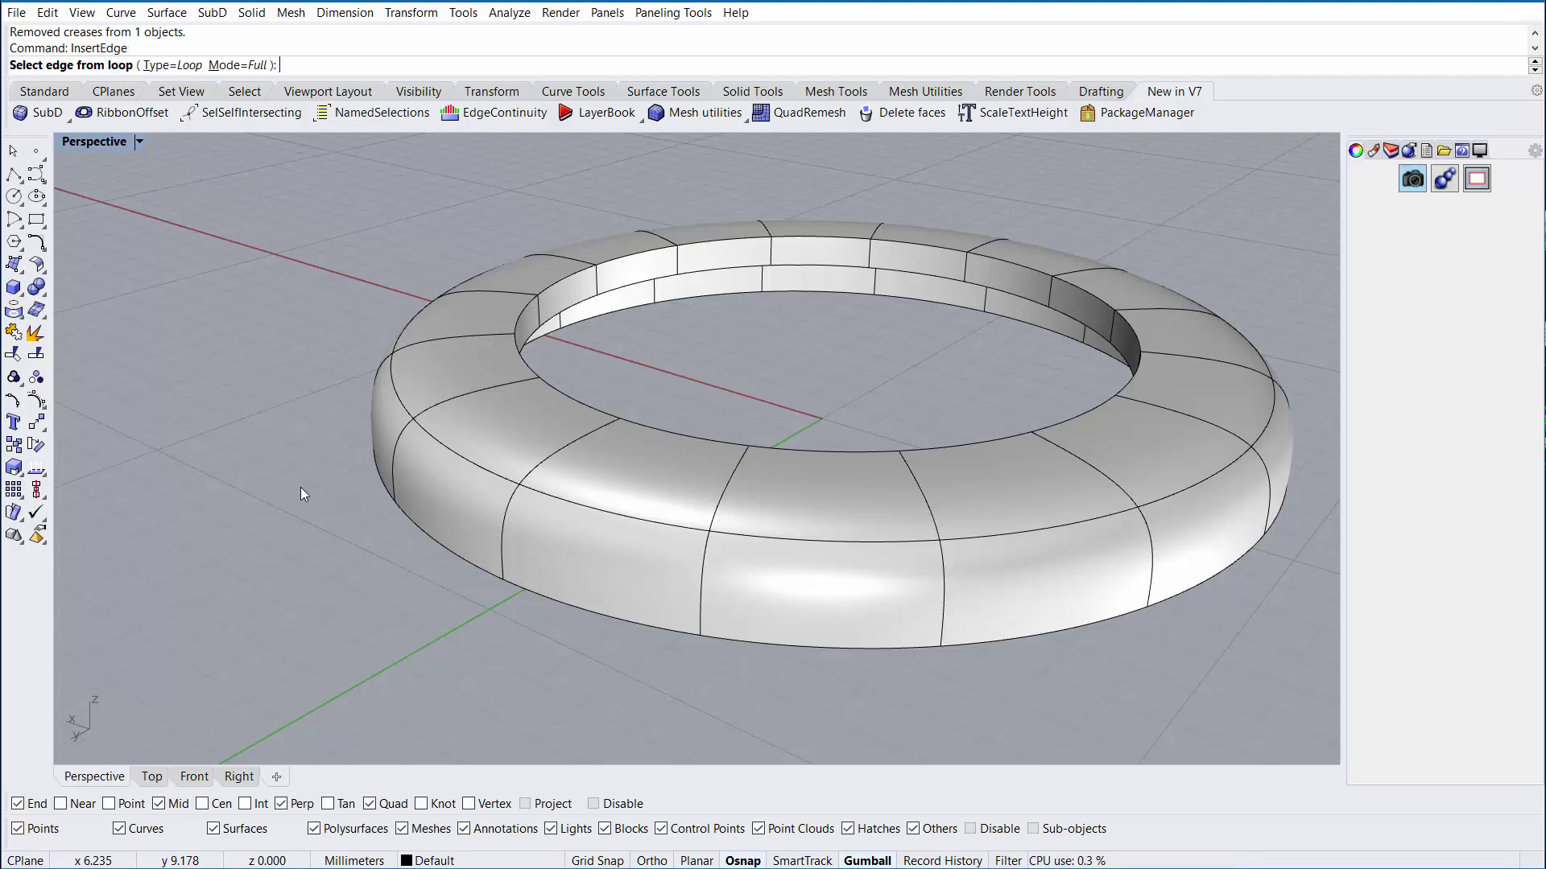
pyautogui.click(451, 455)
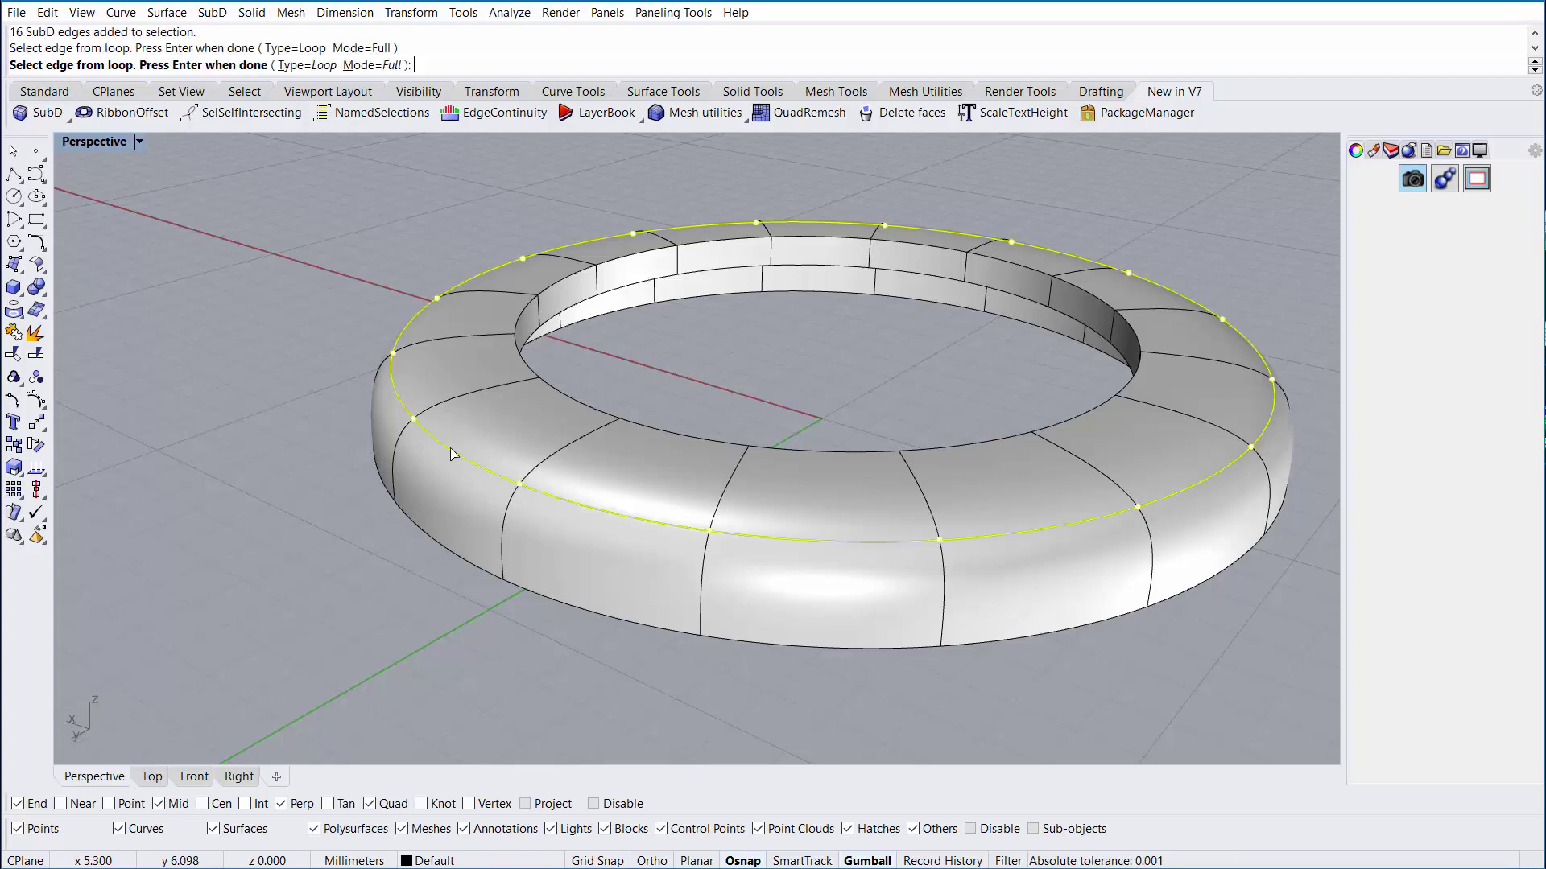
pyautogui.press('Return')
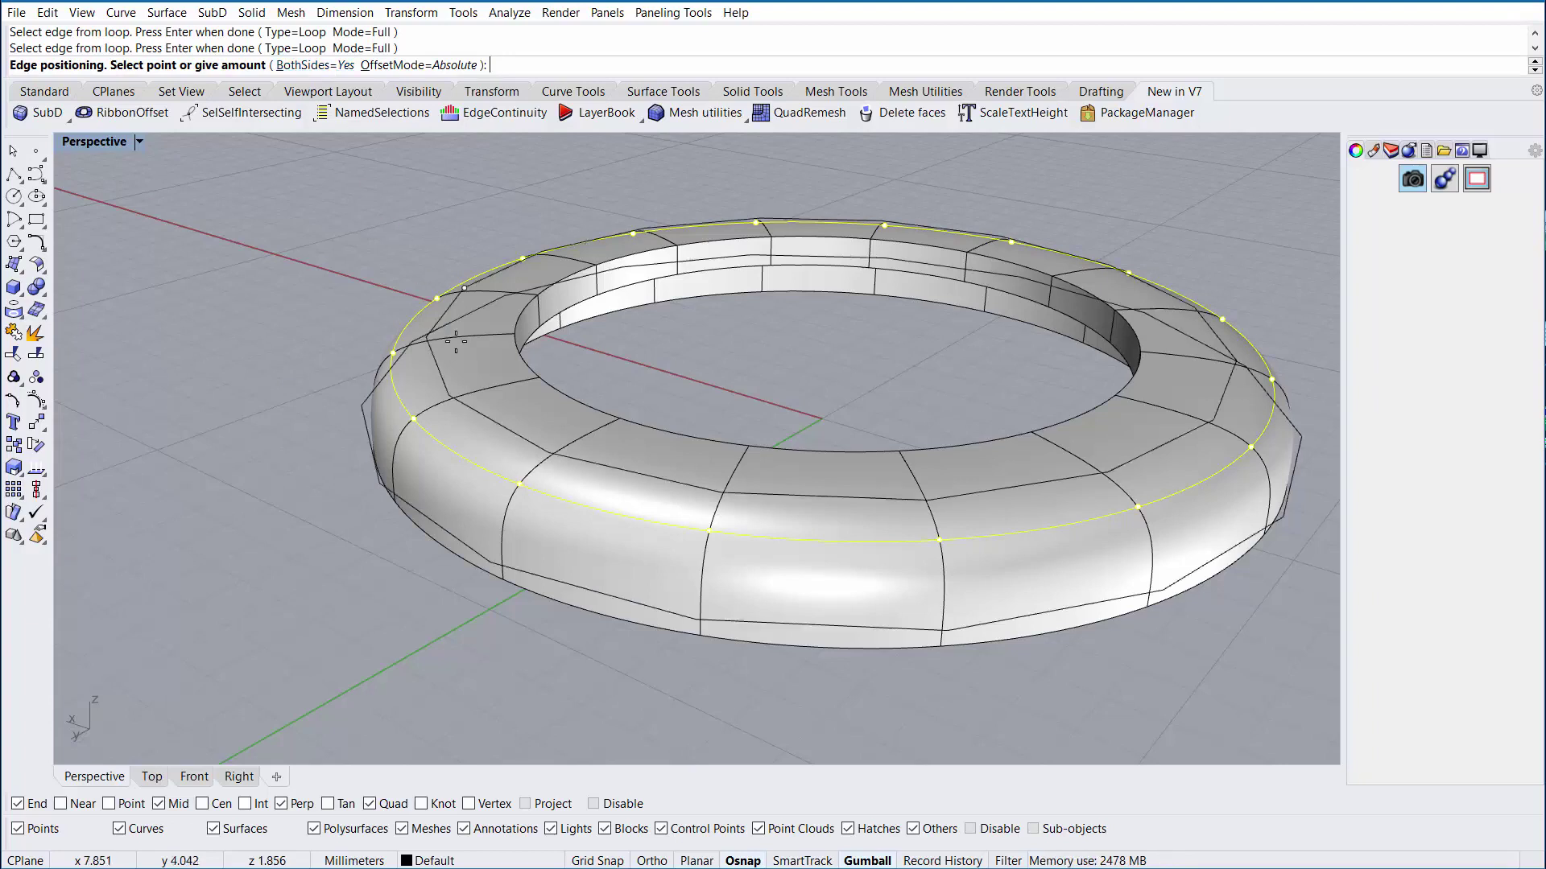
pyautogui.click(517, 474)
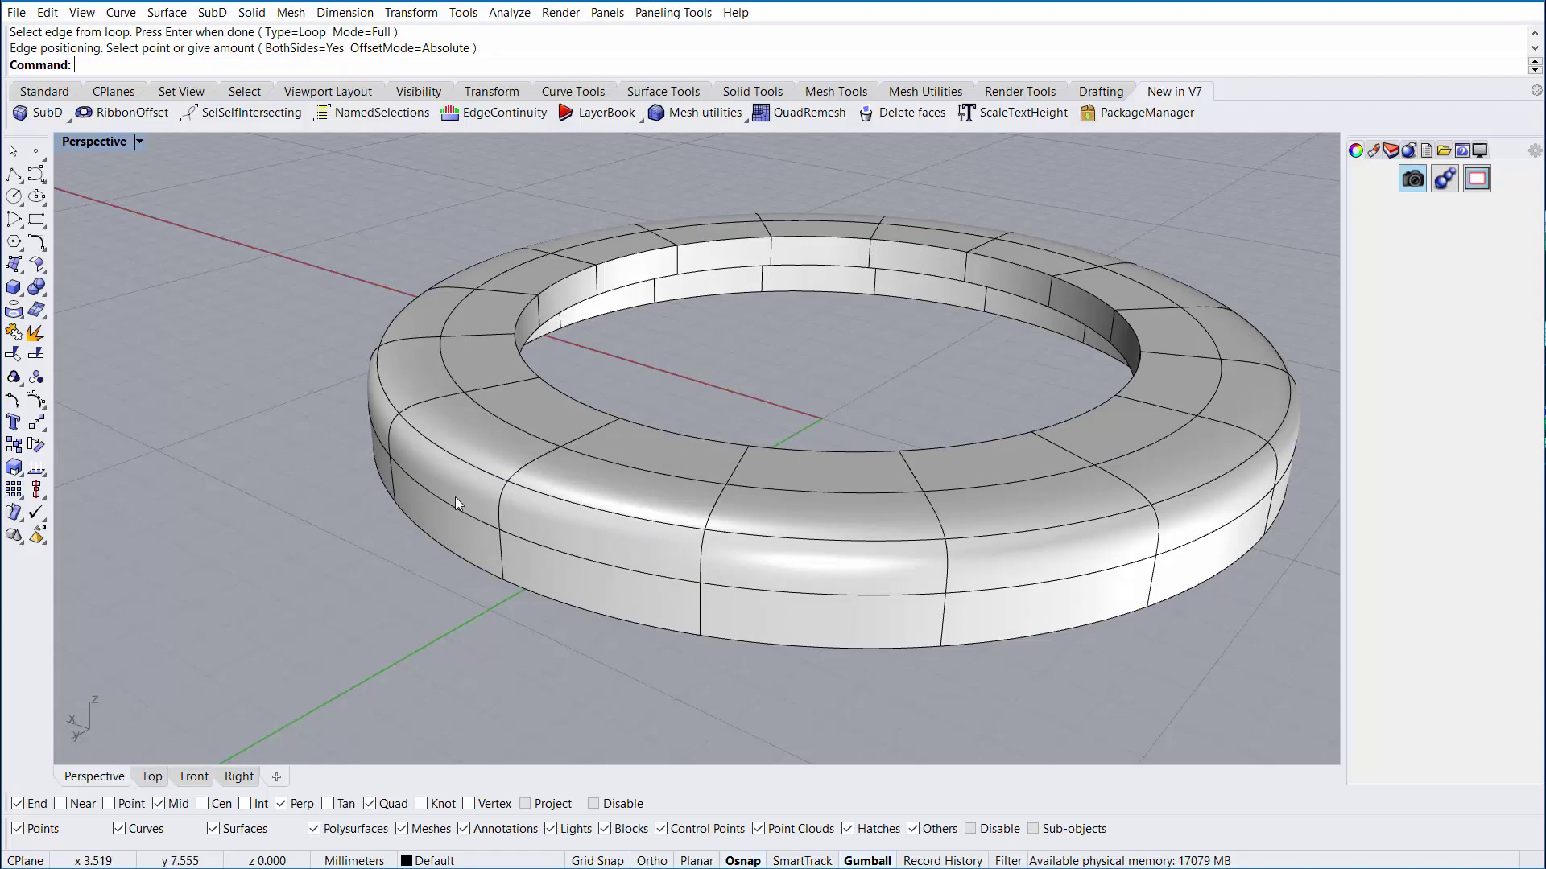
# Move the inserted edge loop on the ring's outer side wall upward to tighten the rounded upper edge
pyautogui.moveTo(501, 414)
pyautogui.mouseDown(button='right')
pyautogui.moveTo(516, 459)
pyautogui.moveTo(486, 404)
pyautogui.mouseUp(button='right')
pyautogui.scroll(5, 417, 330)
pyautogui.moveTo(417, 330); pyautogui.dragTo(437, 353, button='right')
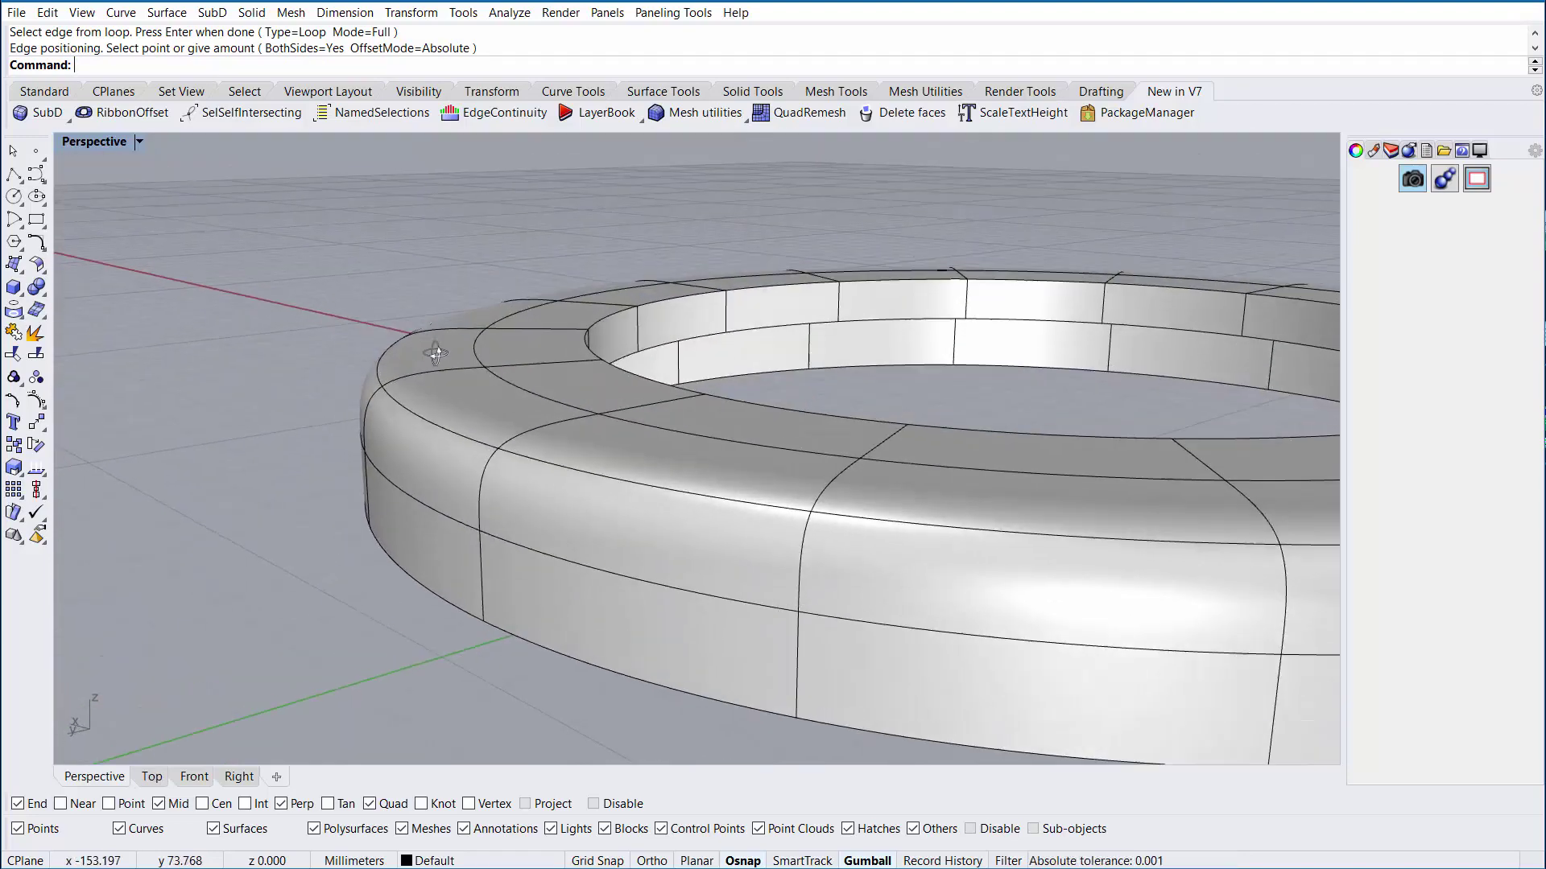
pyautogui.doubleClick(420, 504)
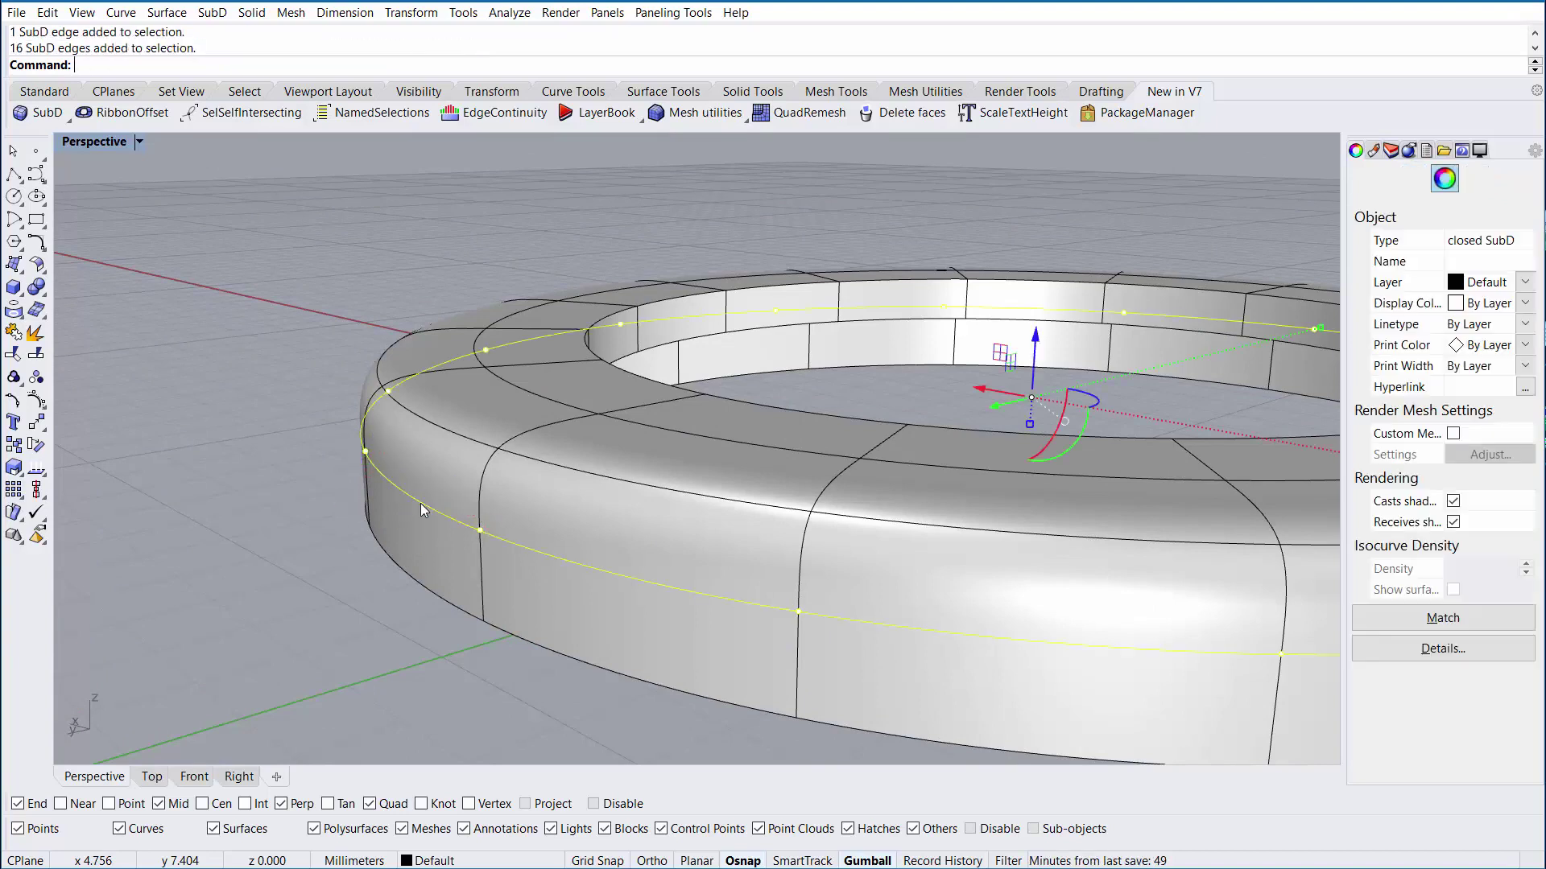
pyautogui.moveTo(1035, 342); pyautogui.dragTo(1039, 273)
pyautogui.click(471, 216)
pyautogui.moveTo(488, 245); pyautogui.dragTo(451, 327, button='right')
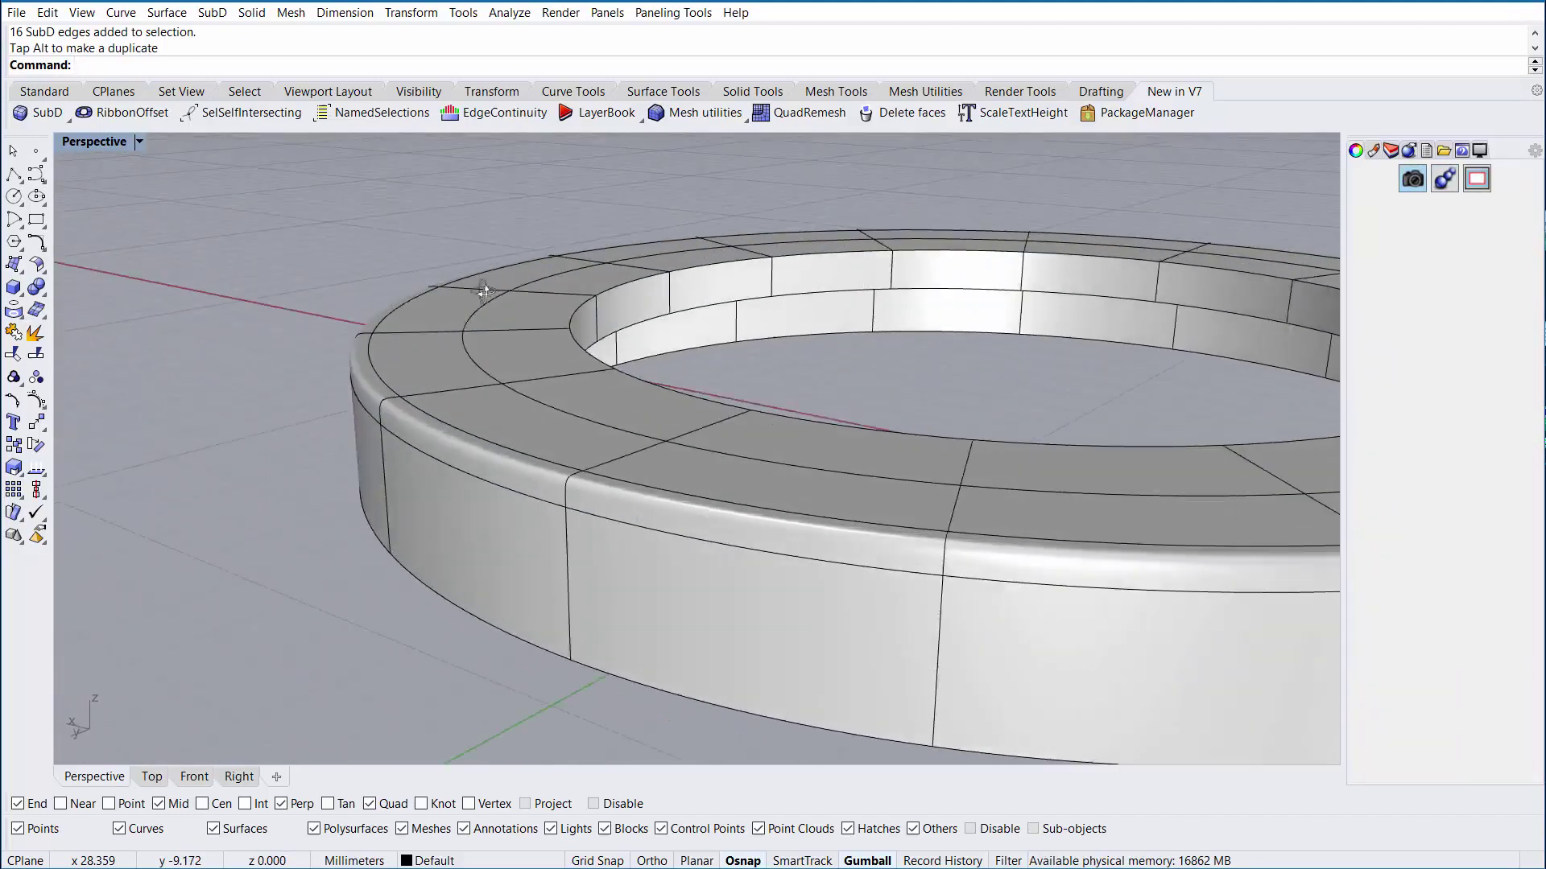
pyautogui.scroll(-5, 446, 327)
pyautogui.keyDown('shift'); pyautogui.moveTo(643, 353); pyautogui.dragTo(661, 387, button='right'); pyautogui.keyUp('shift')
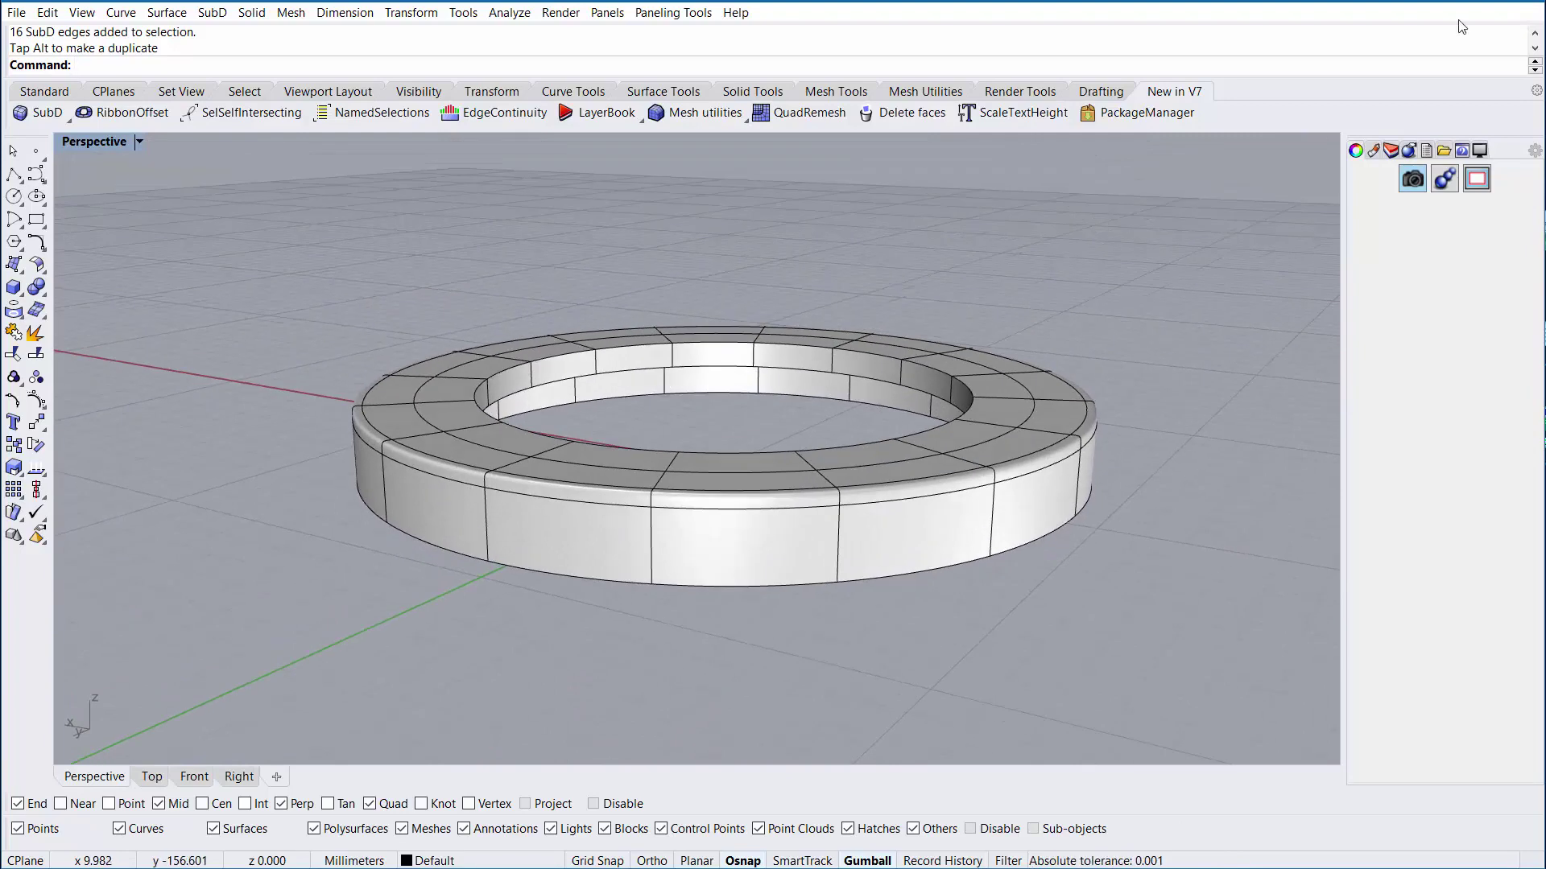
# Extrude two adjacent faces of the ring's outer side wall outward in successive segments to form a tab
pyautogui.keyDown('shift'); pyautogui.moveTo(697, 604); pyautogui.dragTo(694, 641, button='right'); pyautogui.keyUp('shift')
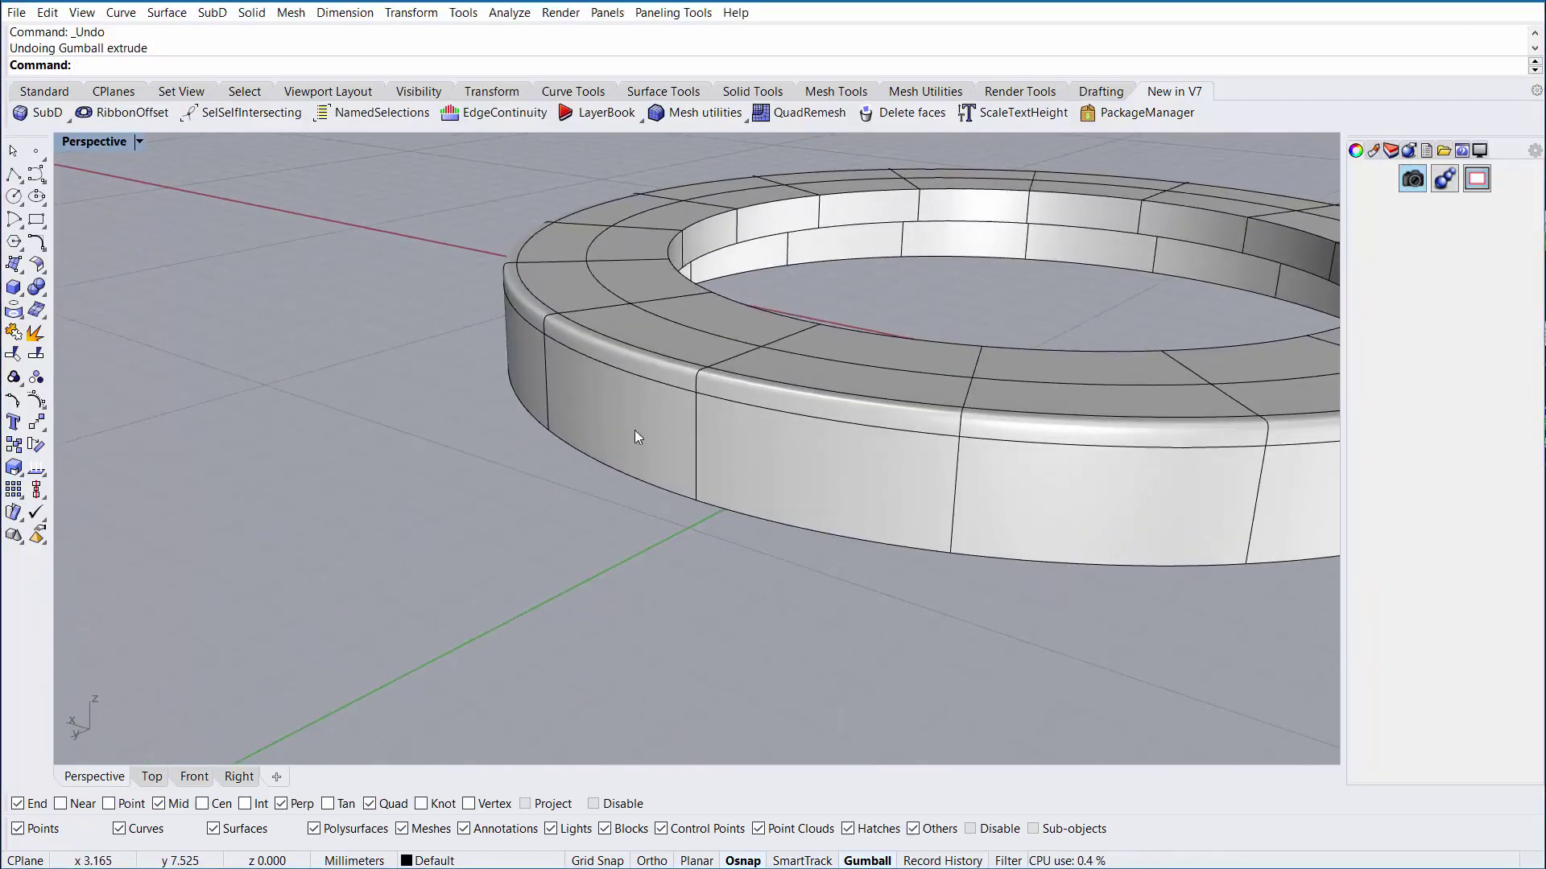
pyautogui.keyDown('ctrl'); pyautogui.keyDown('shift'); pyautogui.click(635, 435); pyautogui.keyUp('shift'); pyautogui.keyUp('ctrl')
pyautogui.keyDown('ctrl'); pyautogui.keyDown('shift'); pyautogui.click(809, 476); pyautogui.keyUp('shift'); pyautogui.keyUp('ctrl')
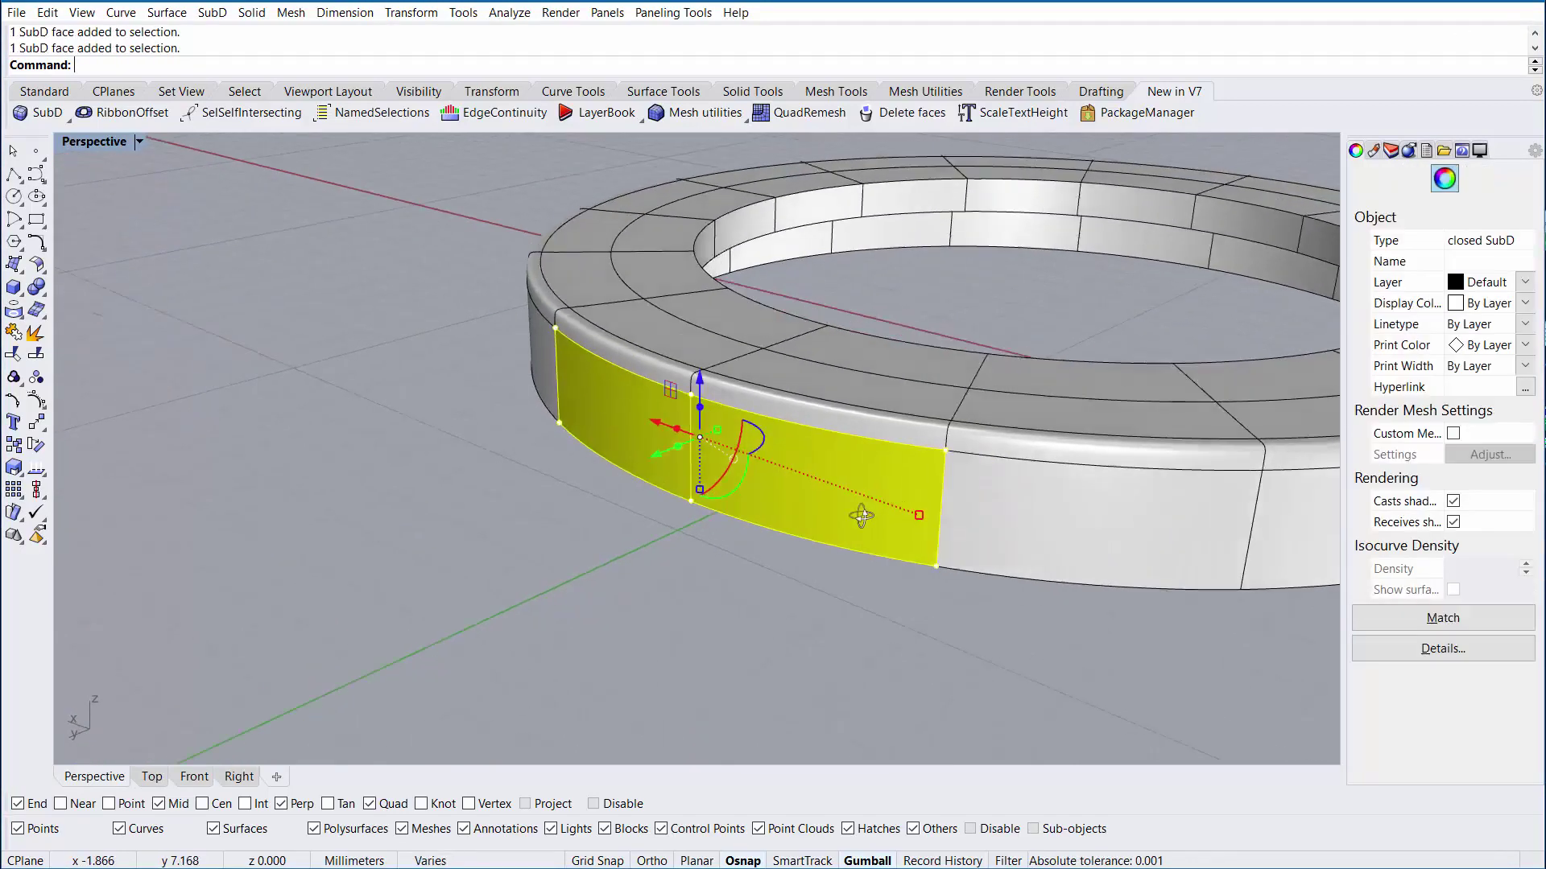
pyautogui.moveTo(809, 476); pyautogui.dragTo(688, 465, button='right')
pyautogui.moveTo(677, 433); pyautogui.dragTo(413, 493)
pyautogui.click(756, 694)
pyautogui.moveTo(748, 698); pyautogui.dragTo(755, 506, button='right')
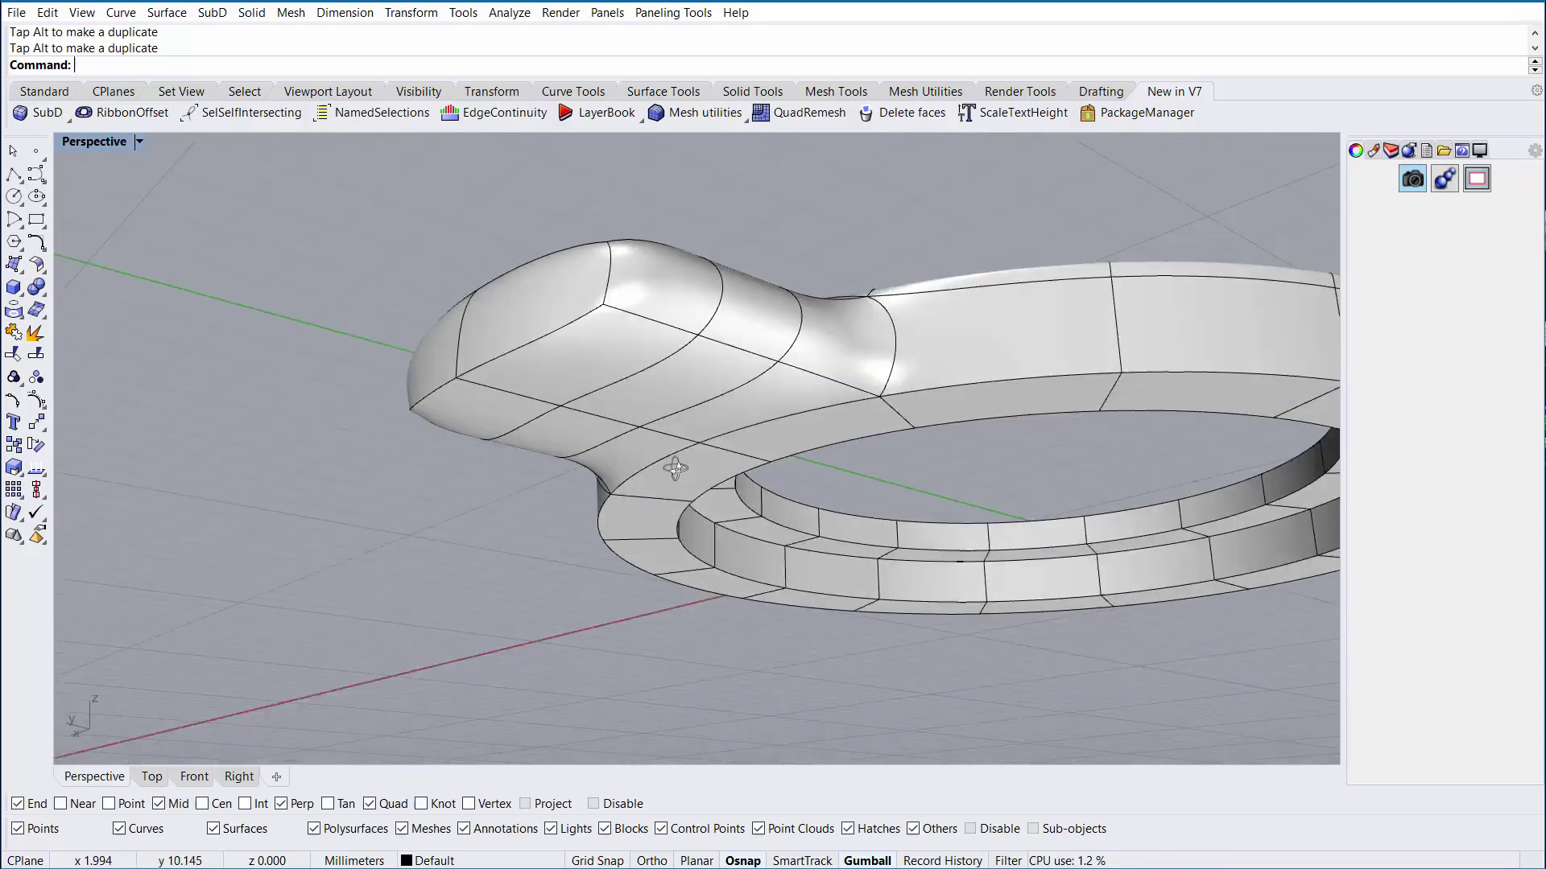
# Remove the crease from the two lower edges at the outer end of the extruded tab
pyautogui.moveTo(675, 468); pyautogui.dragTo(504, 350, button='right')
pyautogui.keyDown('ctrl'); pyautogui.keyDown('shift'); pyautogui.click(524, 372); pyautogui.keyUp('shift'); pyautogui.keyUp('ctrl')
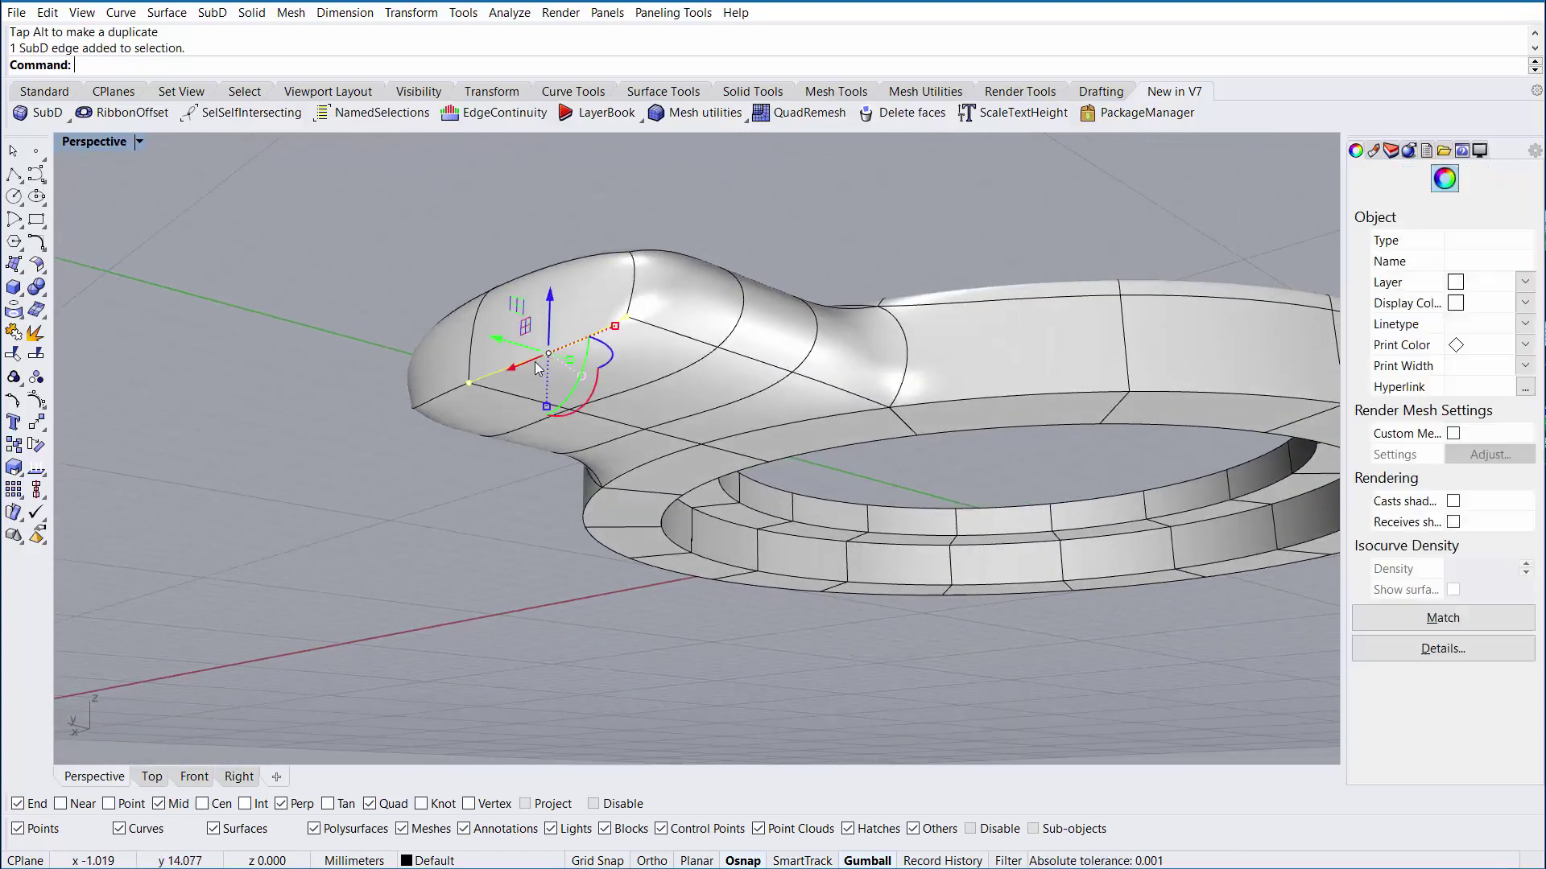
pyautogui.keyDown('ctrl'); pyautogui.keyDown('shift'); pyautogui.click(445, 393); pyautogui.keyUp('shift'); pyautogui.keyUp('ctrl')
pyautogui.moveTo(588, 412); pyautogui.dragTo(561, 505, button='right')
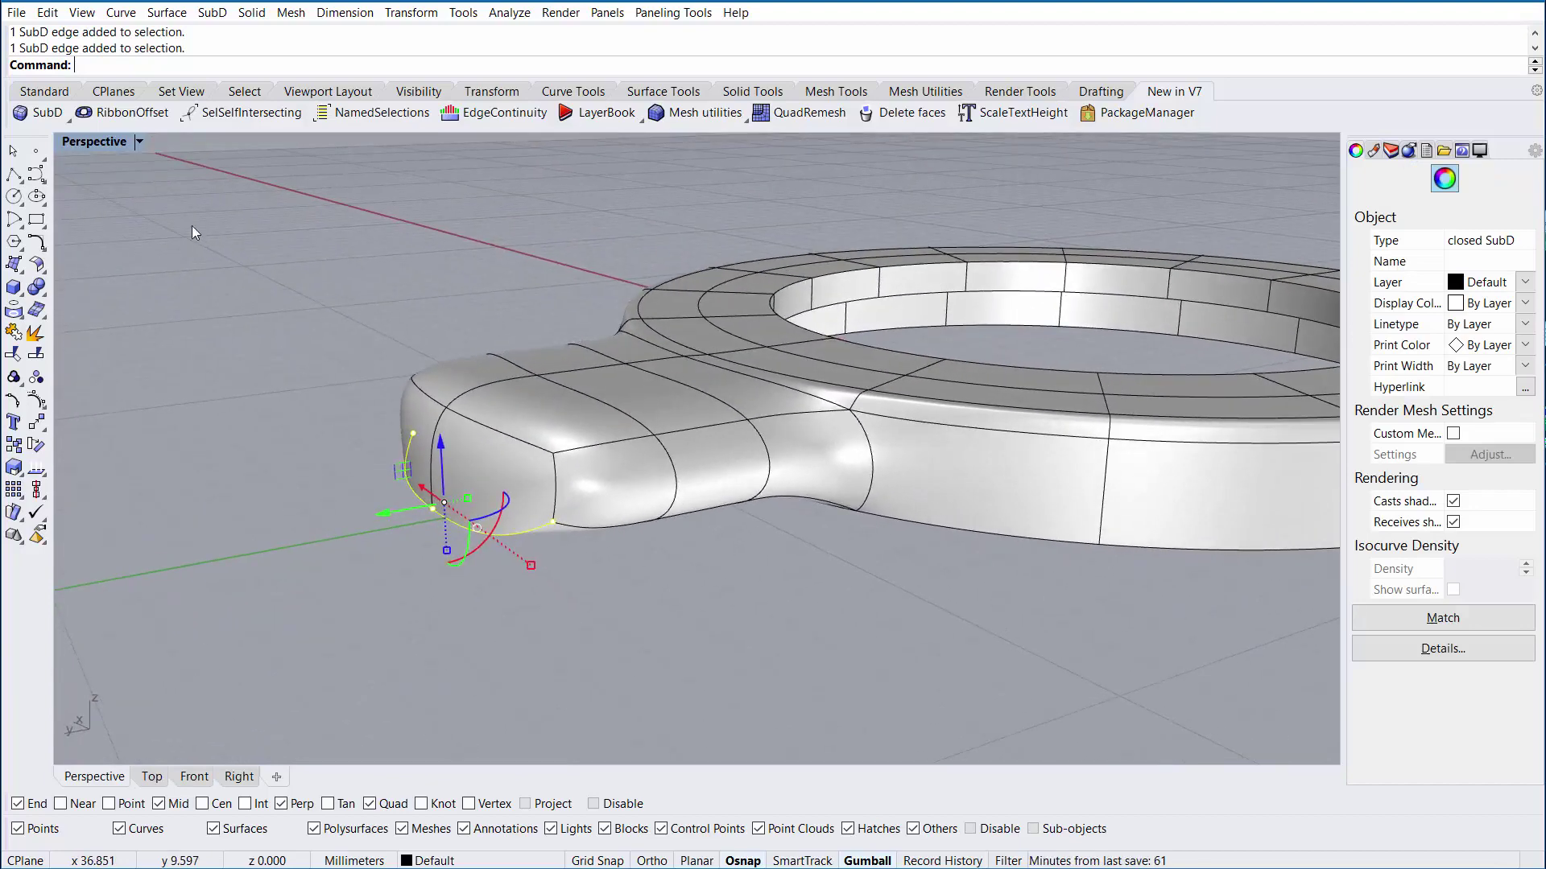
pyautogui.click(68, 120)
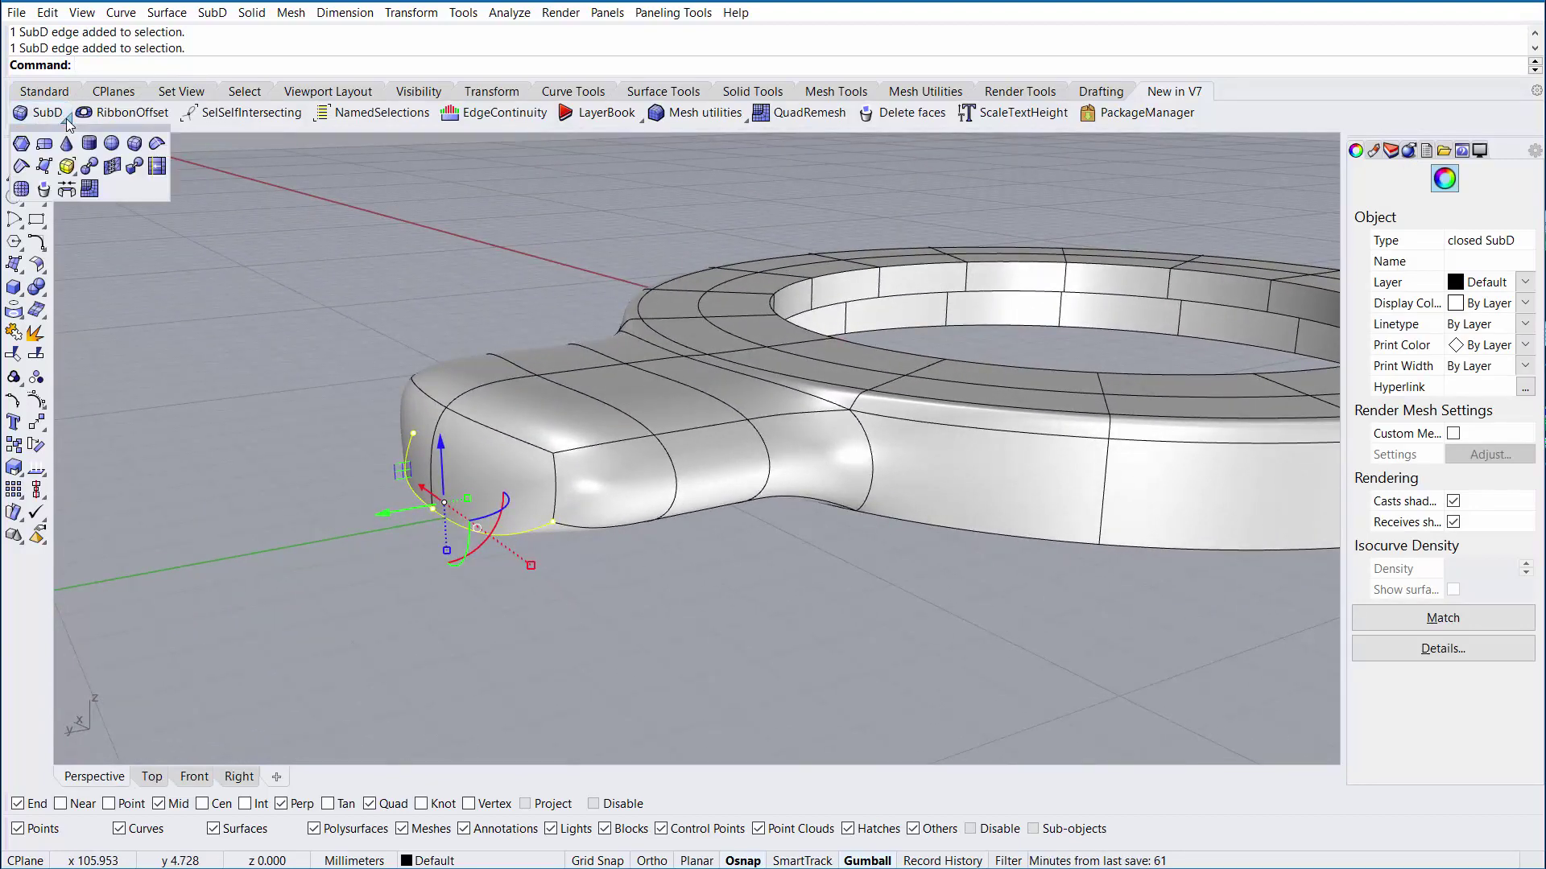
pyautogui.click(156, 148)
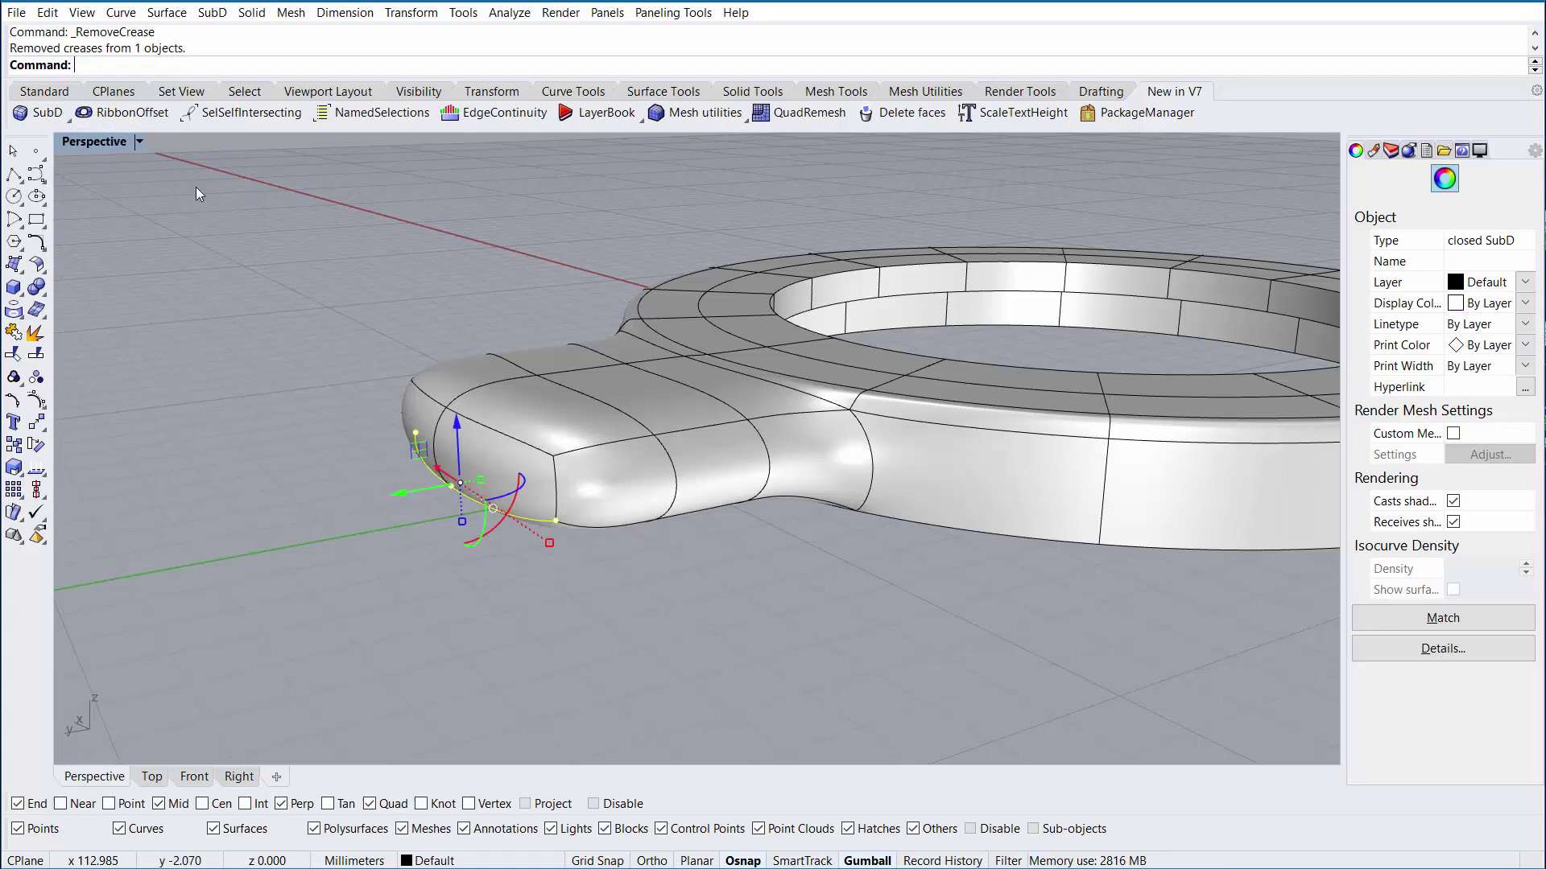
pyautogui.moveTo(333, 269); pyautogui.dragTo(485, 413, button='right')
pyautogui.scroll(4, 675, 399)
pyautogui.moveTo(674, 400); pyautogui.dragTo(823, 439, button='right')
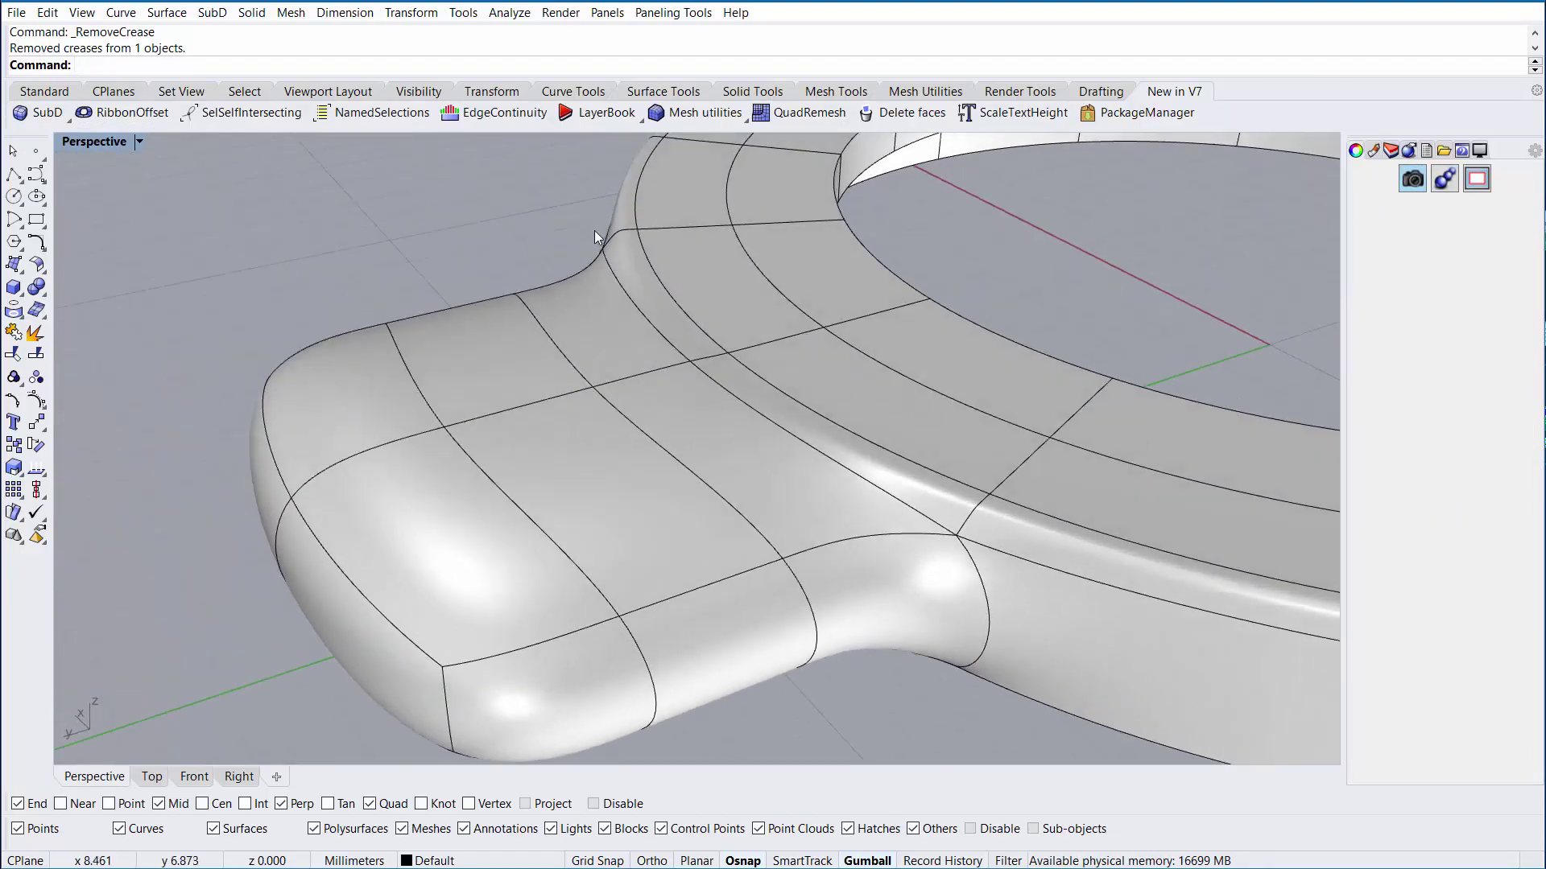
# Lower the two upper edges where the extruded tab meets the ring
pyautogui.keyDown('ctrl'); pyautogui.keyDown('shift'); pyautogui.click(742, 399); pyautogui.keyUp('shift'); pyautogui.keyUp('ctrl')
pyautogui.keyDown('ctrl'); pyautogui.keyDown('shift'); pyautogui.click(652, 326); pyautogui.keyUp('shift'); pyautogui.keyUp('ctrl')
pyautogui.moveTo(652, 325); pyautogui.dragTo(692, 299, button='right')
pyautogui.moveTo(692, 290); pyautogui.dragTo(692, 314)
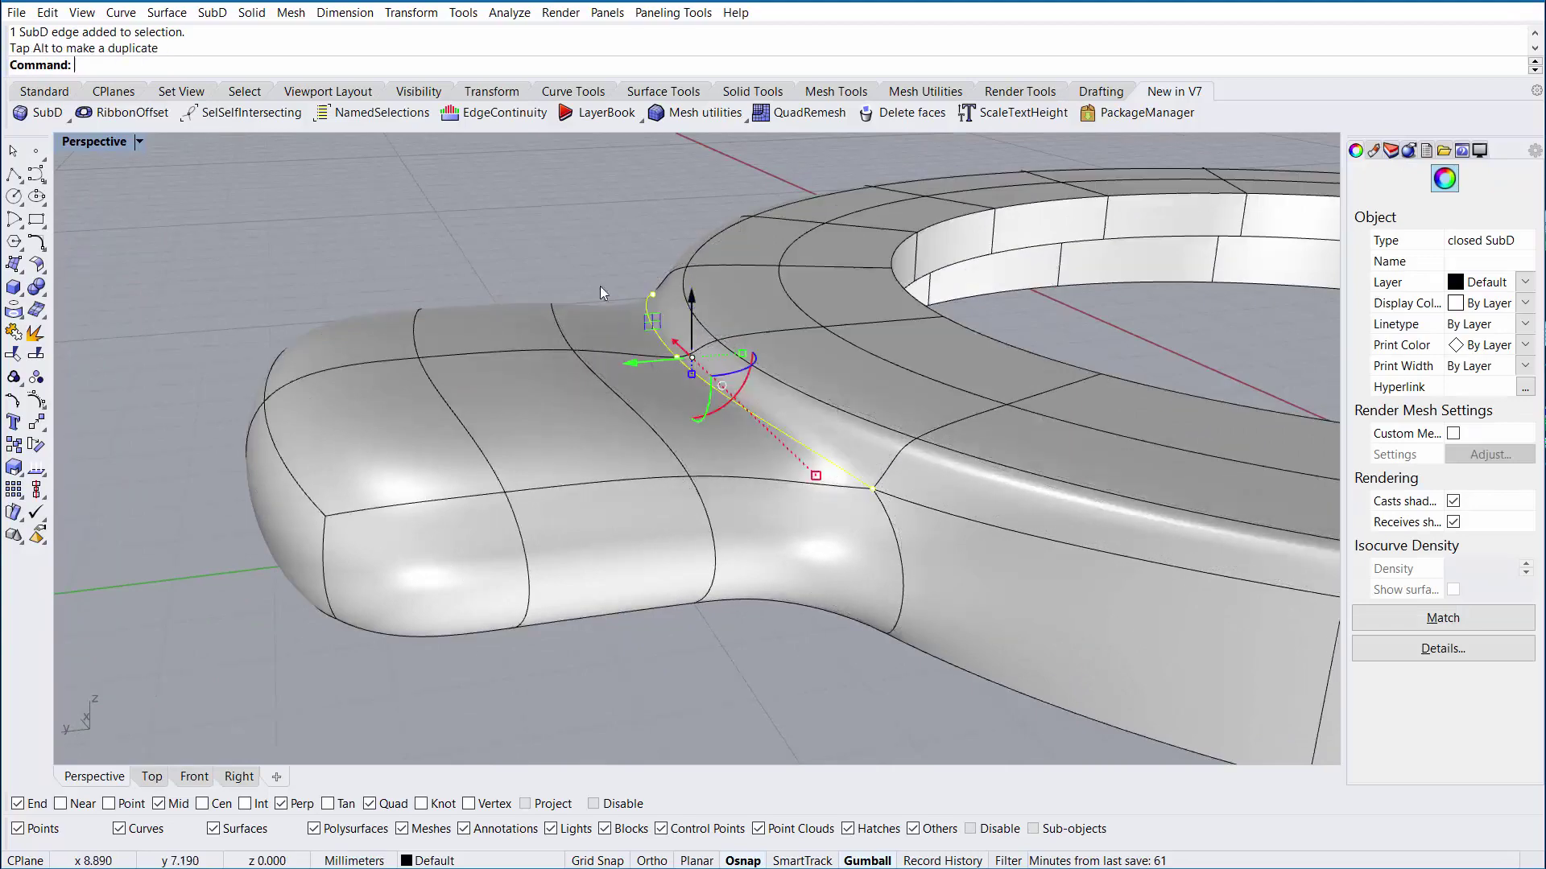
pyautogui.click(541, 256)
# Raise the two outermost top faces of the tab to thicken its end
pyautogui.moveTo(537, 257); pyautogui.dragTo(494, 397, button='right')
pyautogui.keyDown('ctrl'); pyautogui.keyDown('shift'); pyautogui.click(465, 371); pyautogui.keyUp('shift'); pyautogui.keyUp('ctrl')
pyautogui.keyDown('ctrl'); pyautogui.keyDown('shift'); pyautogui.click(483, 377); pyautogui.keyUp('shift'); pyautogui.keyUp('ctrl')
pyautogui.moveTo(483, 386); pyautogui.dragTo(483, 348)
pyautogui.moveTo(563, 411); pyautogui.dragTo(654, 417, button='right')
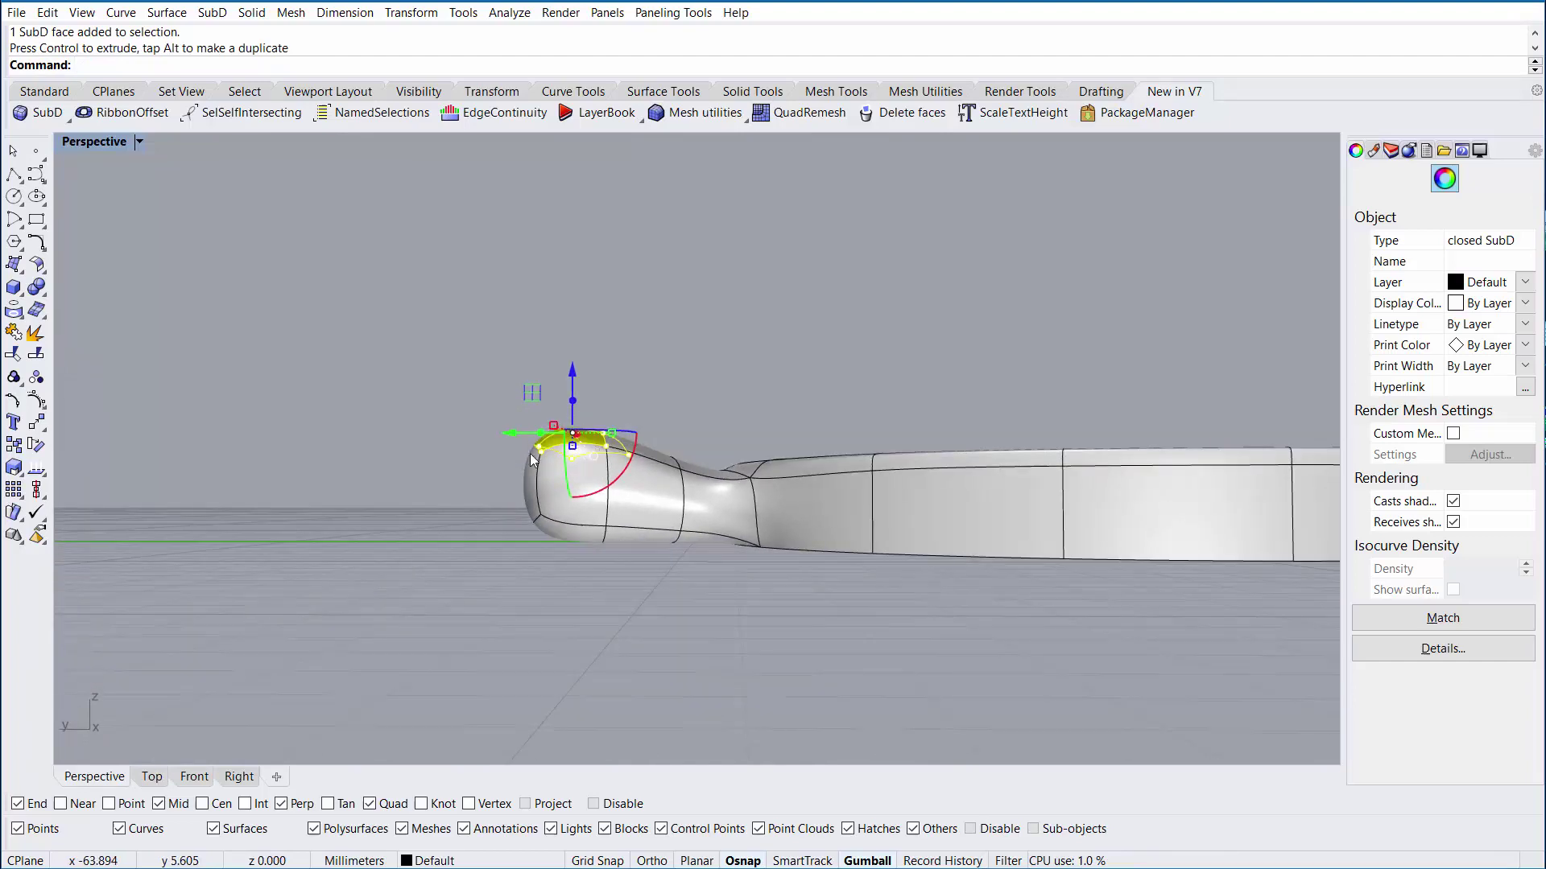
pyautogui.click(498, 375)
# Select the whole outer end of the tab and move it farther away from the ring
pyautogui.keyDown('ctrl'); pyautogui.keyDown('shift'); pyautogui.moveTo(635, 570); pyautogui.dragTo(635, 569); pyautogui.keyUp('shift'); pyautogui.keyUp('ctrl')
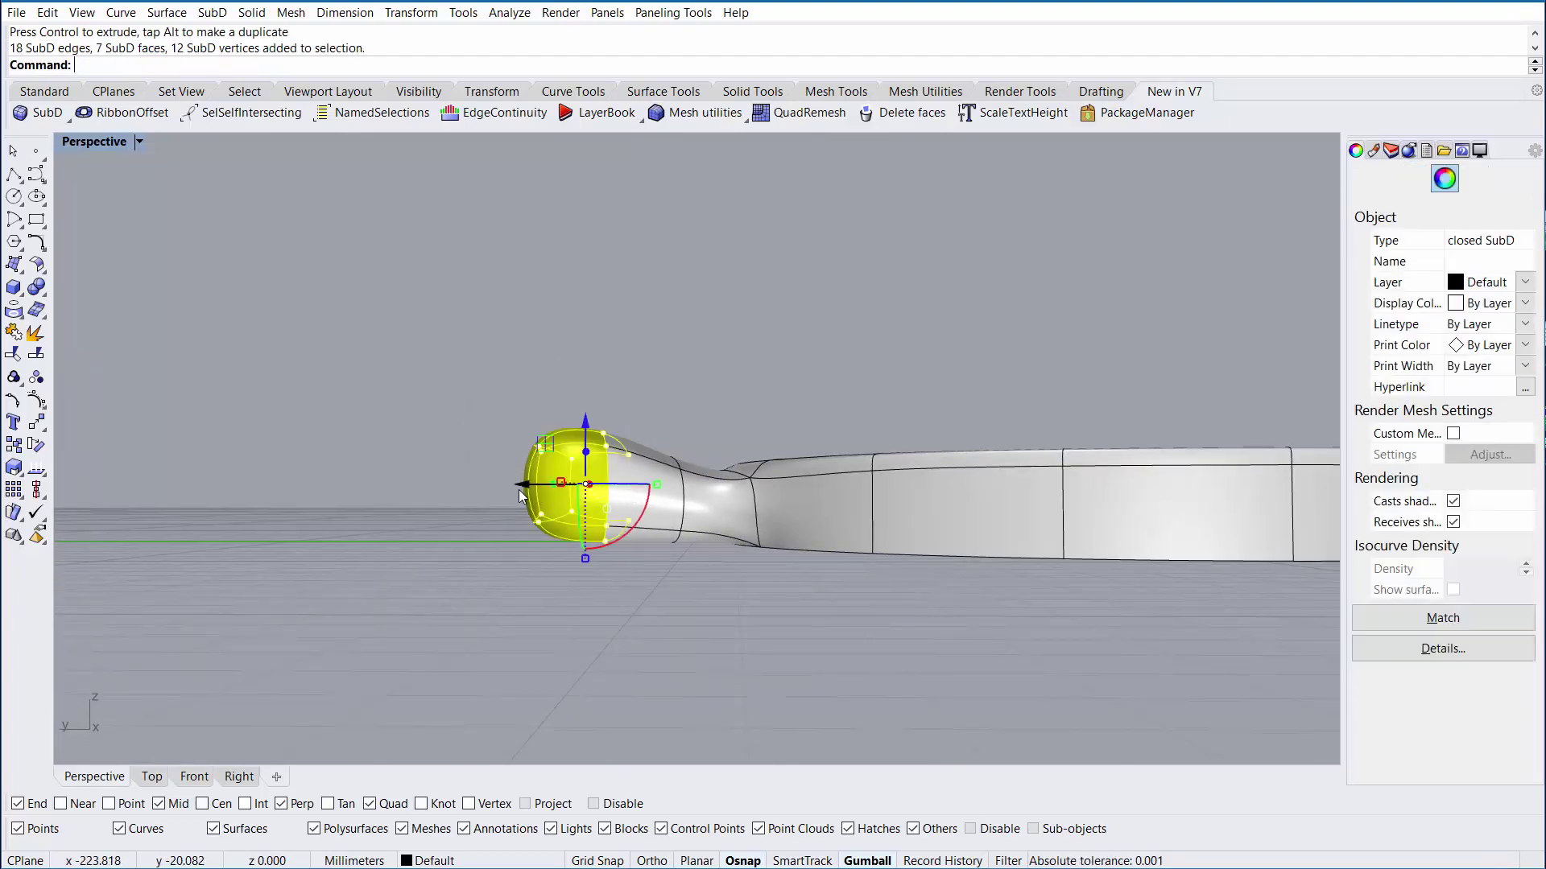
pyautogui.click(419, 335)
pyautogui.moveTo(418, 335); pyautogui.dragTo(545, 471, button='right')
pyautogui.keyDown('shift'); pyautogui.moveTo(546, 577); pyautogui.dragTo(545, 509, button='right'); pyautogui.keyUp('shift')
# Select the two side faces on each side of the tab and inset them by extruding with uniform scaling
pyautogui.keyDown('ctrl'); pyautogui.keyDown('shift'); pyautogui.click(481, 481); pyautogui.keyUp('shift'); pyautogui.keyUp('ctrl')
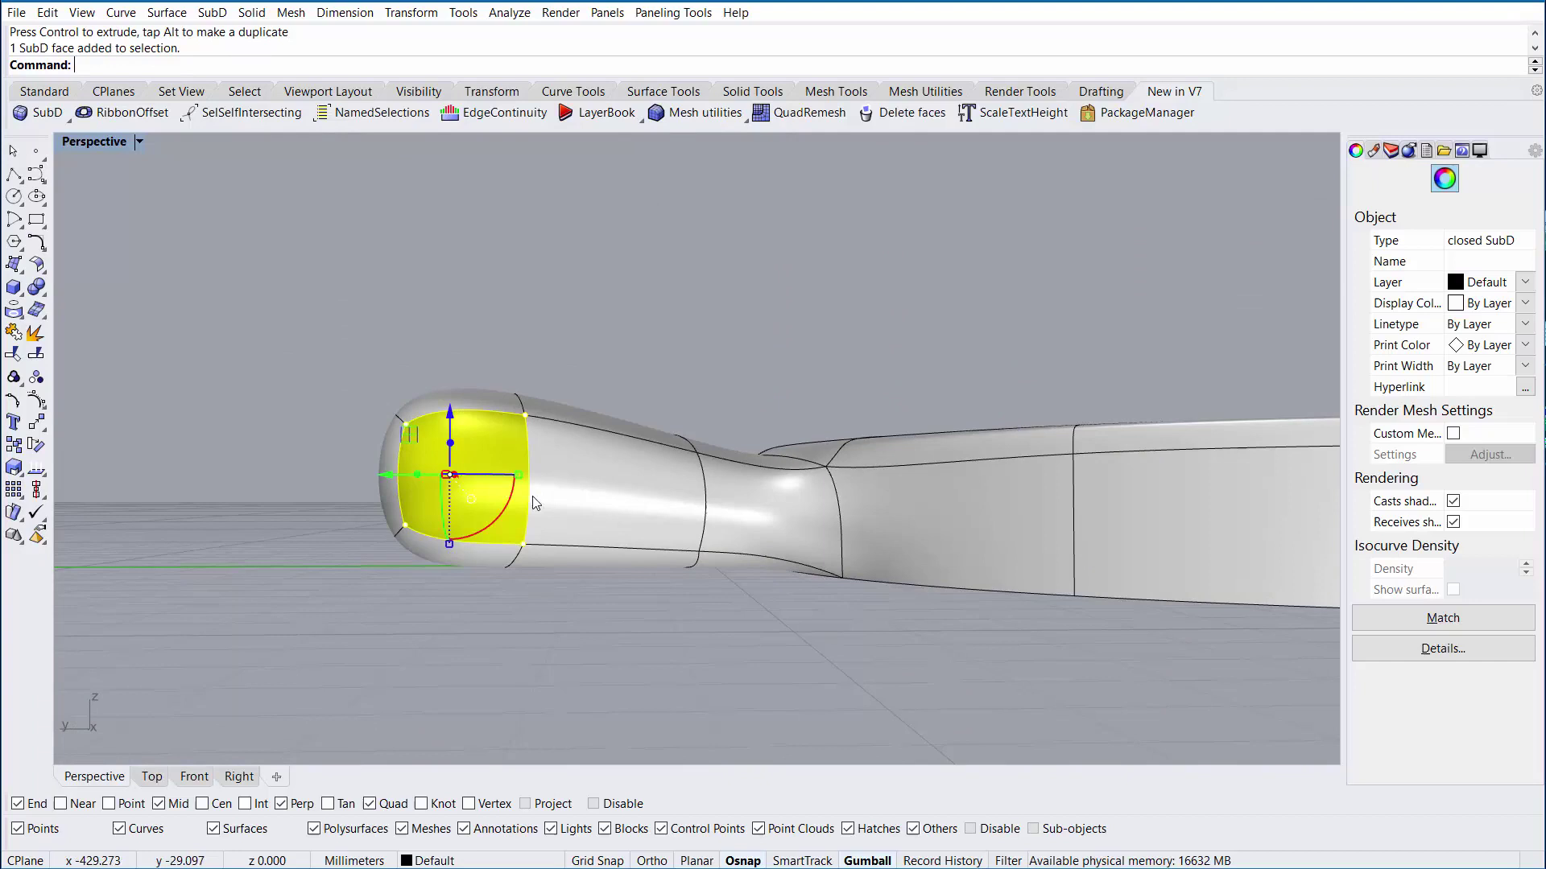
pyautogui.keyDown('ctrl'); pyautogui.keyDown('shift'); pyautogui.click(566, 500); pyautogui.keyUp('shift'); pyautogui.keyUp('ctrl')
pyautogui.moveTo(302, 521); pyautogui.dragTo(773, 507, button='right')
pyautogui.keyDown('ctrl'); pyautogui.keyDown('shift'); pyautogui.click(810, 520); pyautogui.keyUp('shift'); pyautogui.keyUp('ctrl')
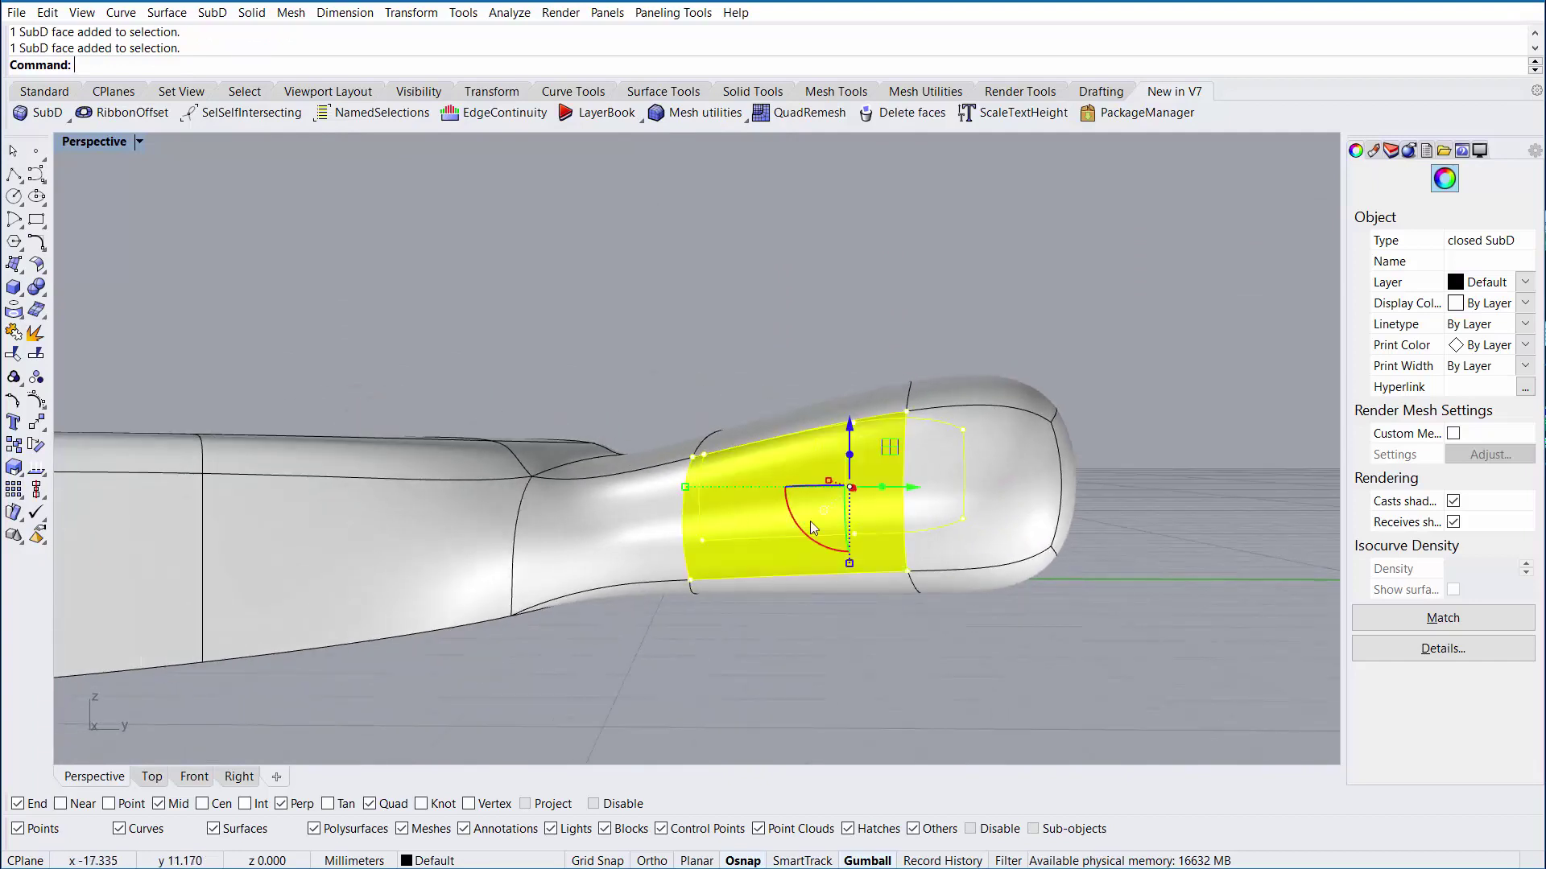
pyautogui.keyDown('ctrl'); pyautogui.keyDown('shift'); pyautogui.click(974, 512); pyautogui.keyUp('shift'); pyautogui.keyUp('ctrl')
pyautogui.scroll(4, 866, 499)
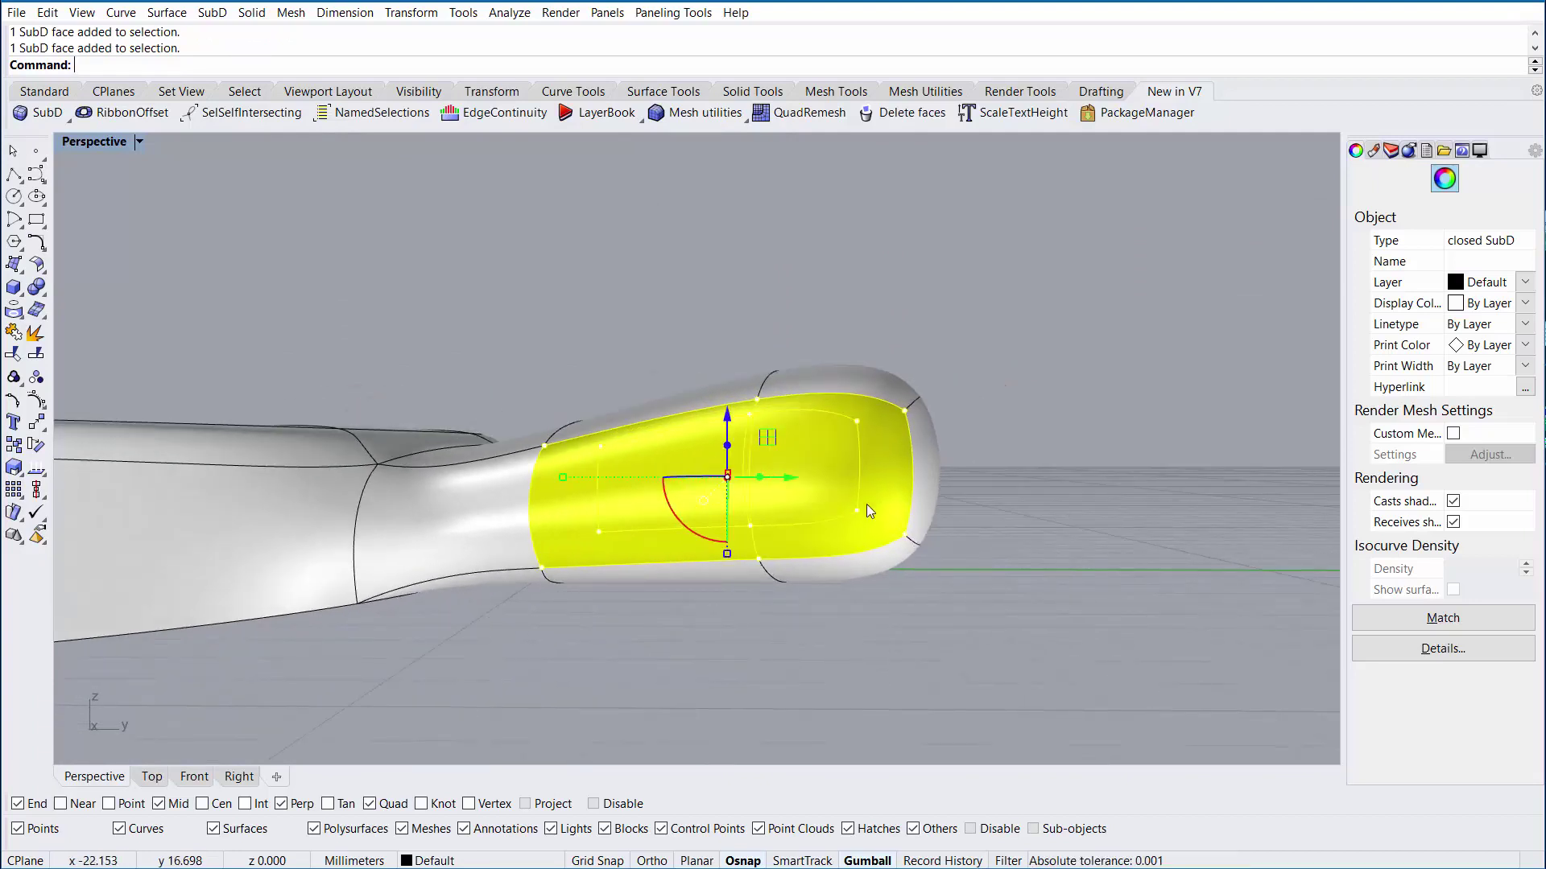
pyautogui.scroll(2, 866, 504)
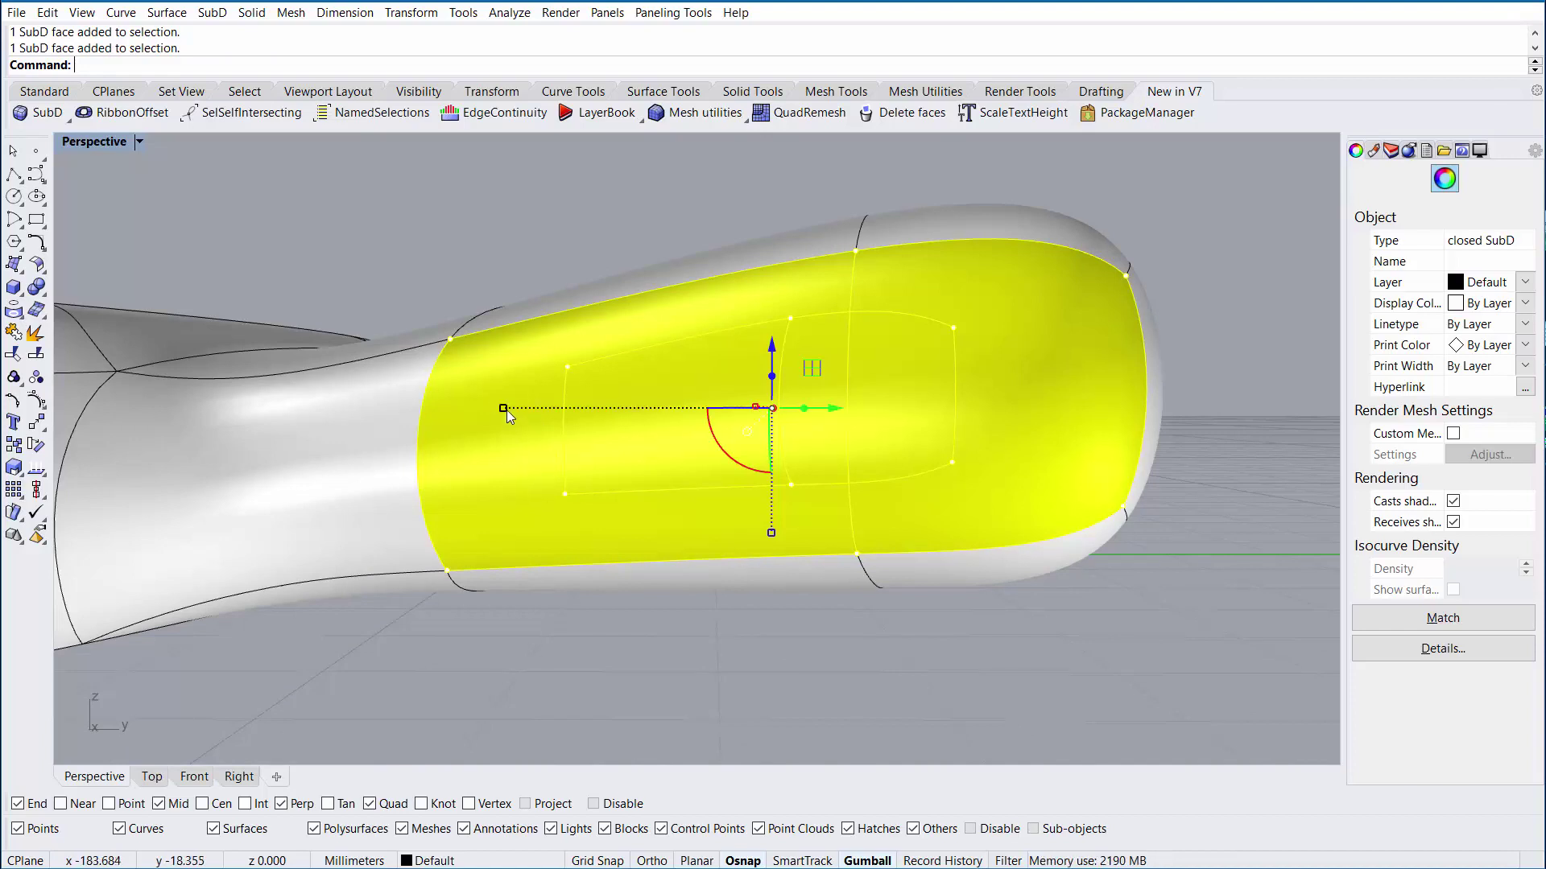
pyautogui.moveTo(506, 409); pyautogui.dragTo(613, 433)
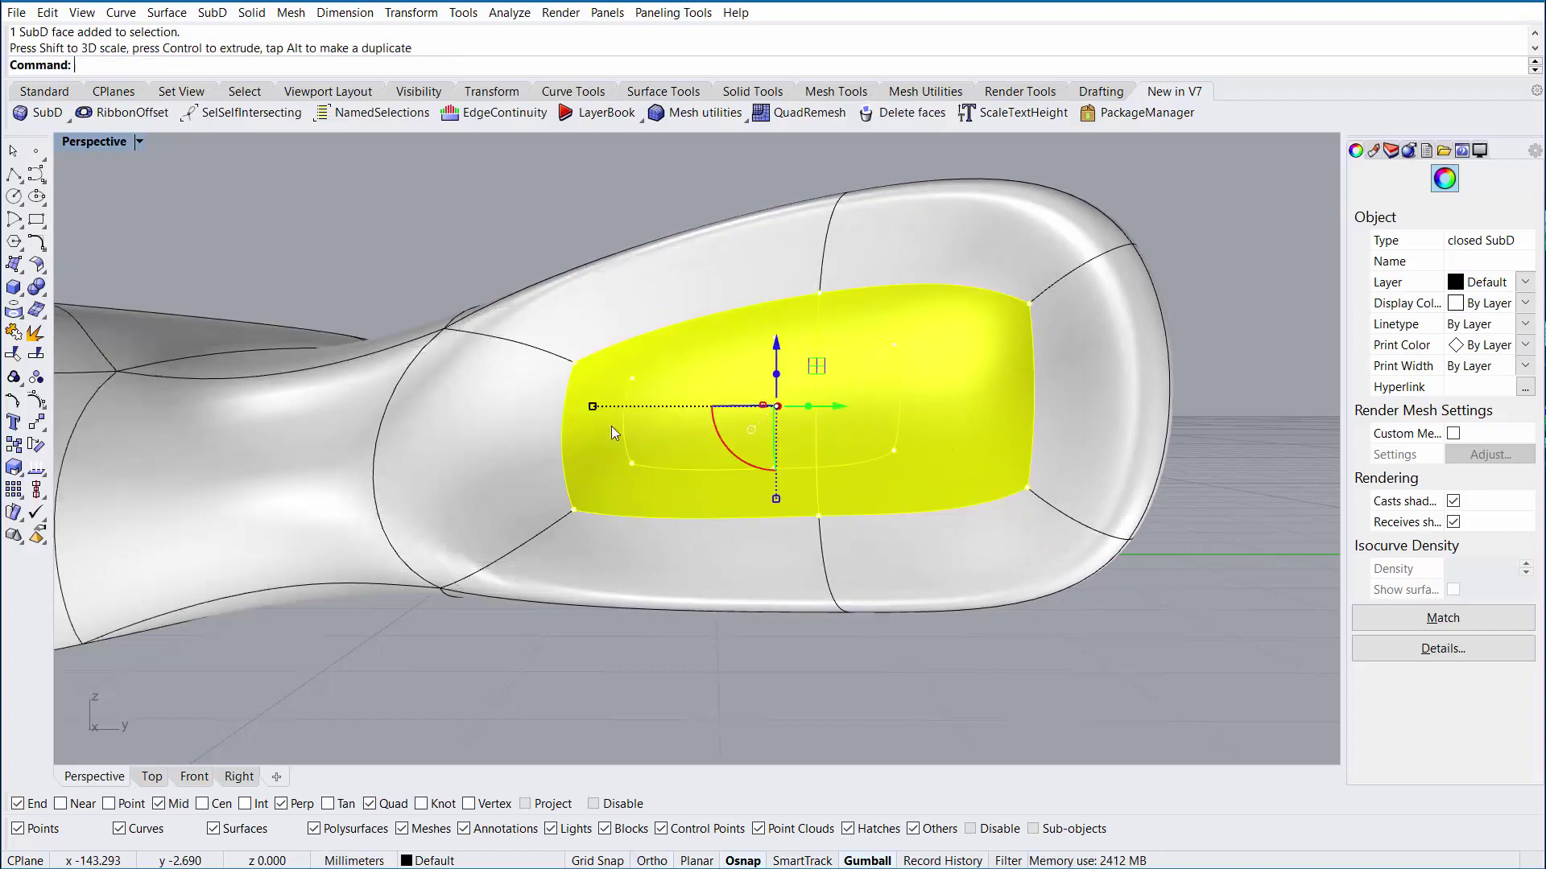
pyautogui.click(1264, 549)
pyautogui.moveTo(1272, 545); pyautogui.dragTo(1249, 547, button='right')
pyautogui.keyDown('ctrl'); pyautogui.keyDown('shift'); pyautogui.click(897, 298); pyautogui.keyUp('shift'); pyautogui.keyUp('ctrl')
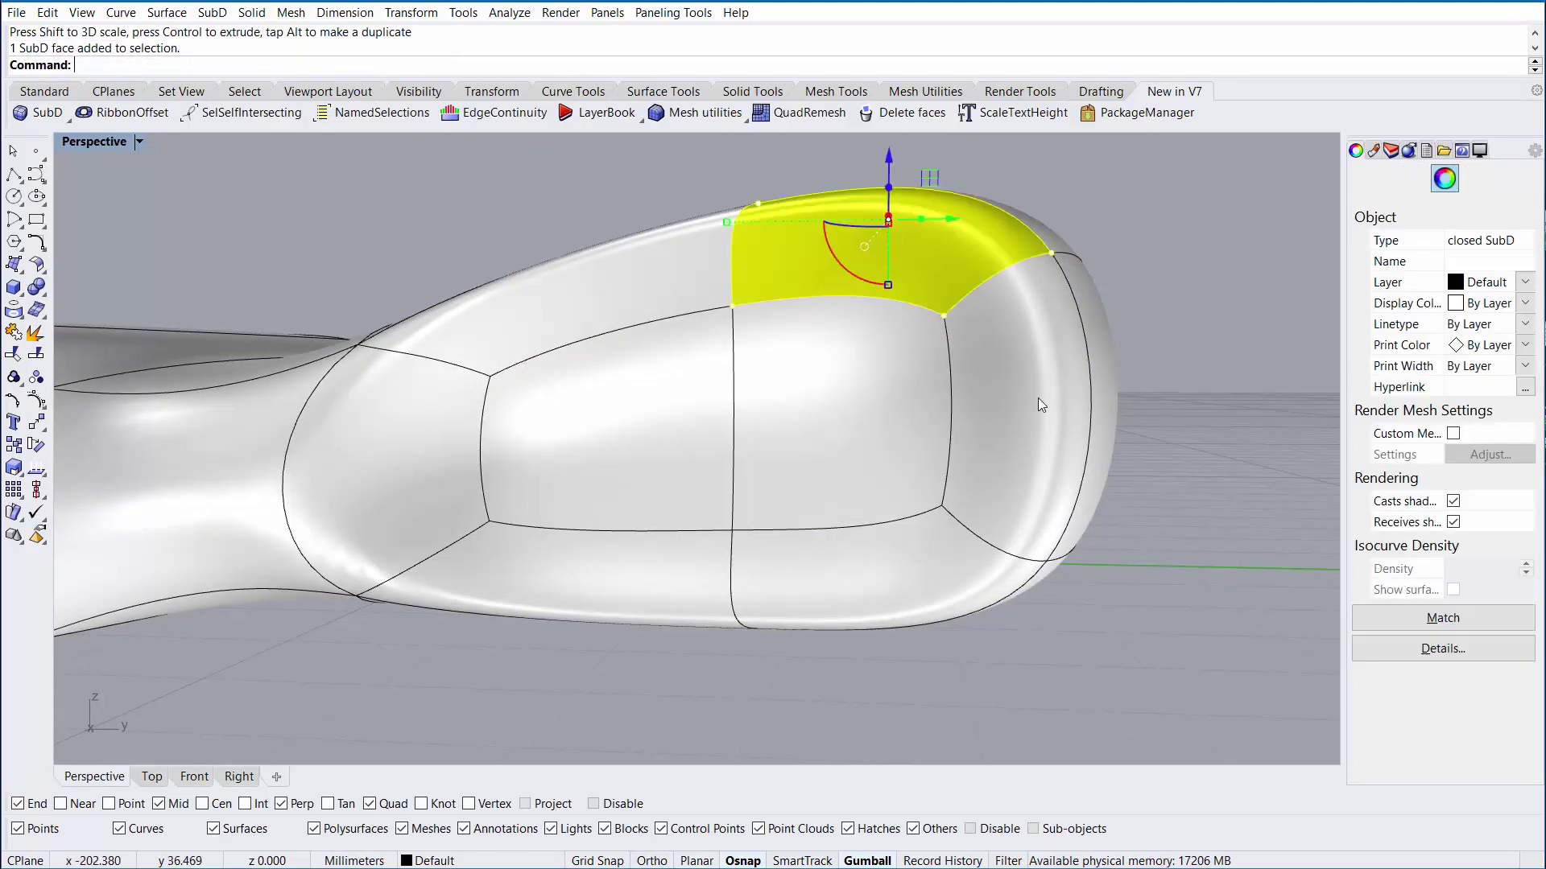
pyautogui.keyDown('ctrl'); pyautogui.keyDown('shift'); pyautogui.doubleClick(1035, 404); pyautogui.keyUp('shift'); pyautogui.keyUp('ctrl')
pyautogui.click(1273, 544)
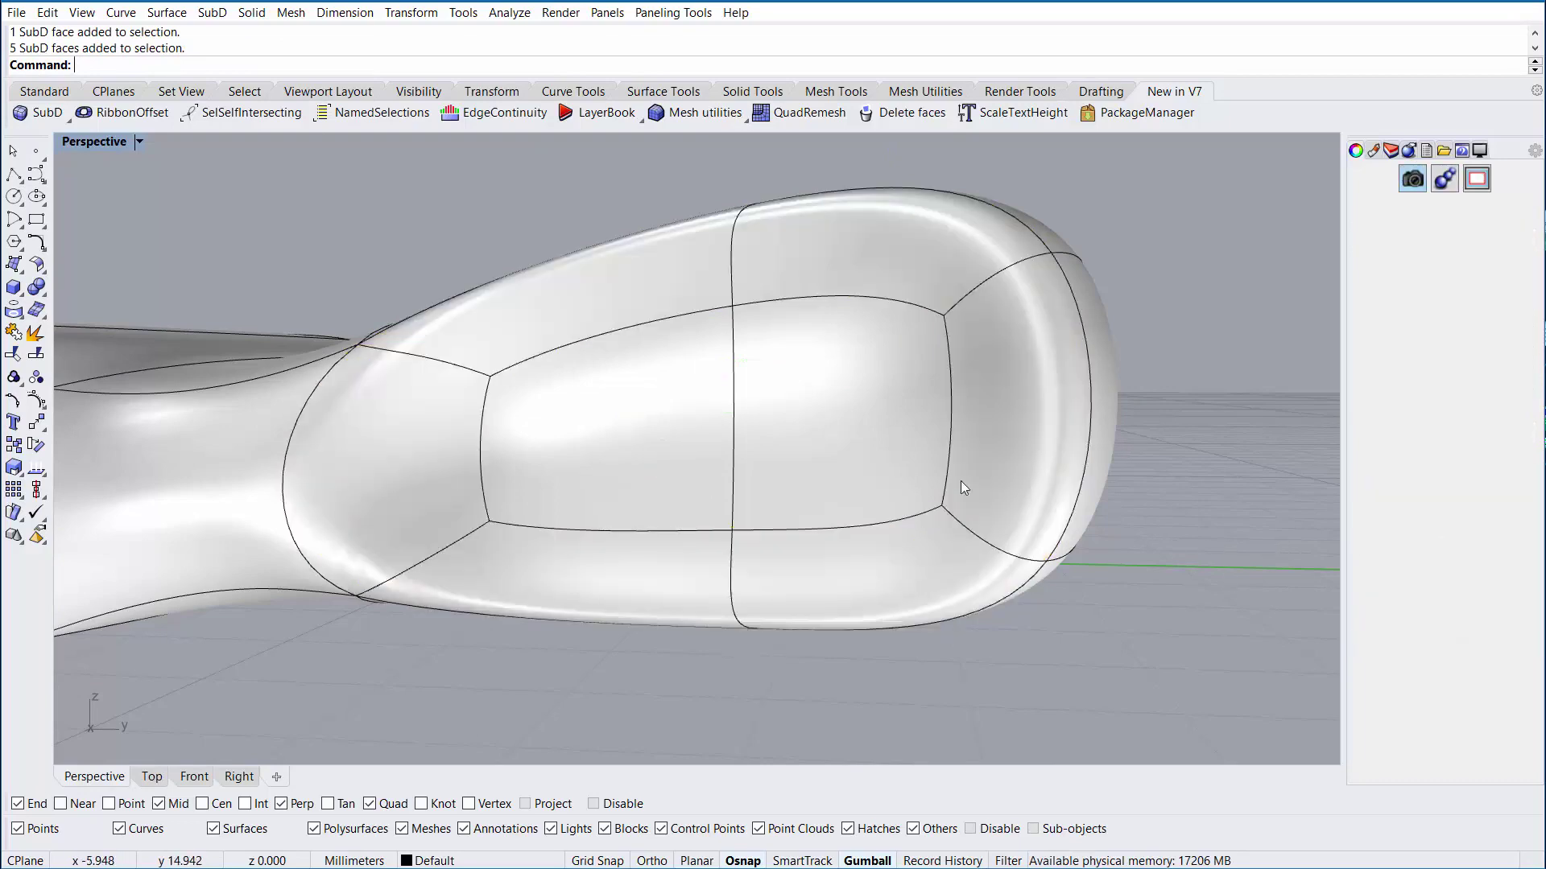
# Delete the inset faces on both sides of the tab to open two facing holes
pyautogui.keyDown('ctrl'); pyautogui.keyDown('shift'); pyautogui.click(813, 453); pyautogui.keyUp('shift'); pyautogui.keyUp('ctrl')
pyautogui.keyDown('ctrl'); pyautogui.keyDown('shift'); pyautogui.click(681, 451); pyautogui.keyUp('shift'); pyautogui.keyUp('ctrl')
pyautogui.moveTo(1135, 442); pyautogui.dragTo(854, 467, button='right')
pyautogui.keyDown('ctrl'); pyautogui.keyDown('shift'); pyautogui.click(637, 462); pyautogui.keyUp('shift'); pyautogui.keyUp('ctrl')
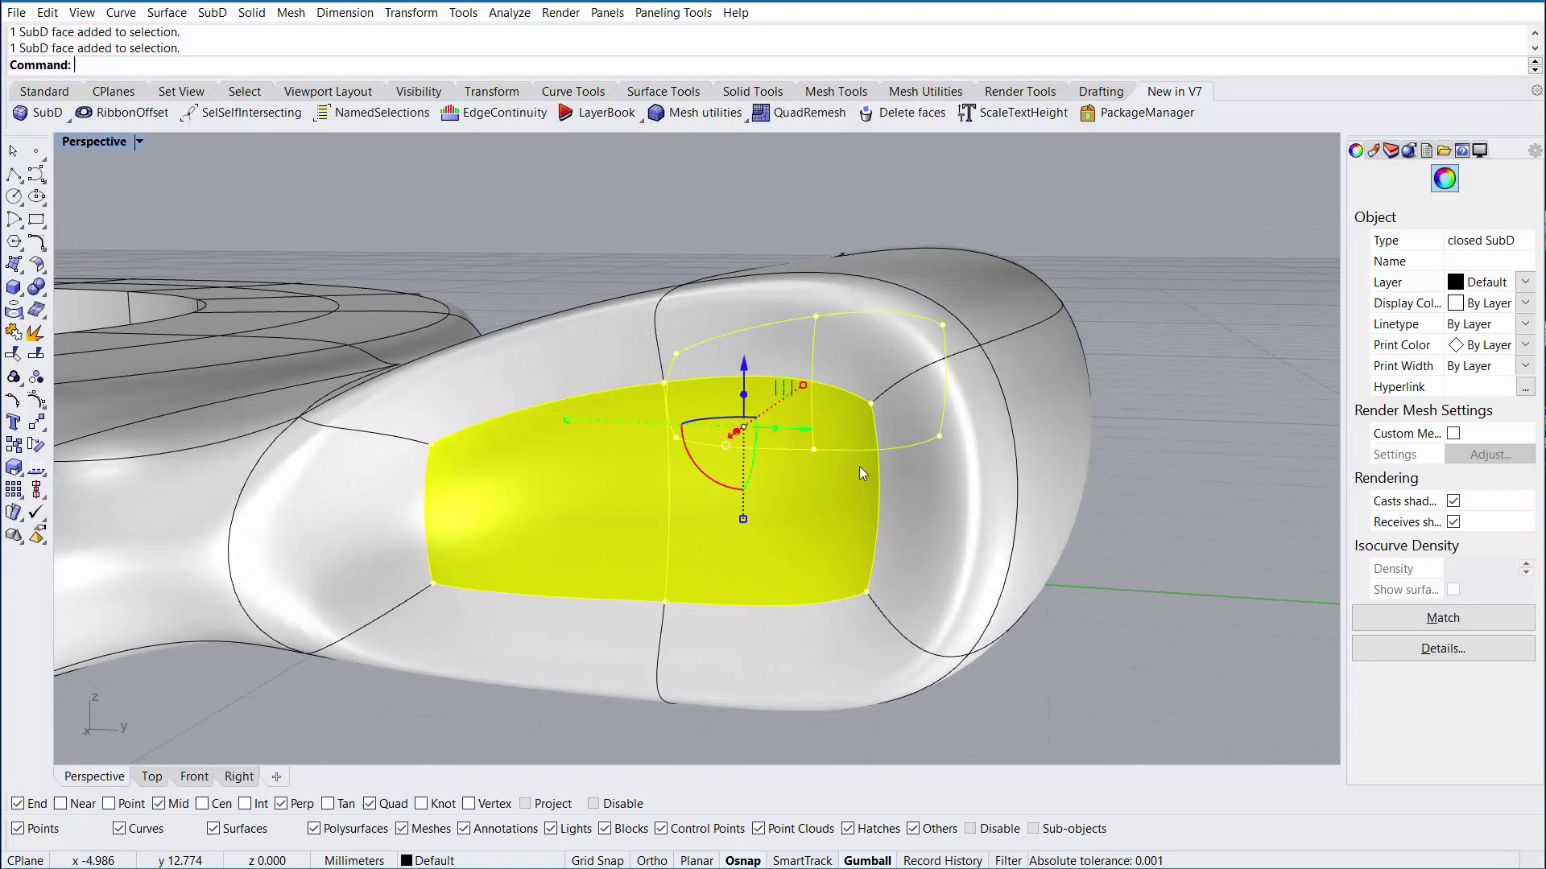
pyautogui.press('Delete')
pyautogui.scroll(-3, 721, 474)
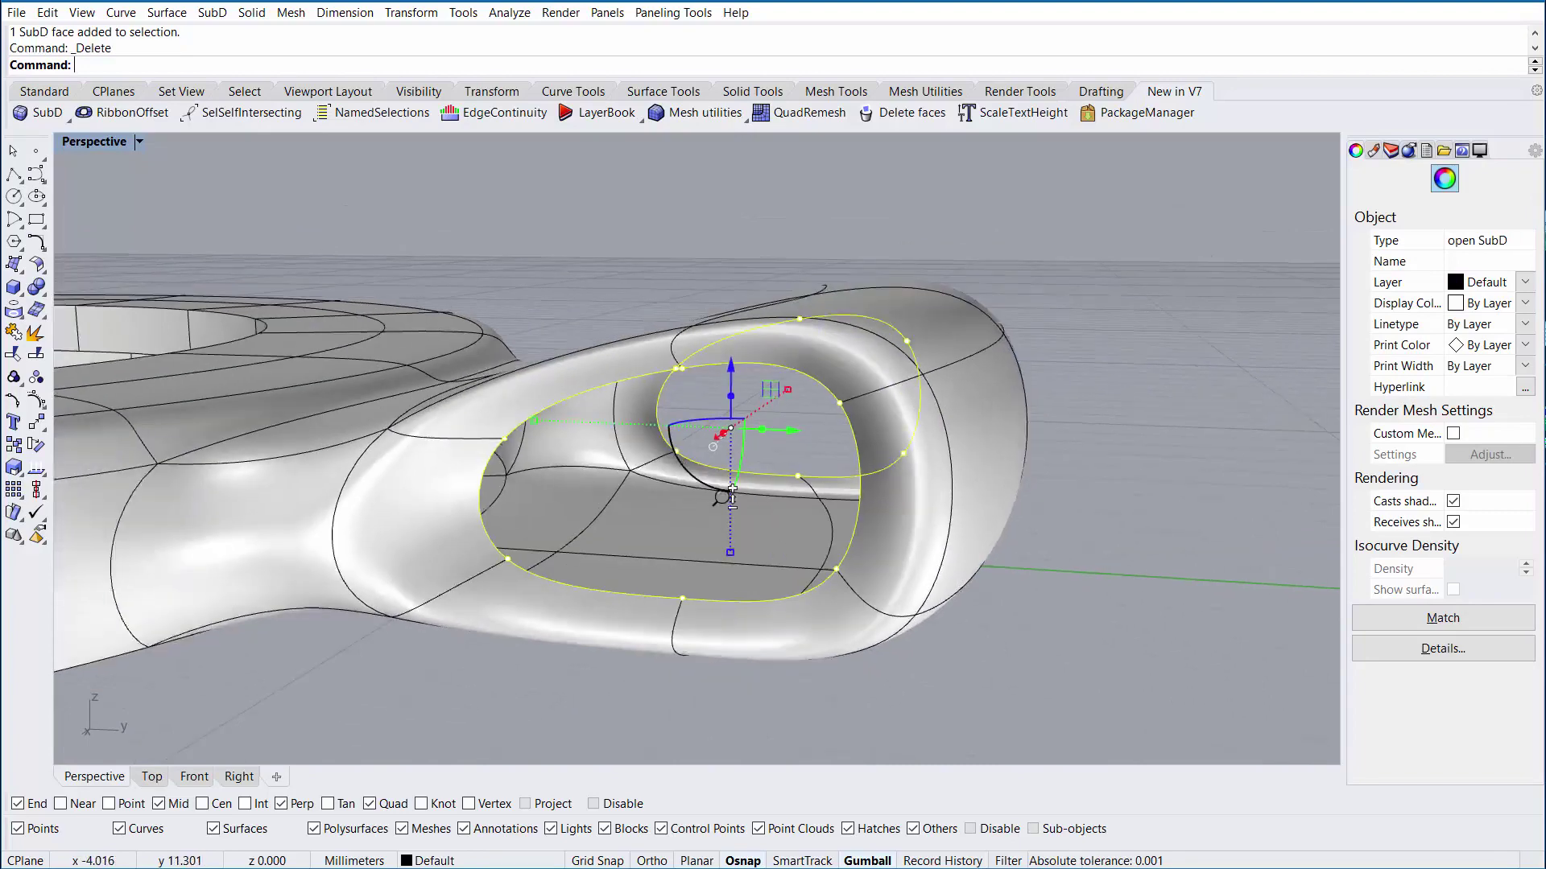
# Bridge the two open edge loops with 2 segments, joined, without crease and with smoothness 0
pyautogui.click(71, 121)
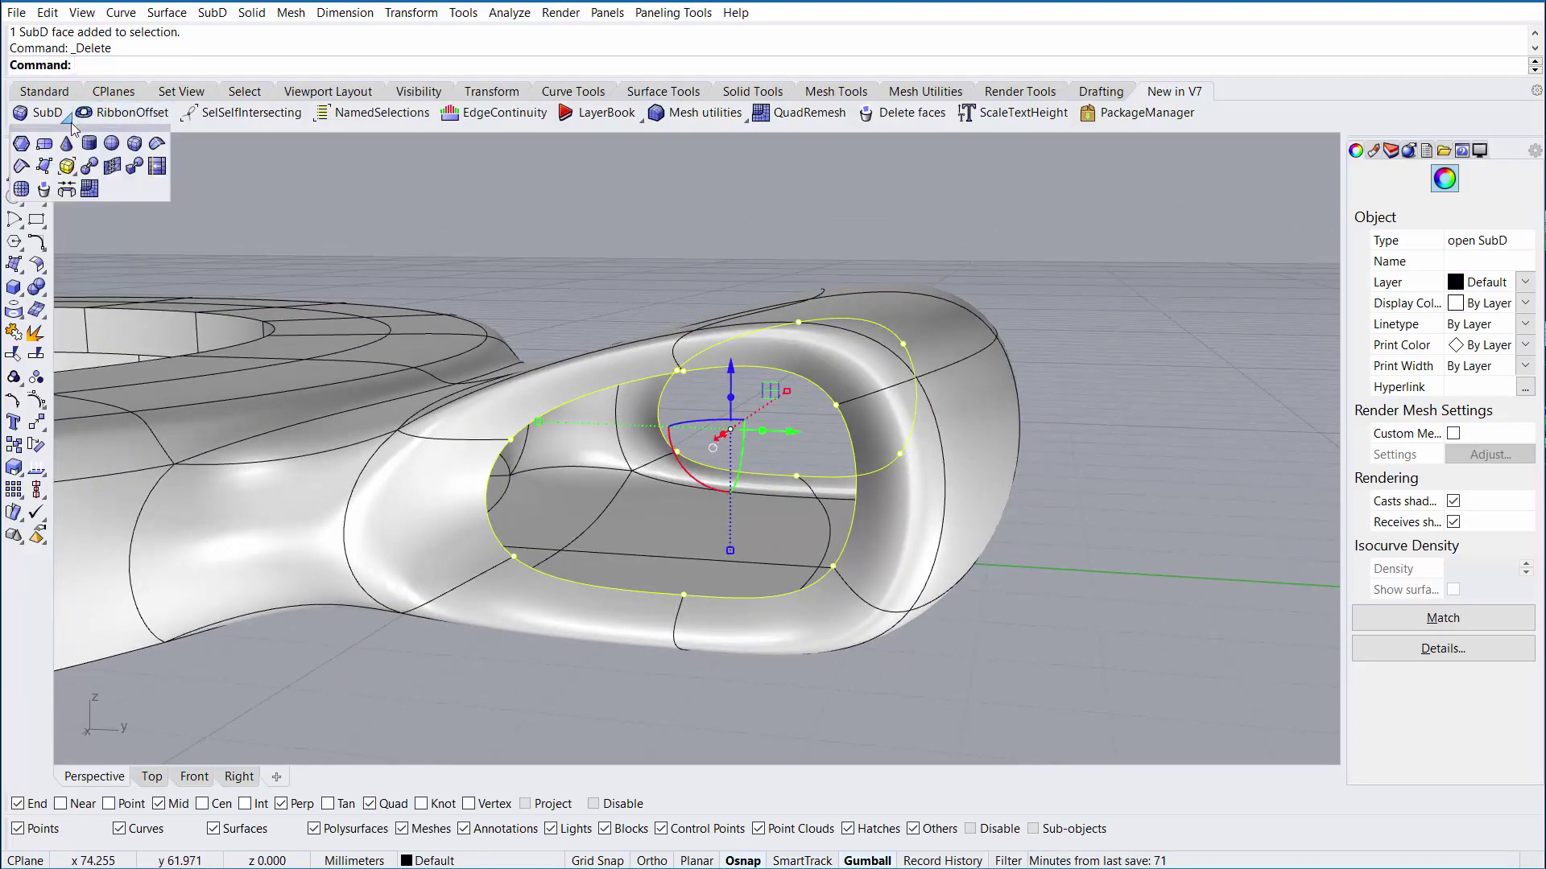
pyautogui.click(68, 194)
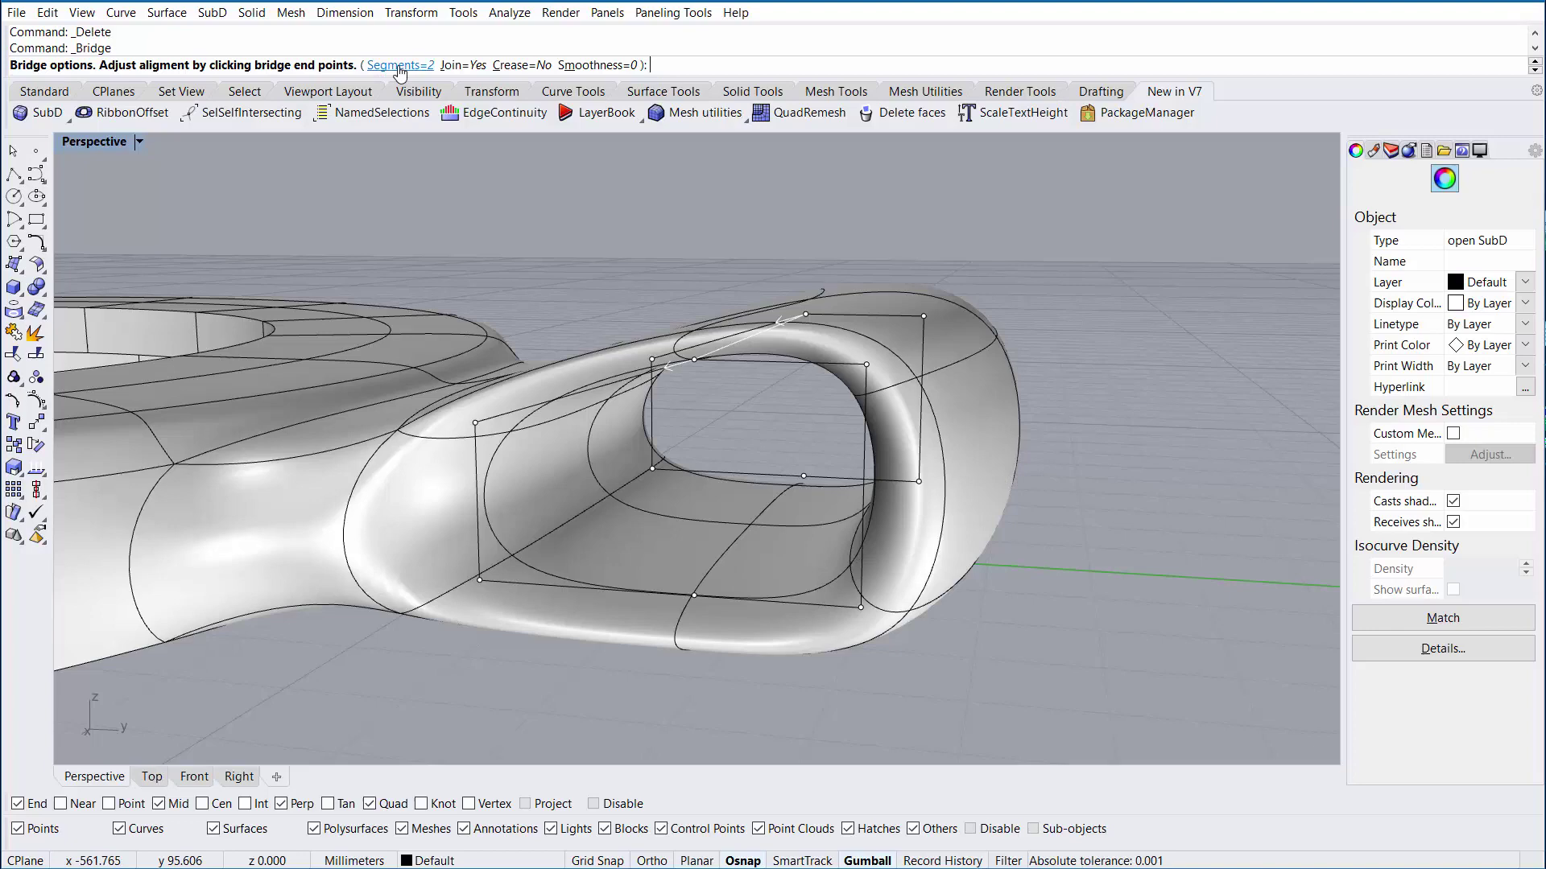
pyautogui.moveTo(452, 149); pyautogui.dragTo(613, 476, button='right')
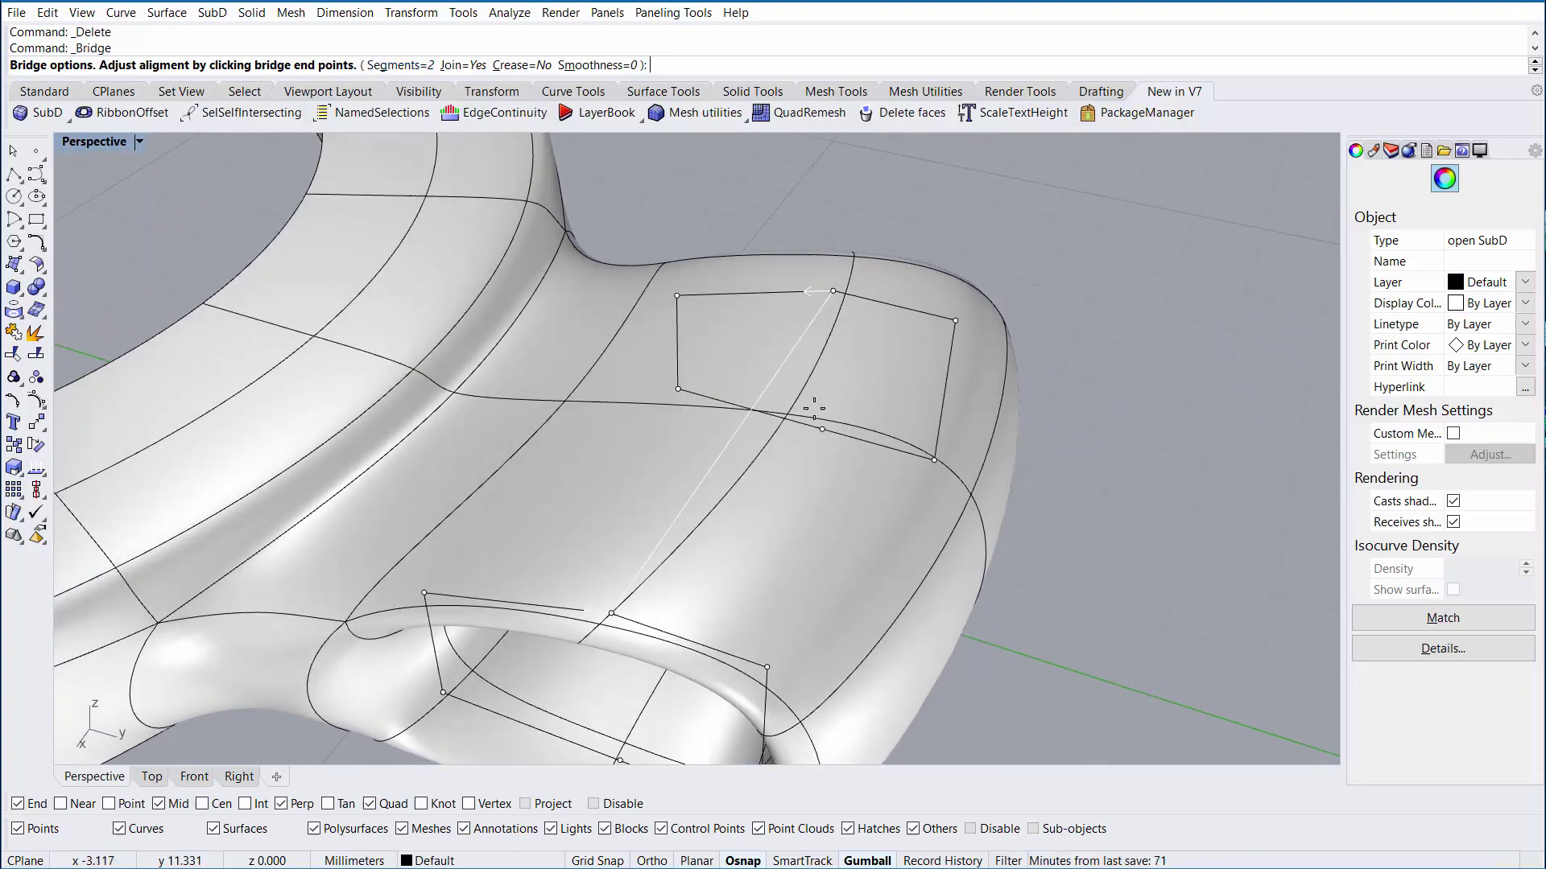
pyautogui.moveTo(884, 434); pyautogui.dragTo(1091, 520, button='right')
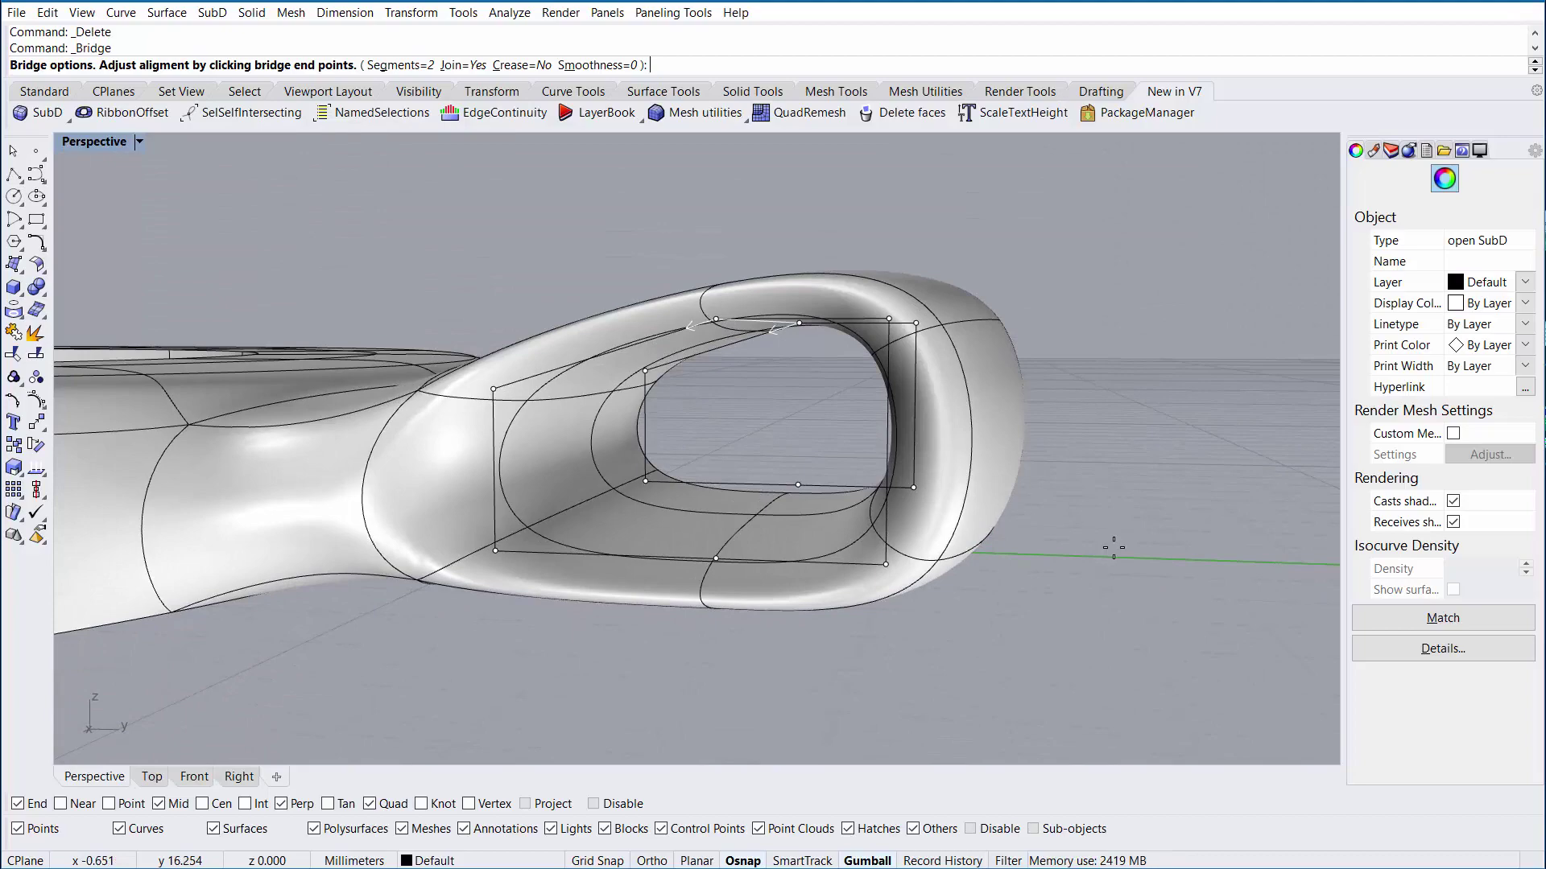
pyautogui.rightClick(1113, 548)
pyautogui.moveTo(644, 507); pyautogui.dragTo(672, 491, button='right')
pyautogui.scroll(-3, 707, 433)
pyautogui.keyDown('shift'); pyautogui.moveTo(707, 433); pyautogui.dragTo(1269, 491, button='right'); pyautogui.keyUp('shift')
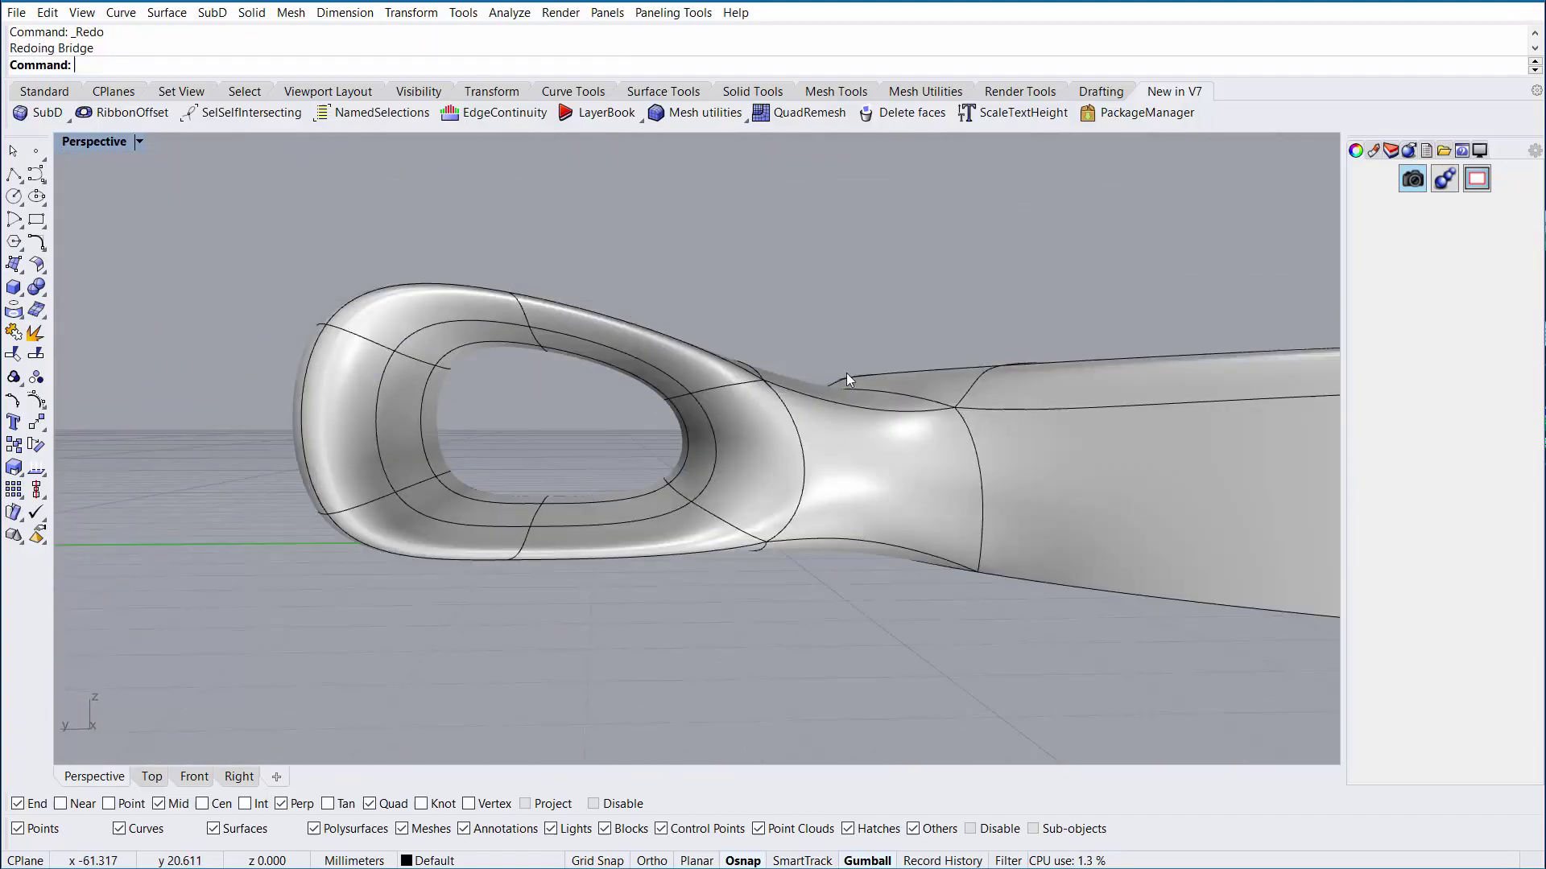
# Select the neck section between the bail and the ring and scale it narrower across its width
pyautogui.moveTo(925, 246); pyautogui.dragTo(628, 413, button='right')
pyautogui.moveTo(592, 387); pyautogui.dragTo(956, 440)
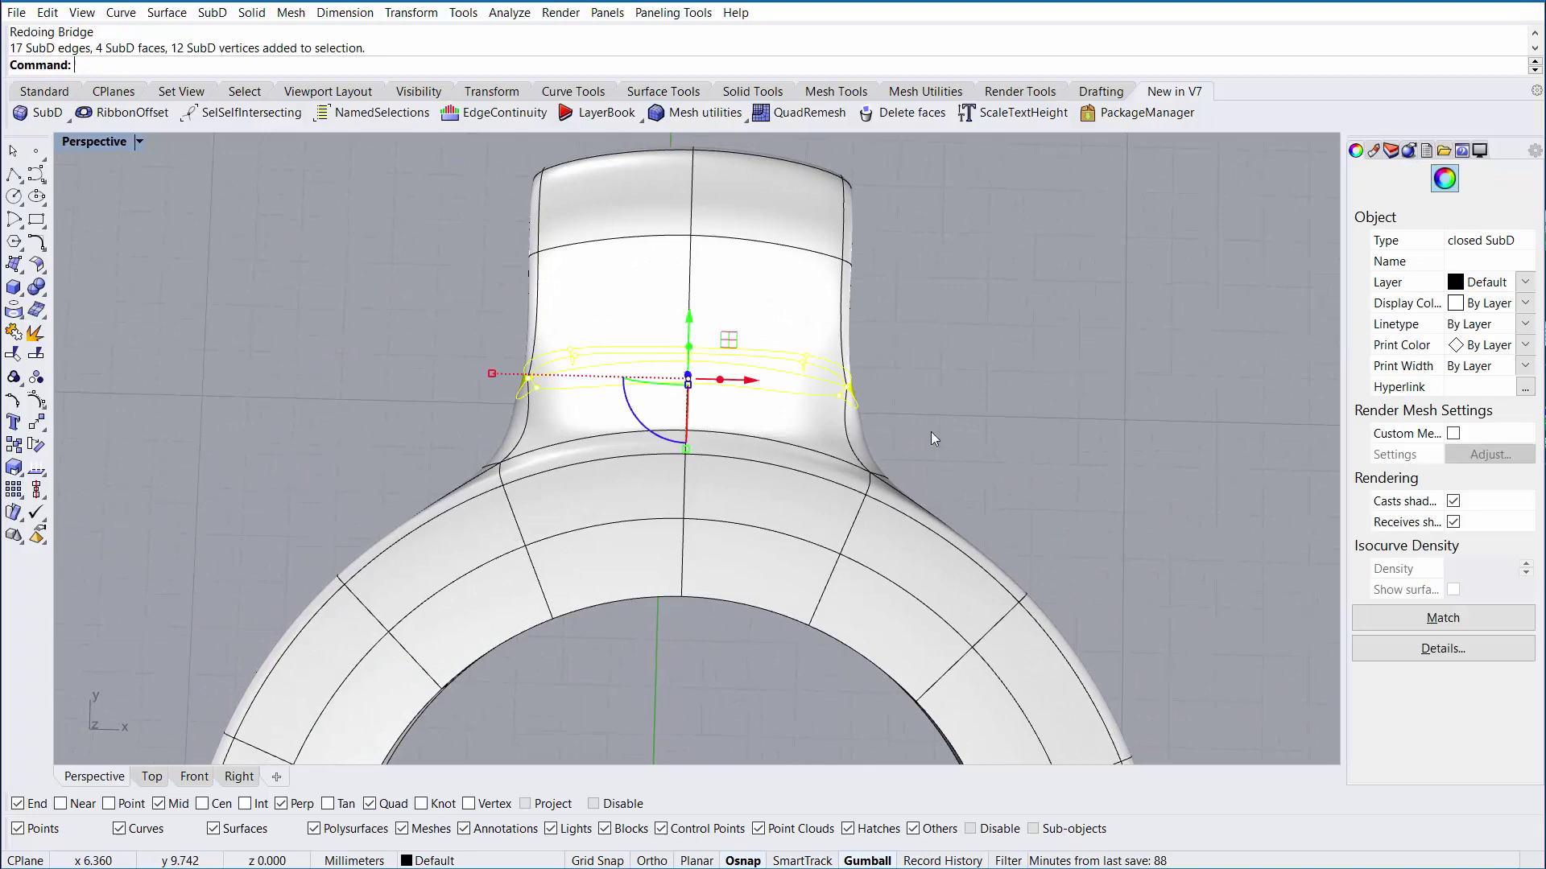
pyautogui.moveTo(931, 432); pyautogui.dragTo(574, 410, button='right')
pyautogui.moveTo(483, 399); pyautogui.dragTo(586, 390)
pyautogui.click(465, 377)
# Select sections of the pendant bail and move them to refine its profile
pyautogui.moveTo(489, 371); pyautogui.dragTo(494, 244, button='right')
pyautogui.moveTo(566, 548); pyautogui.dragTo(571, 551)
pyautogui.moveTo(629, 374); pyautogui.dragTo(523, 491, button='right')
pyautogui.moveTo(679, 357); pyautogui.dragTo(675, 305)
pyautogui.moveTo(604, 354); pyautogui.dragTo(749, 217, button='right')
pyautogui.click(583, 292)
pyautogui.scroll(6, 515, 342)
pyautogui.keyDown('ctrl'); pyautogui.keyDown('shift'); pyautogui.moveTo(462, 226); pyautogui.dragTo(522, 398); pyautogui.keyUp('shift'); pyautogui.keyUp('ctrl')
pyautogui.click(513, 439)
# Select the four lower inner faces of the bail's hole and move them upward
pyautogui.scroll(3, 519, 520)
pyautogui.scroll(3, 519, 520)
pyautogui.keyDown('ctrl'); pyautogui.keyDown('shift'); pyautogui.click(519, 520); pyautogui.keyUp('shift'); pyautogui.keyUp('ctrl')
pyautogui.keyDown('ctrl'); pyautogui.keyDown('shift'); pyautogui.click(591, 519); pyautogui.keyUp('shift'); pyautogui.keyUp('ctrl')
pyautogui.moveTo(600, 483); pyautogui.dragTo(614, 524, button='right')
pyautogui.keyDown('ctrl'); pyautogui.keyDown('shift'); pyautogui.click(680, 457); pyautogui.keyUp('shift'); pyautogui.keyUp('ctrl')
pyautogui.keyDown('ctrl'); pyautogui.keyDown('shift'); pyautogui.click(539, 443); pyautogui.keyUp('shift'); pyautogui.keyUp('ctrl')
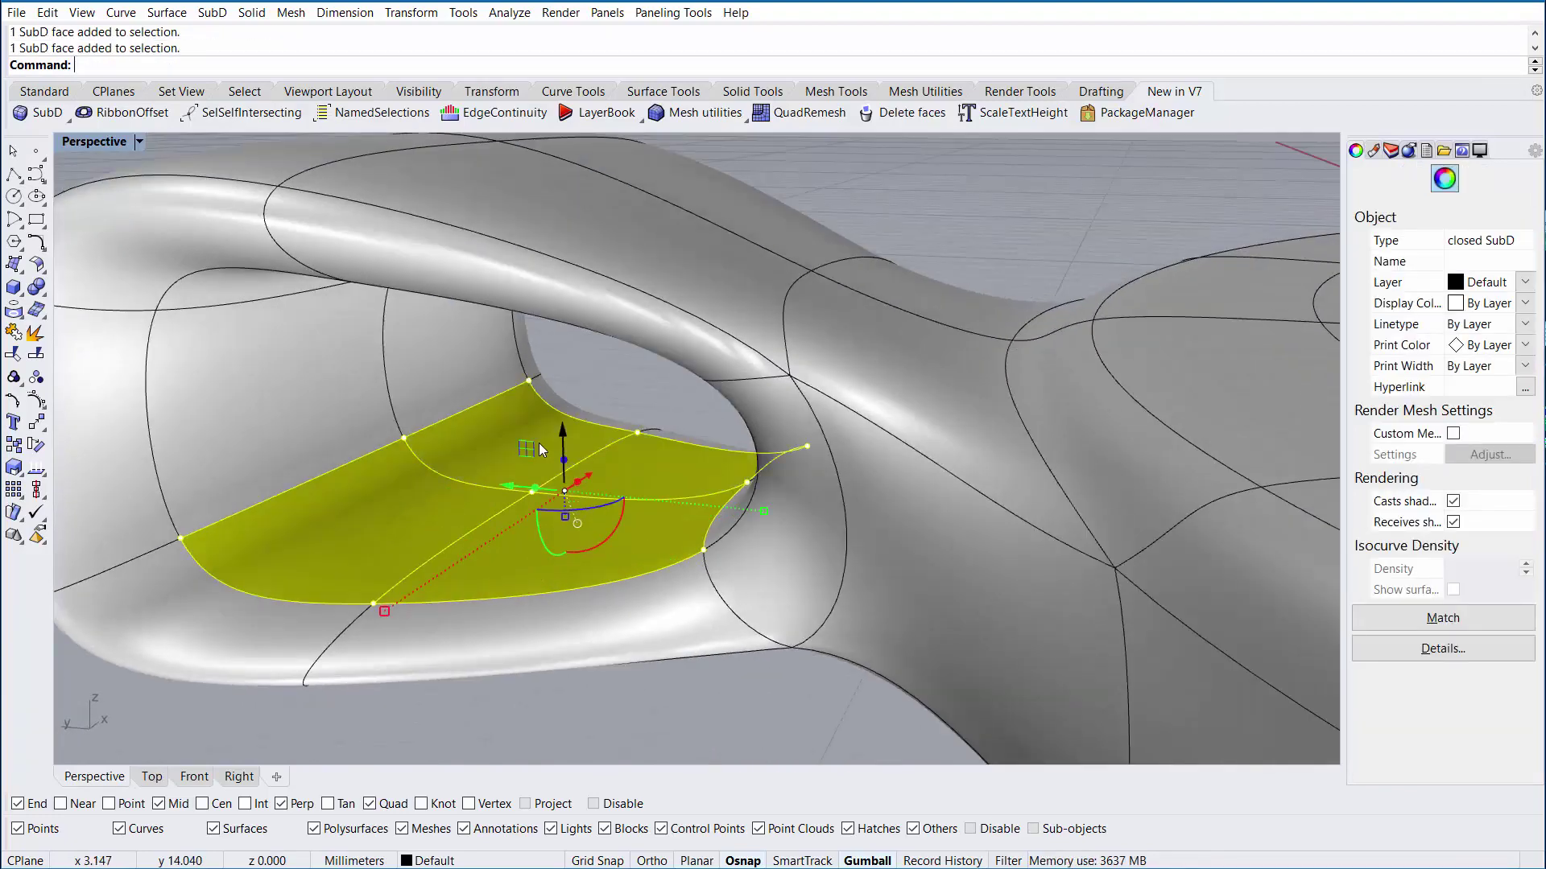
pyautogui.moveTo(538, 443); pyautogui.dragTo(531, 402, button='right')
pyautogui.moveTo(573, 435); pyautogui.dragTo(578, 391)
pyautogui.click(684, 408)
# Select the bail's neck section, move it toward the ring and compress it slightly along its length
pyautogui.scroll(-4, 713, 412)
pyautogui.moveTo(713, 412); pyautogui.dragTo(636, 439, button='right')
pyautogui.scroll(4, 809, 456)
pyautogui.scroll(-4, 809, 455)
pyautogui.moveTo(534, 384); pyautogui.dragTo(939, 455)
pyautogui.moveTo(715, 380); pyautogui.dragTo(716, 400)
pyautogui.moveTo(717, 528); pyautogui.dragTo(719, 519)
pyautogui.scroll(-4, 745, 504)
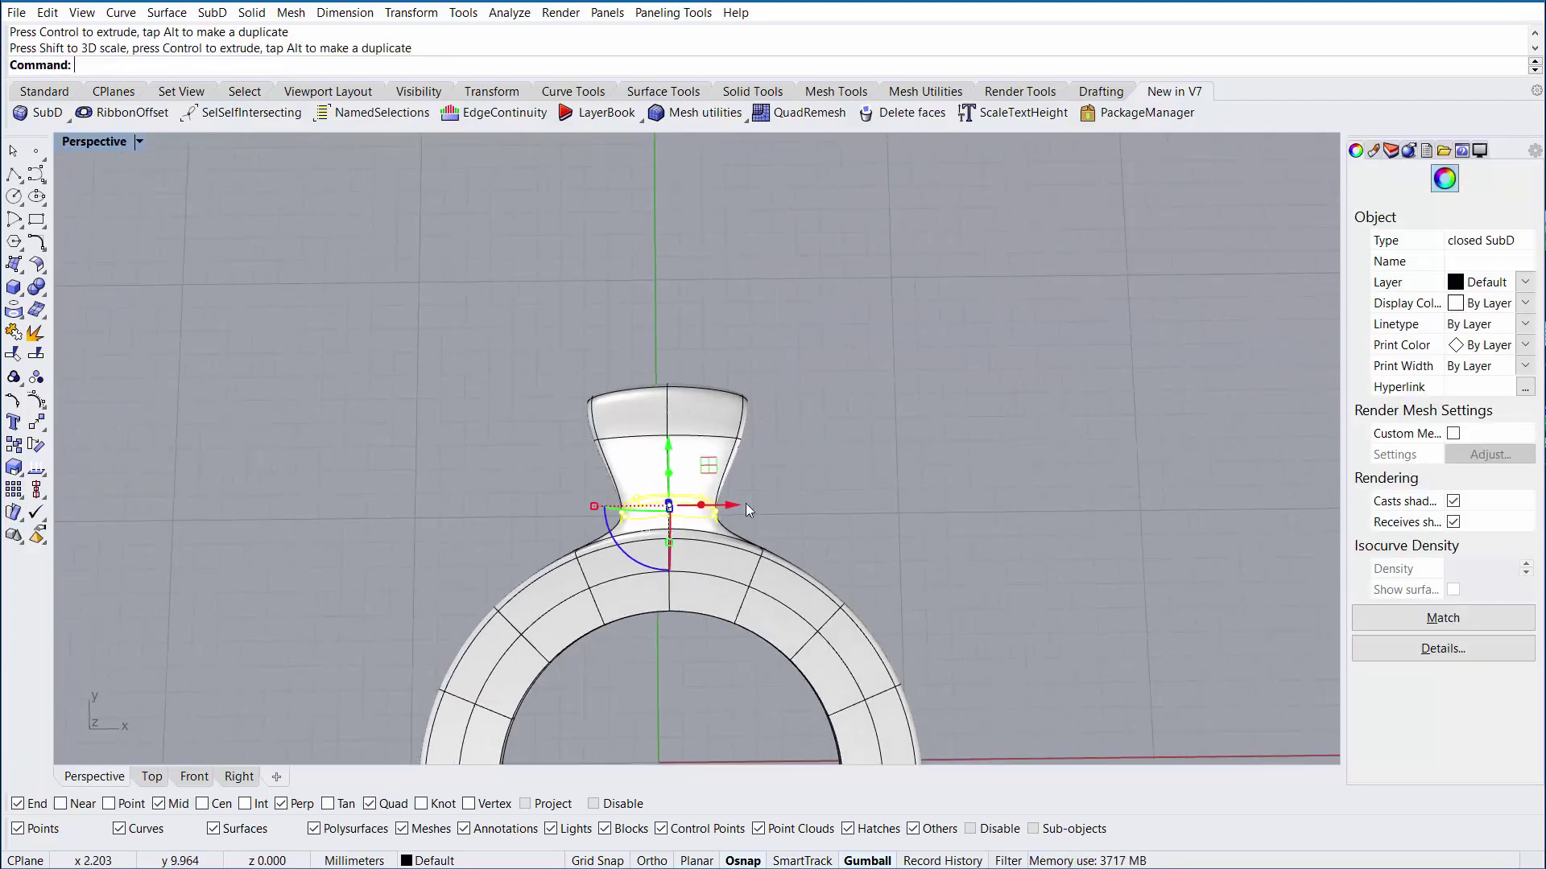
# Scale the bail's wide outer end narrower and adjust its distance from the ring
pyautogui.moveTo(497, 329); pyautogui.dragTo(855, 422)
pyautogui.moveTo(665, 341); pyautogui.dragTo(670, 309)
pyautogui.keyDown('ctrl'); pyautogui.keyDown('shift'); pyautogui.moveTo(511, 330); pyautogui.dragTo(837, 419); pyautogui.keyUp('shift'); pyautogui.keyUp('ctrl')
pyautogui.moveTo(556, 409); pyautogui.dragTo(579, 410)
pyautogui.moveTo(667, 353); pyautogui.dragTo(667, 370)
pyautogui.click(475, 458)
# Select the bail's outermost end section and move it slightly farther outward from the ring
pyautogui.moveTo(475, 463); pyautogui.dragTo(538, 326, button='right')
pyautogui.moveTo(538, 326); pyautogui.dragTo(645, 490)
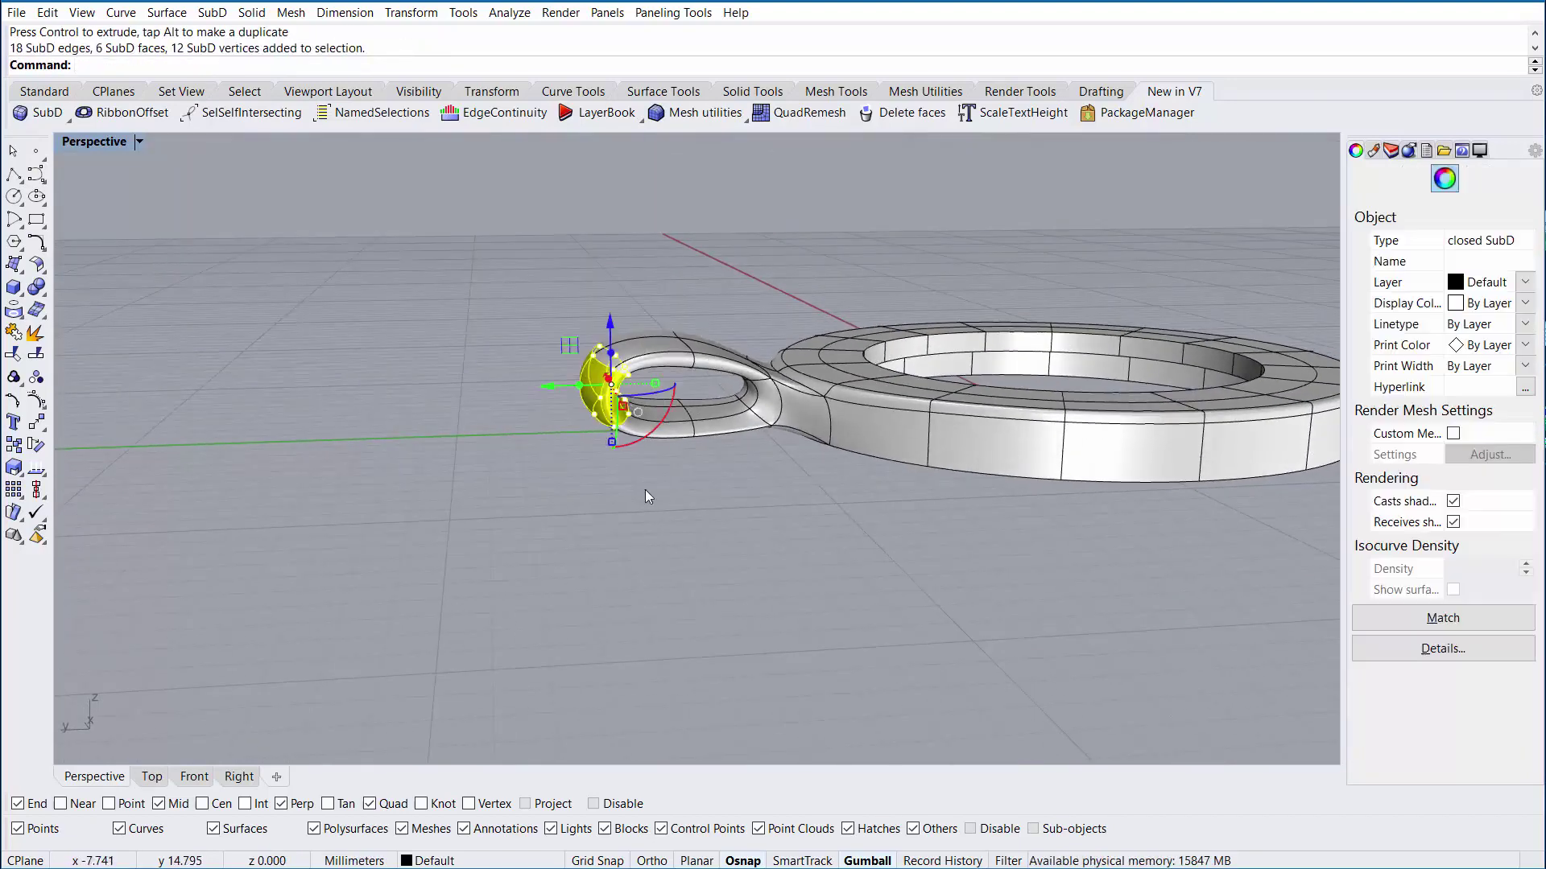
pyautogui.moveTo(553, 386); pyautogui.dragTo(534, 387)
pyautogui.click(758, 231)
pyautogui.moveTo(757, 231); pyautogui.dragTo(610, 421, button='right')
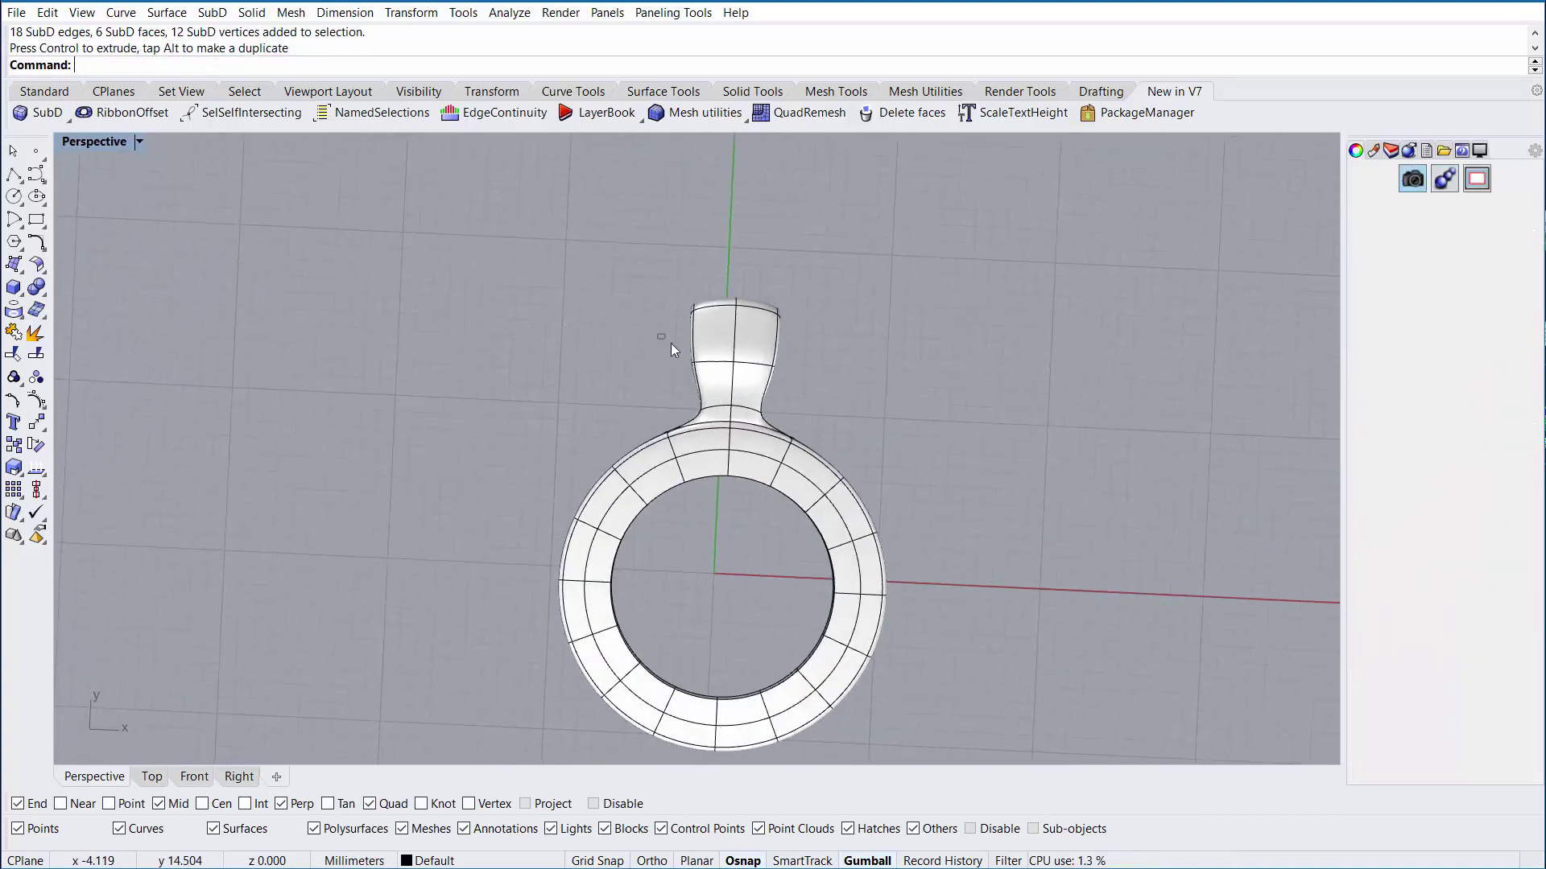
# Select the edge loop around the middle of the bail and scale it
pyautogui.scroll(6, 728, 375)
pyautogui.moveTo(668, 342)
pyautogui.keyDown('ctrl'); pyautogui.keyDown('shift'); pyautogui.mouseDown()
pyautogui.moveTo(797, 386)
pyautogui.moveTo(645, 353)
pyautogui.moveTo(660, 353)
pyautogui.mouseUp(); pyautogui.keyUp('shift'); pyautogui.keyUp('ctrl')
pyautogui.click(563, 395)
# Remove the crease from the ring's upper inner edge loop
pyautogui.moveTo(556, 410)
pyautogui.mouseDown(button='right')
pyautogui.moveTo(616, 336)
pyautogui.moveTo(565, 424)
pyautogui.moveTo(532, 402)
pyautogui.mouseUp(button='right')
pyautogui.click(70, 123)
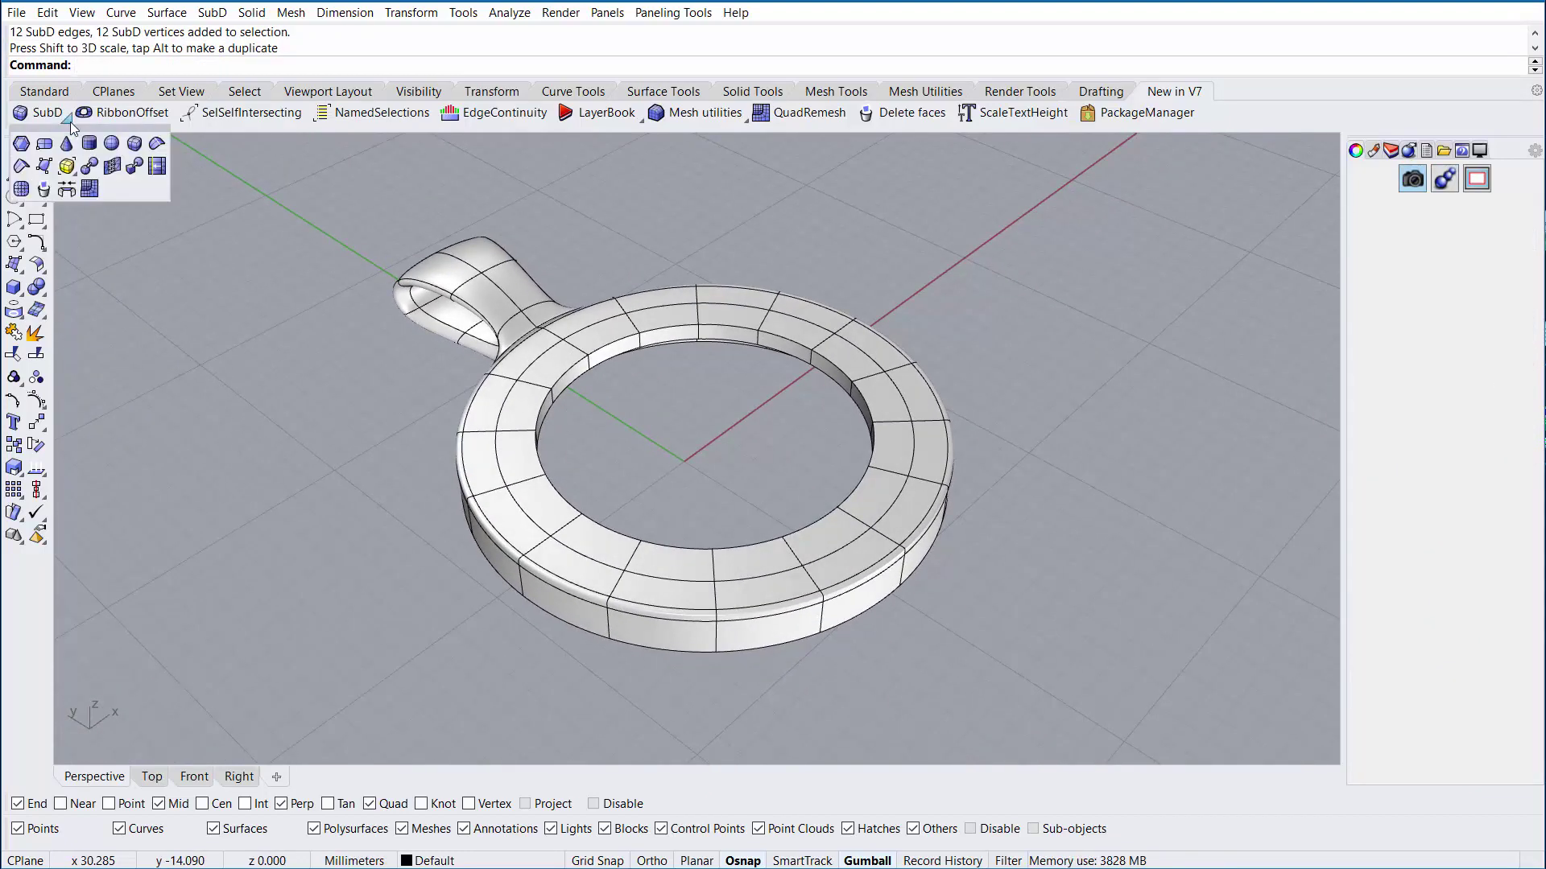
pyautogui.click(152, 146)
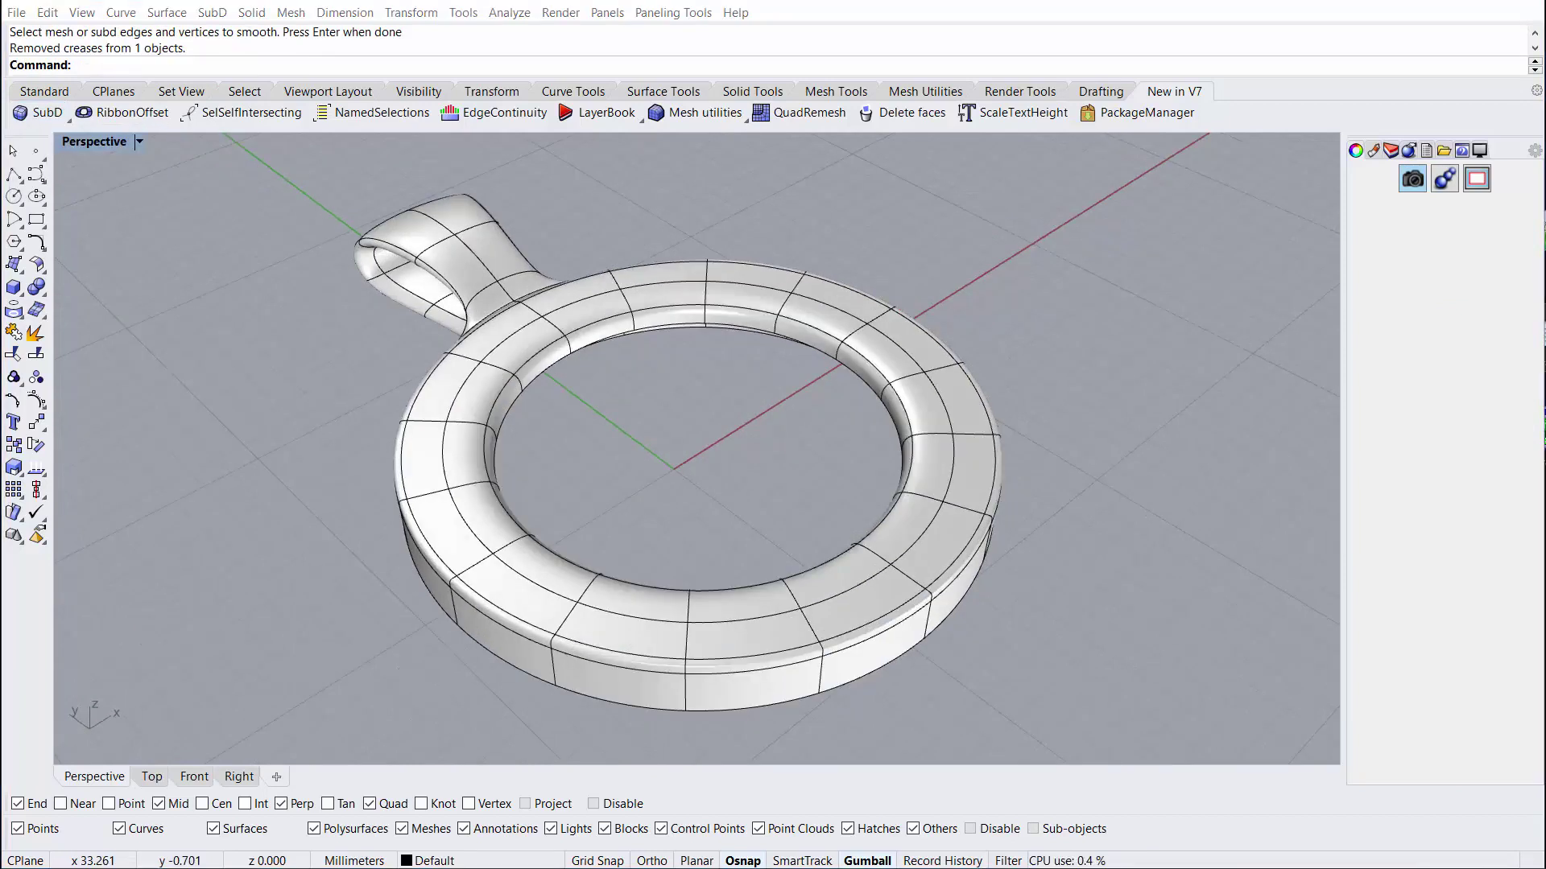